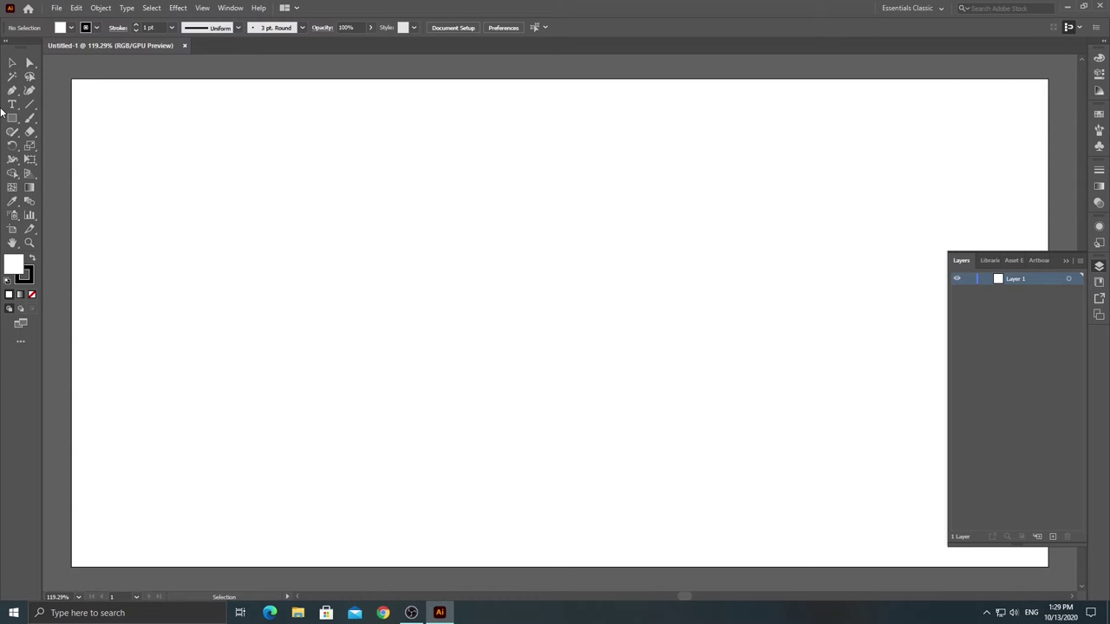
Step: Type 'AM' on the artboard and set its font to Arial Bold
left_click(13, 105)
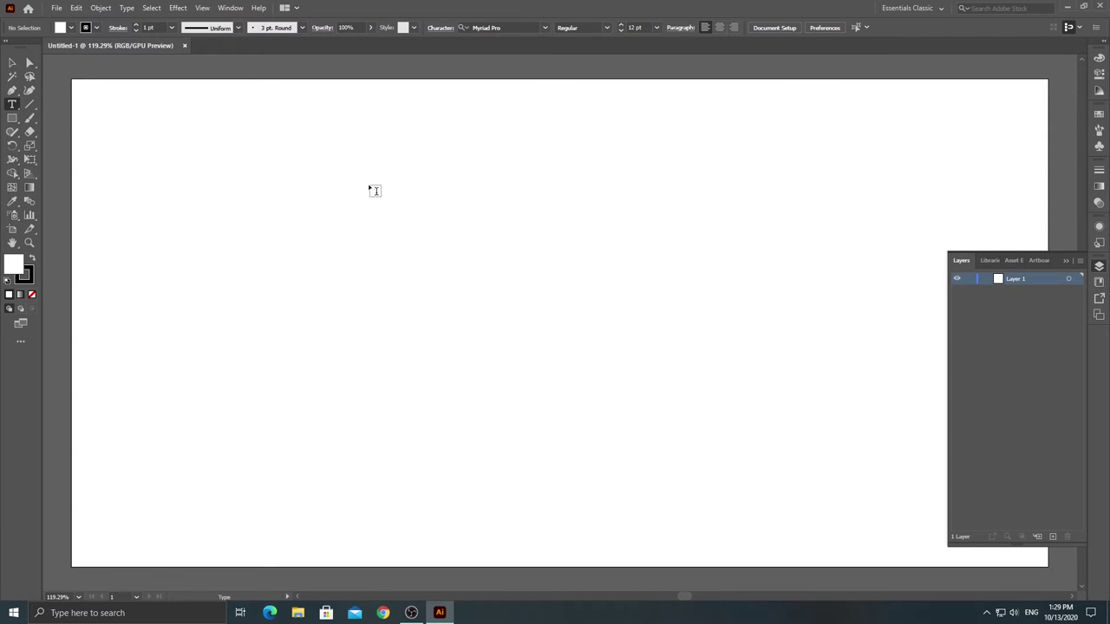
left_click_drag(411, 216, 556, 234)
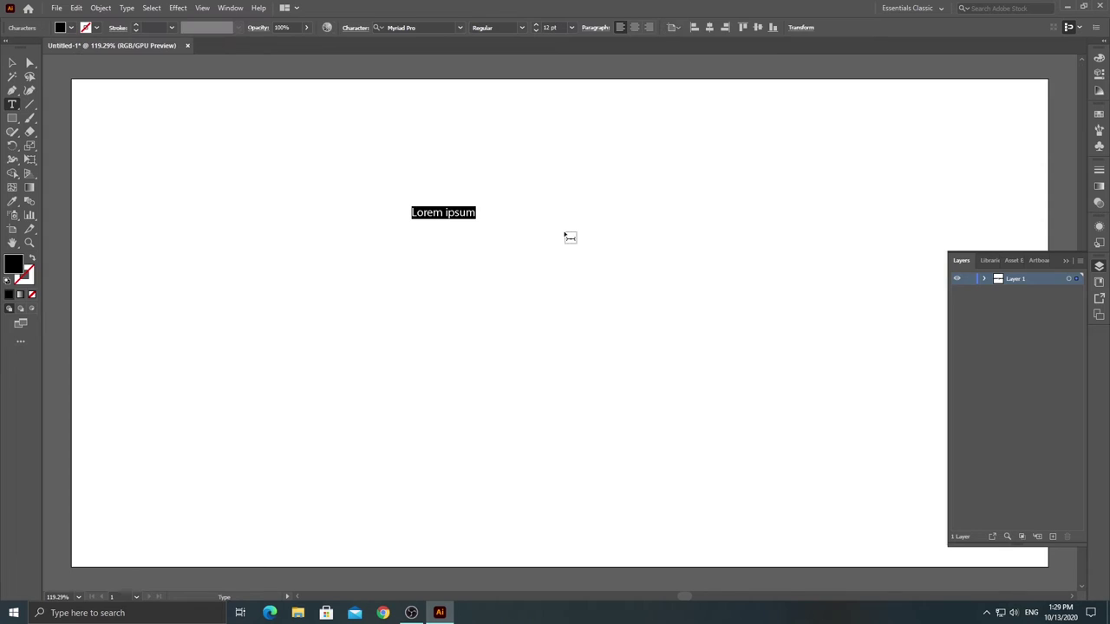
type("AM")
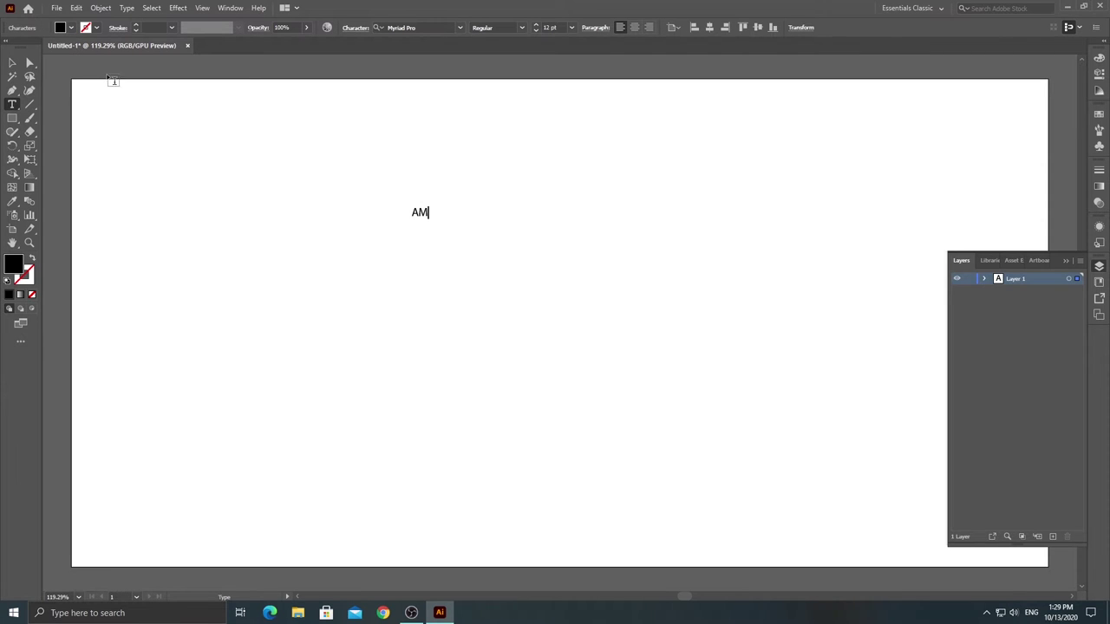
left_click(12, 63)
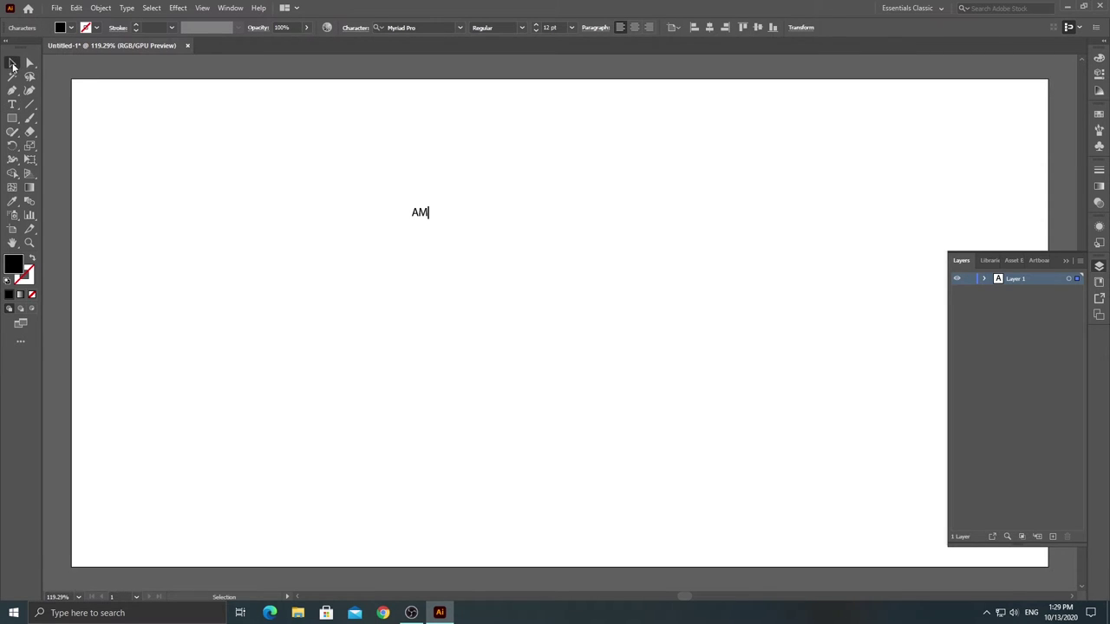
left_click(430, 28)
type("arial")
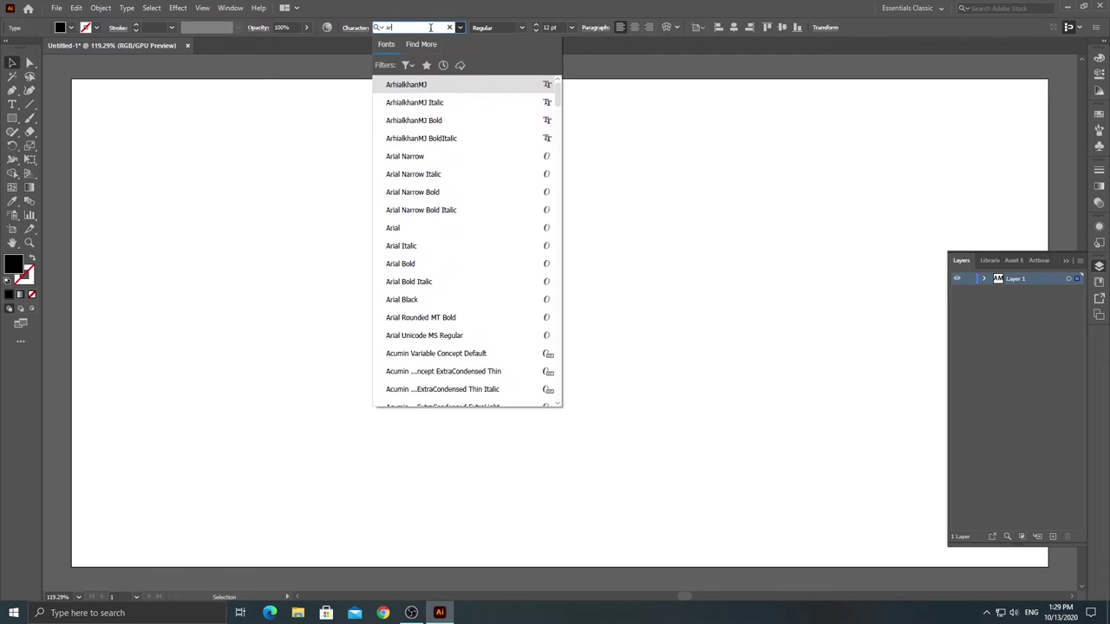
type(" bold")
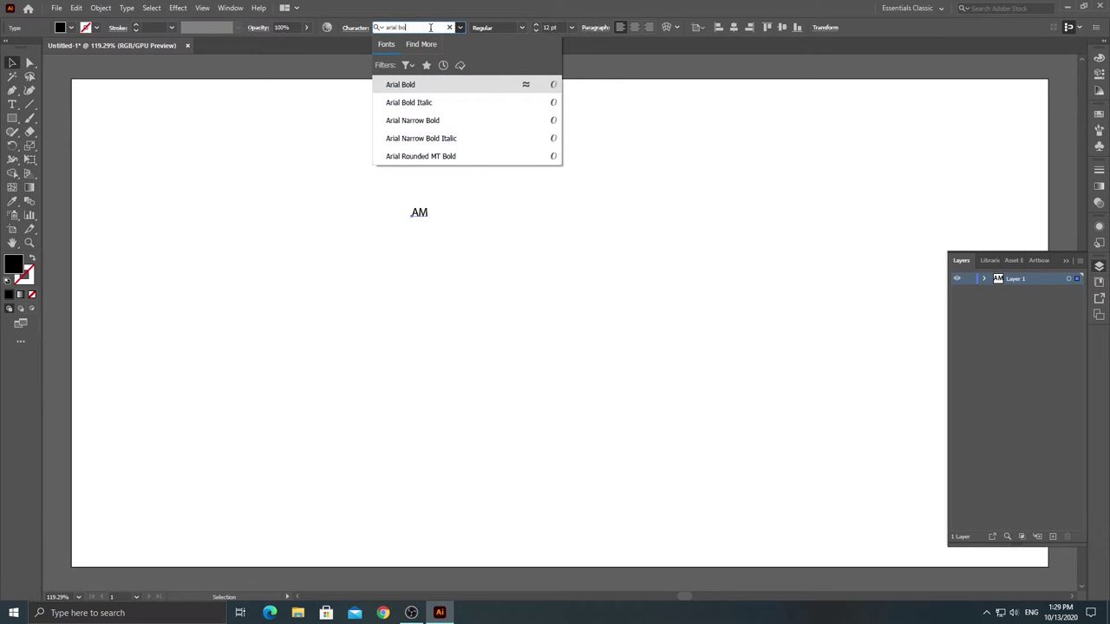
left_click(413, 86)
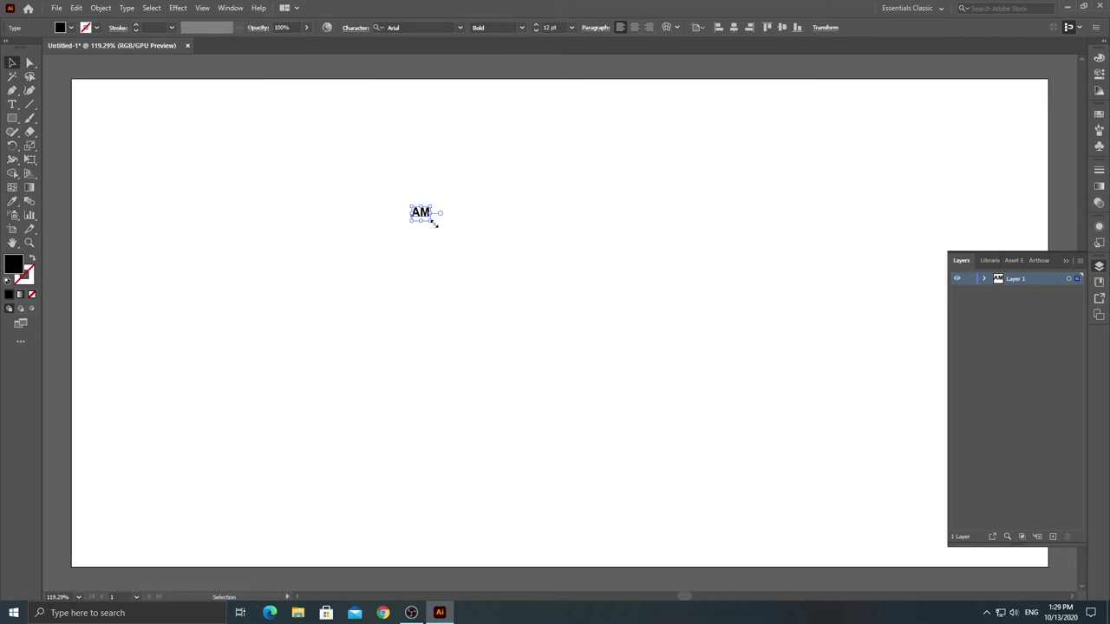
Step: Scale the AM text up large and expand it into outline shapes
mouse_move(434, 223)
left_mouse_down()
mouse_move(495, 248)
mouse_move(725, 404)
mouse_move(770, 416)
left_mouse_up()
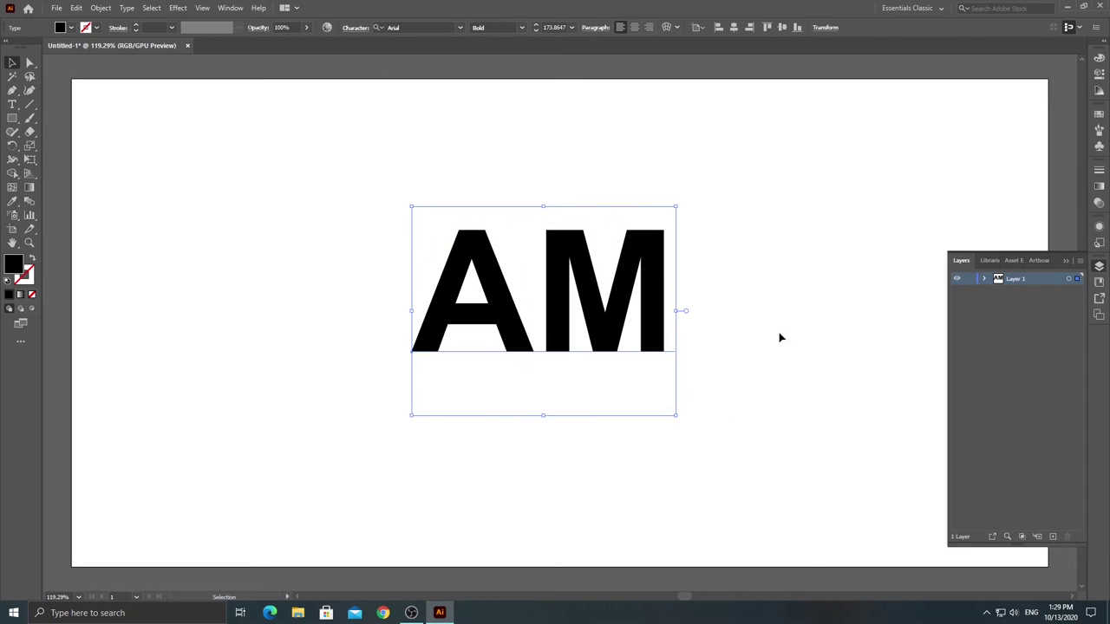
left_click(102, 8)
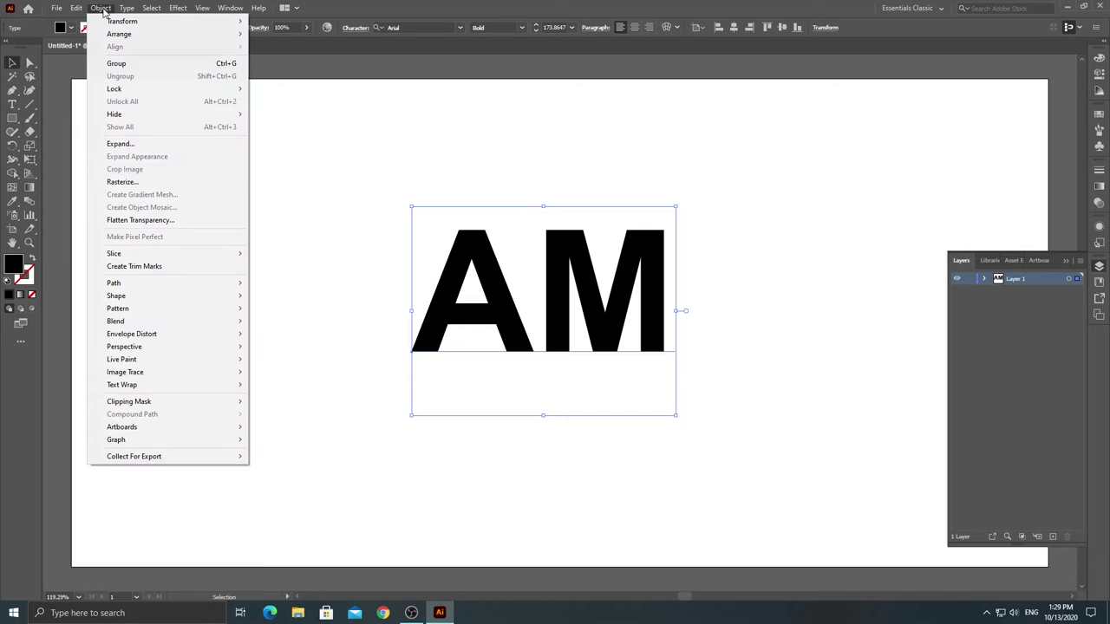
left_click(121, 144)
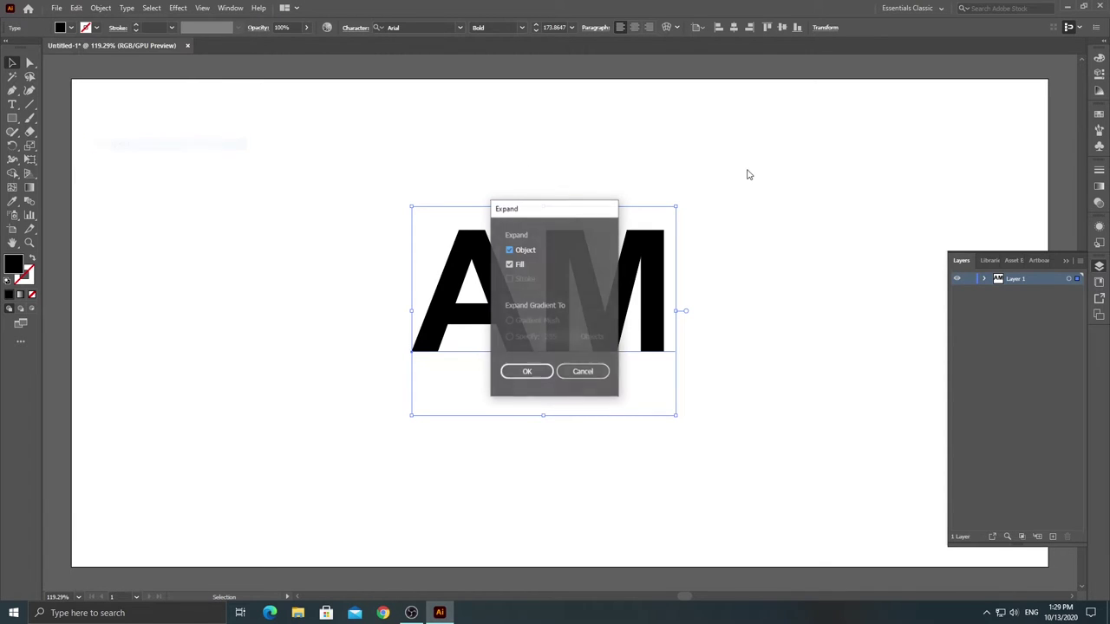
left_click(542, 373)
left_click(323, 205)
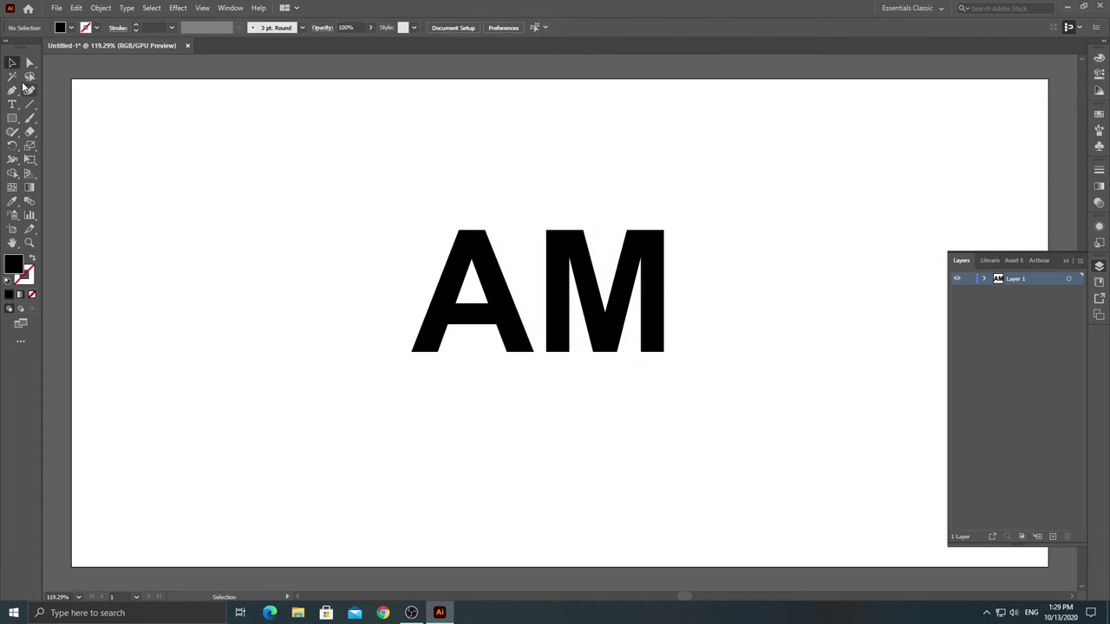
left_click(29, 65)
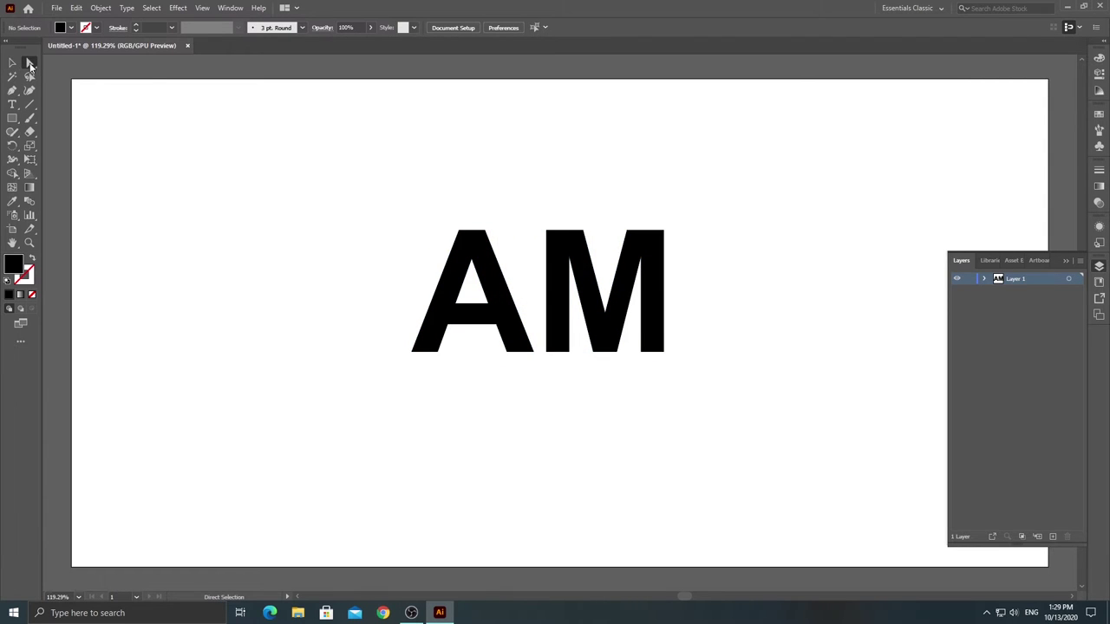
Step: Drag the outlined letter A well to the left of the M
left_click(98, 63)
left_click_drag(391, 216, 528, 368)
left_click_drag(480, 267, 284, 236)
left_click_drag(499, 186, 748, 423)
left_click(537, 391)
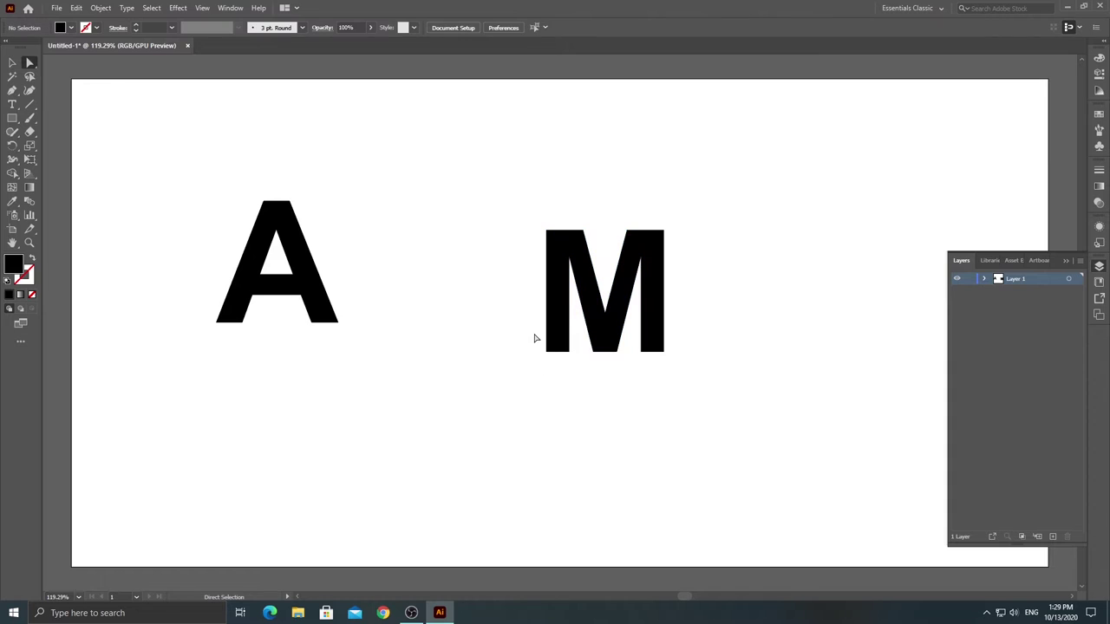
Step: Pull the M's bottom-left and bottom-right corner anchors outward to splay its legs
mouse_move(533, 334)
left_mouse_down()
mouse_move(580, 369)
mouse_move(546, 357)
left_mouse_up()
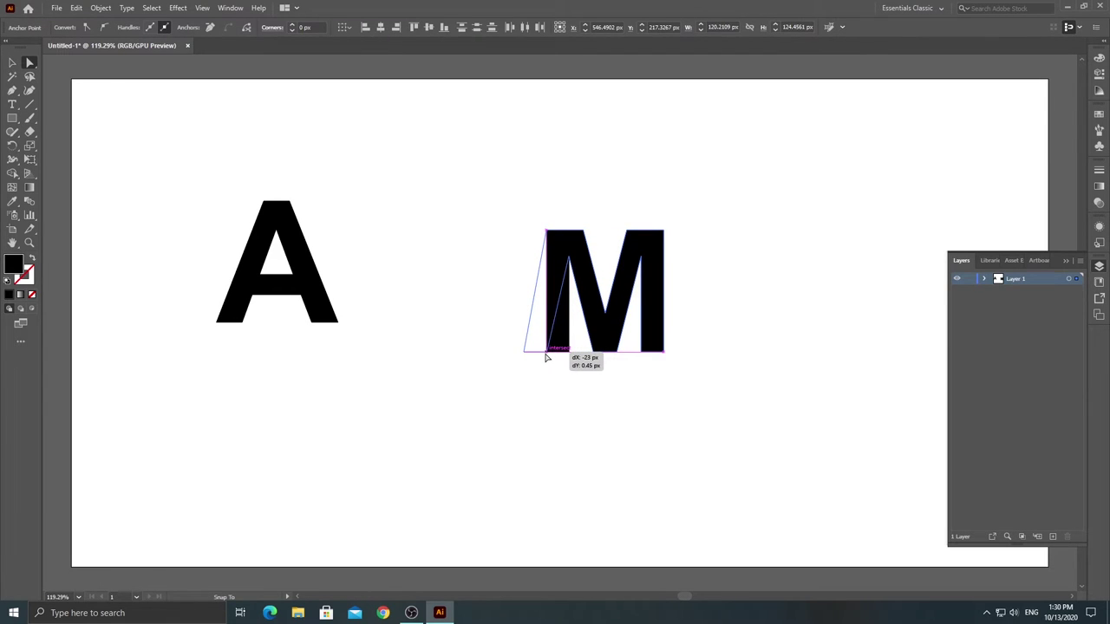
left_click_drag(546, 357, 544, 357)
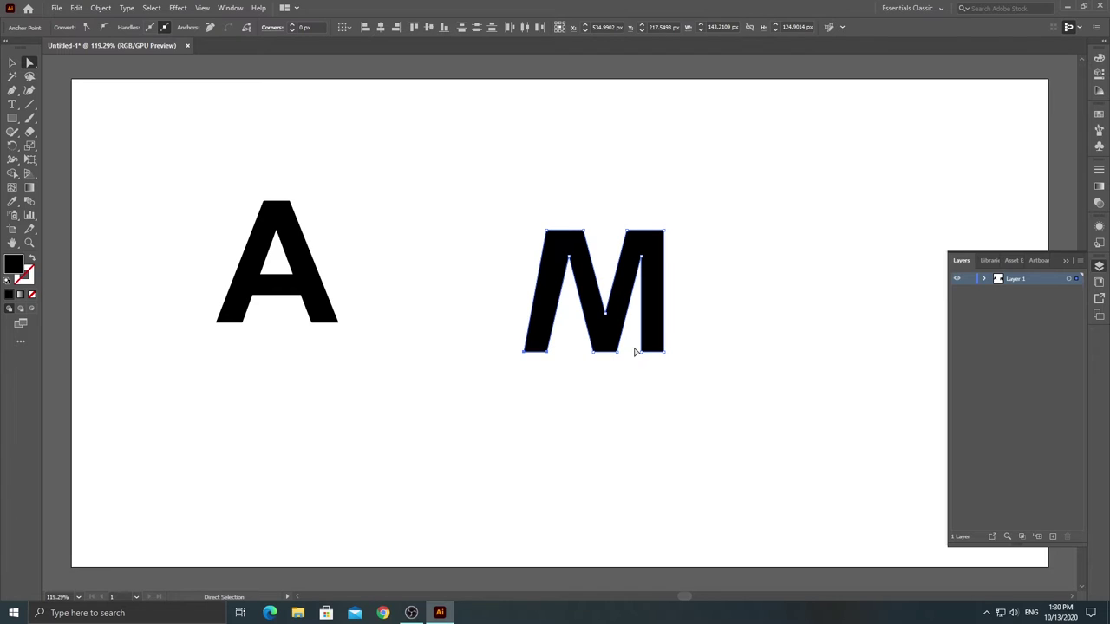
mouse_move(672, 361)
left_mouse_down()
mouse_move(652, 355)
mouse_move(664, 355)
left_mouse_up()
left_click(642, 355)
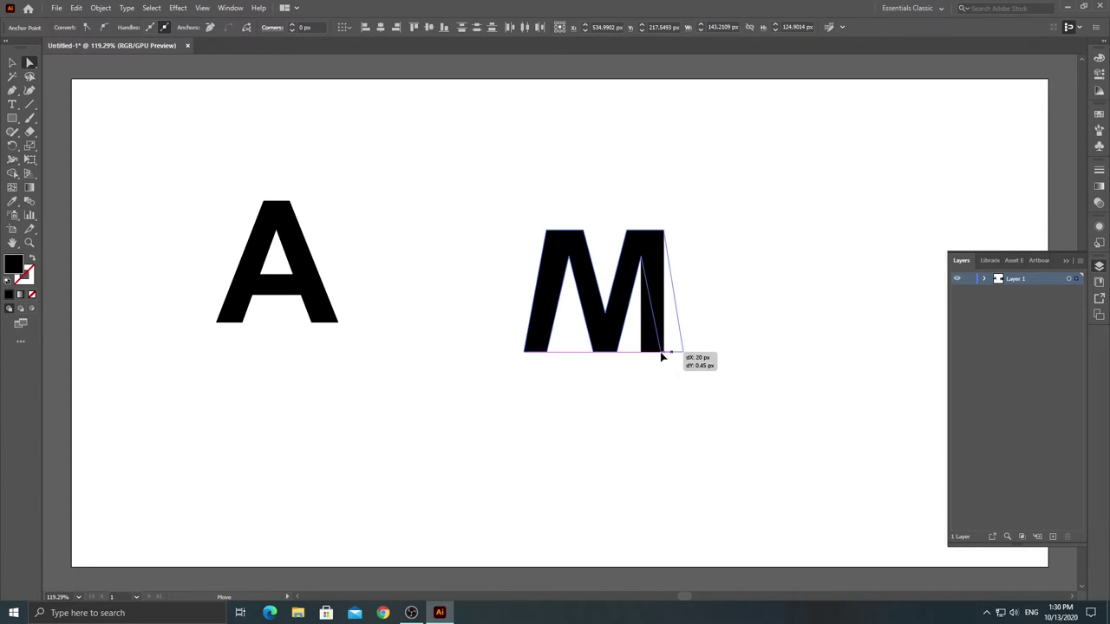
left_click(501, 344)
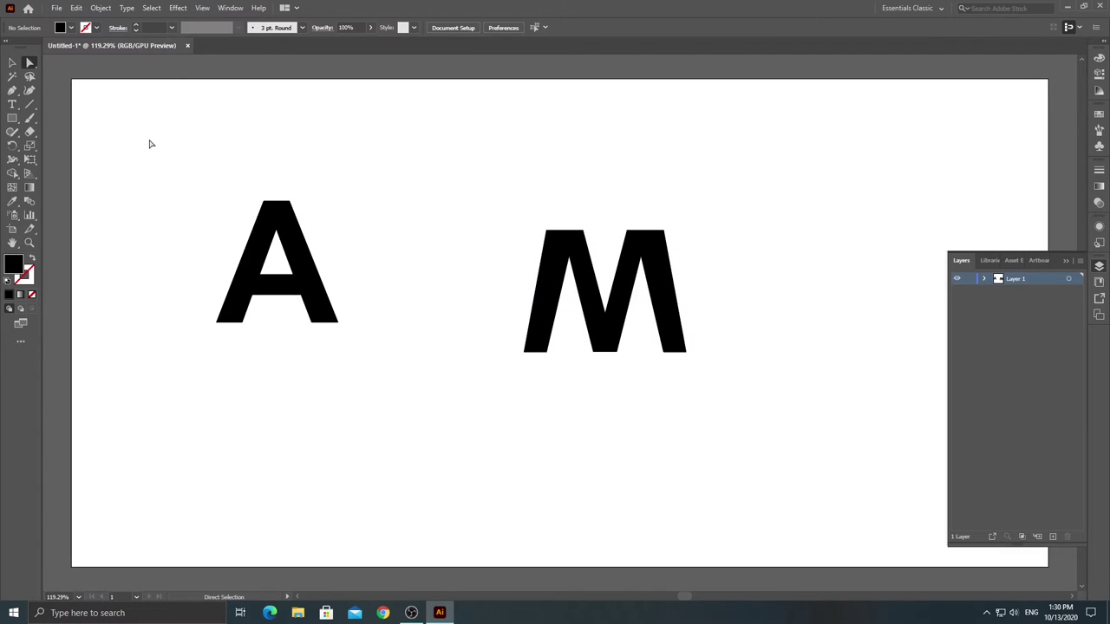
Step: Draw a closed Pen triangle from the A's inner base corners up to its counter top
left_click(12, 90)
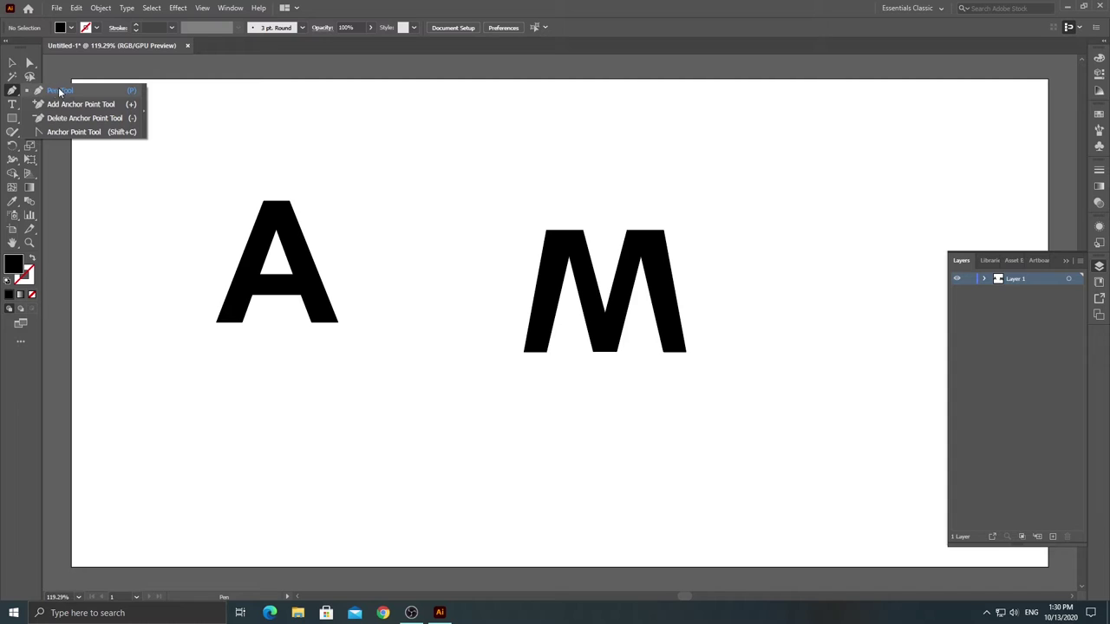
left_click(243, 323)
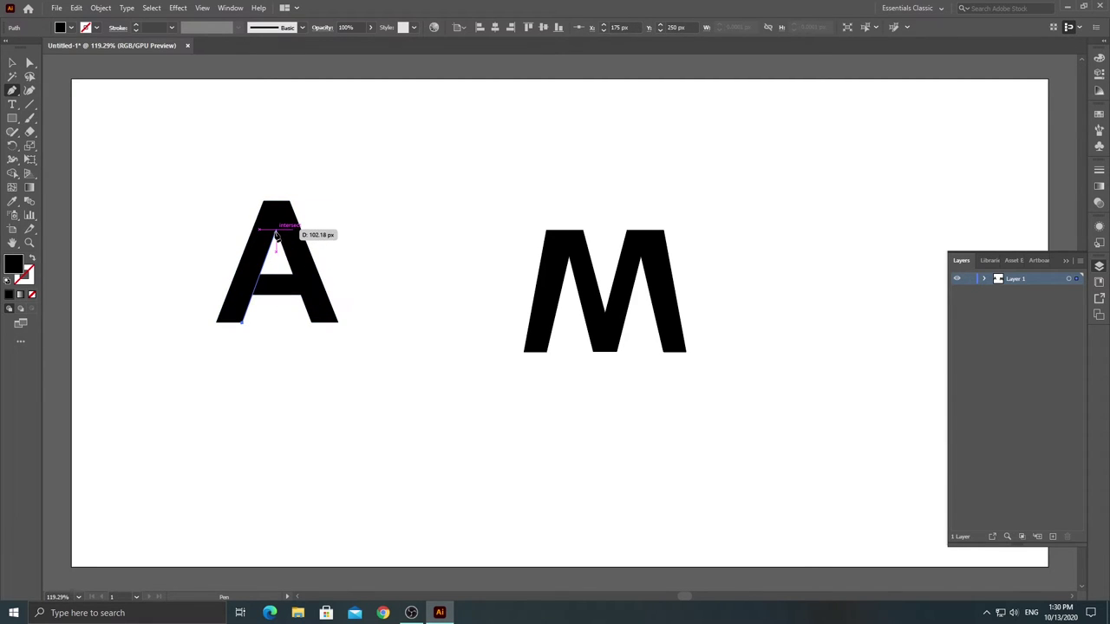
left_click(277, 231)
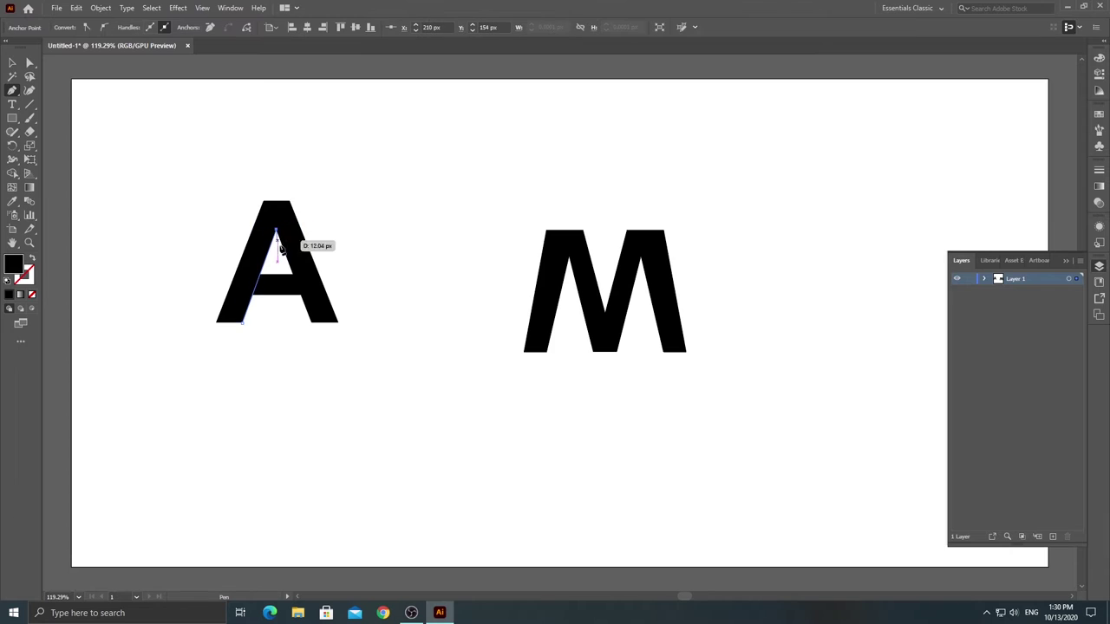
left_click(310, 322)
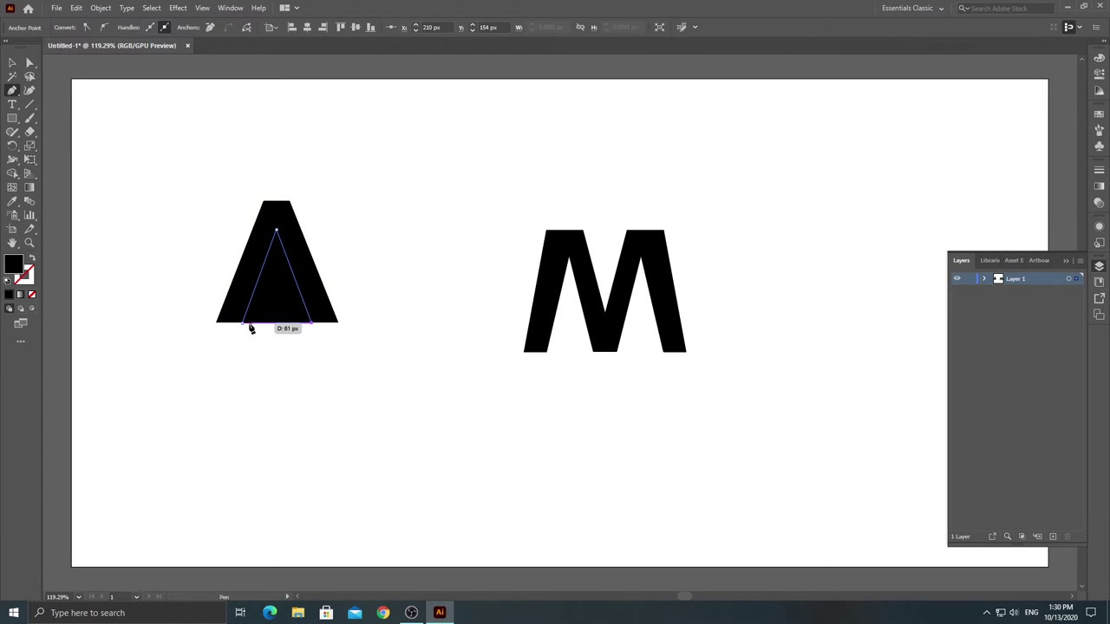
left_click(243, 323)
Step: Select the A together with its overlapping triangle
left_click(12, 62)
mouse_move(192, 153)
left_mouse_down()
mouse_move(244, 244)
mouse_move(361, 359)
left_mouse_up()
key("ctrl+a")
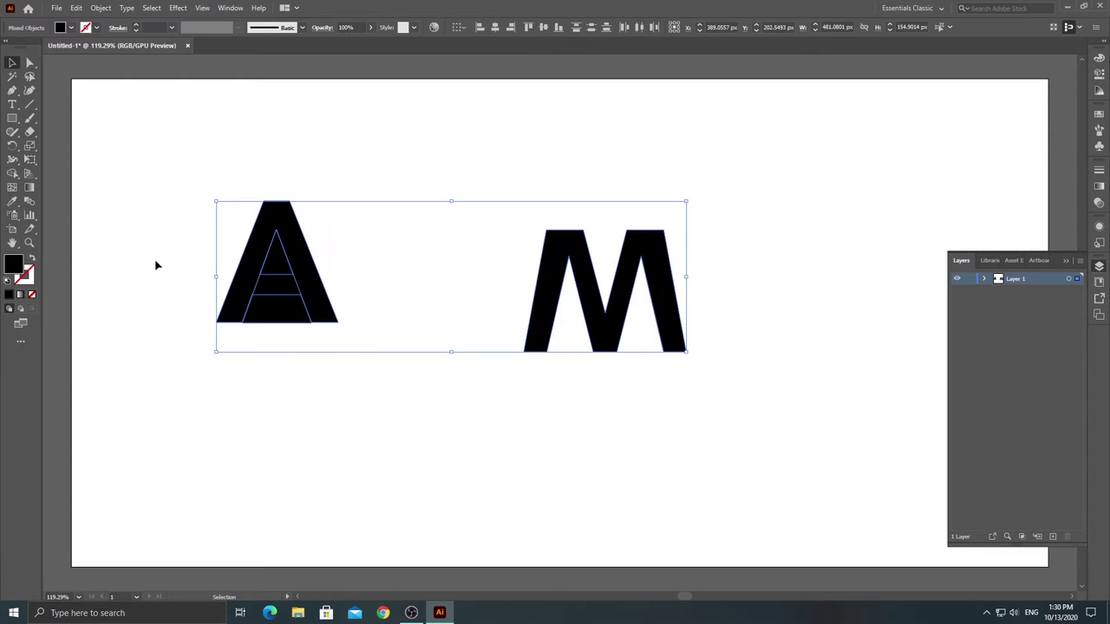
left_click(29, 62)
left_click_drag(175, 142, 340, 350)
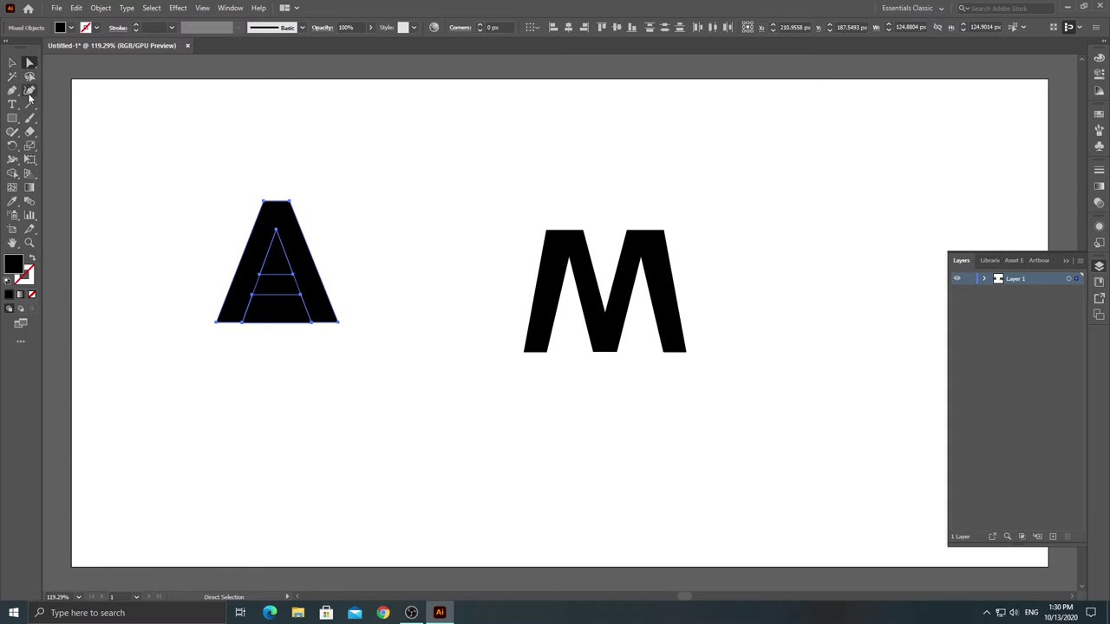
left_click_drag(15, 176, 56, 178)
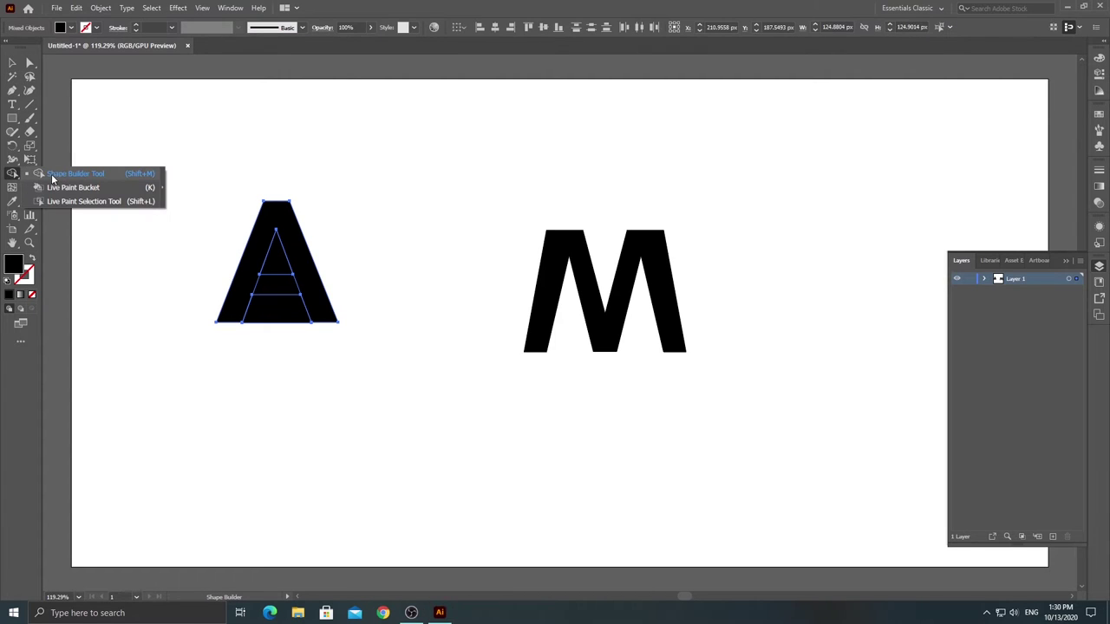
Step: Shape Builder-erase the A's base, crossbar and inner triangle, leaving an inverted V
left_click(83, 175)
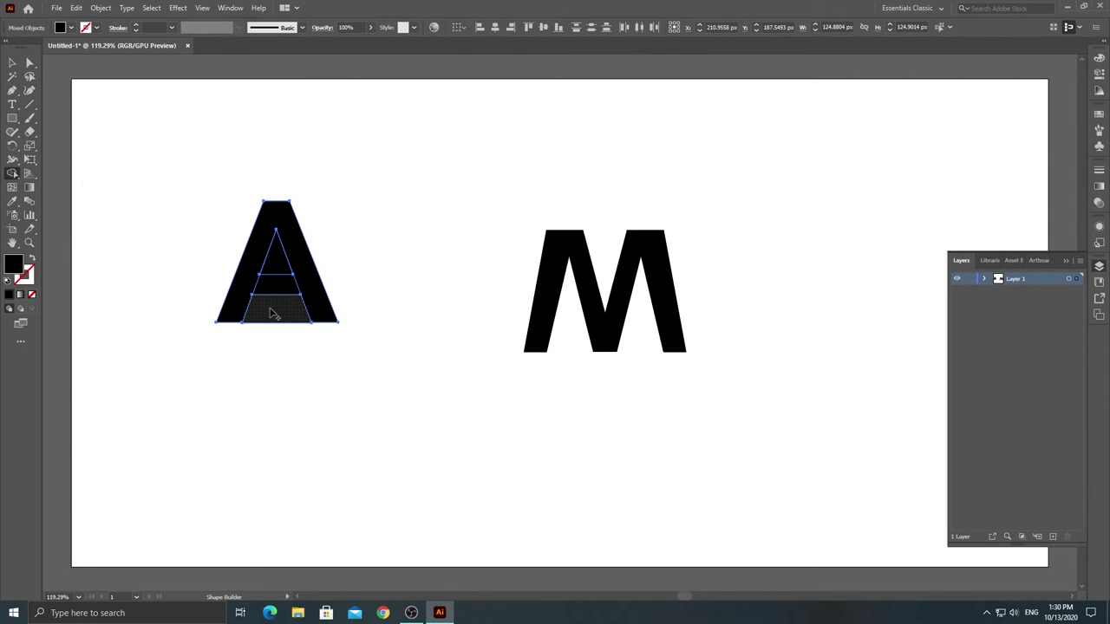
left_click_drag(272, 313, 278, 256)
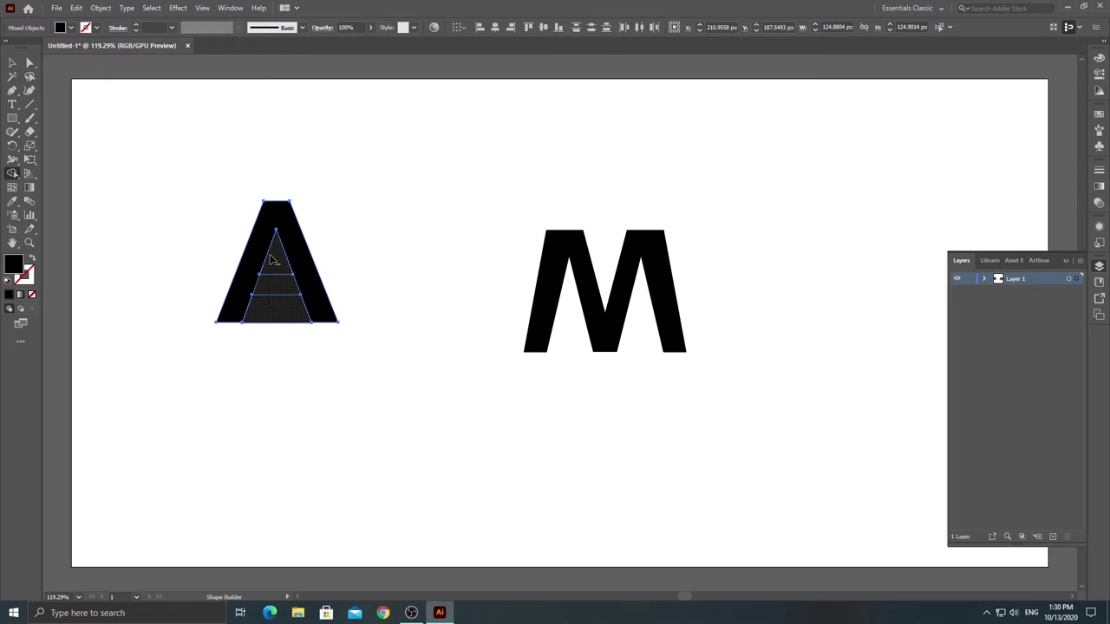
left_click(8, 60)
left_click(223, 145)
Step: Move the trimmed A chevron onto the middle of the M
left_click_drag(217, 173, 384, 362)
left_click(28, 63)
left_click_drag(189, 164, 353, 341)
left_click_drag(307, 271, 634, 301)
left_click(473, 188)
Step: Enlarge the combined AM monogram to about 380 × 285 px and move it toward the centre
left_click_drag(473, 187, 712, 409)
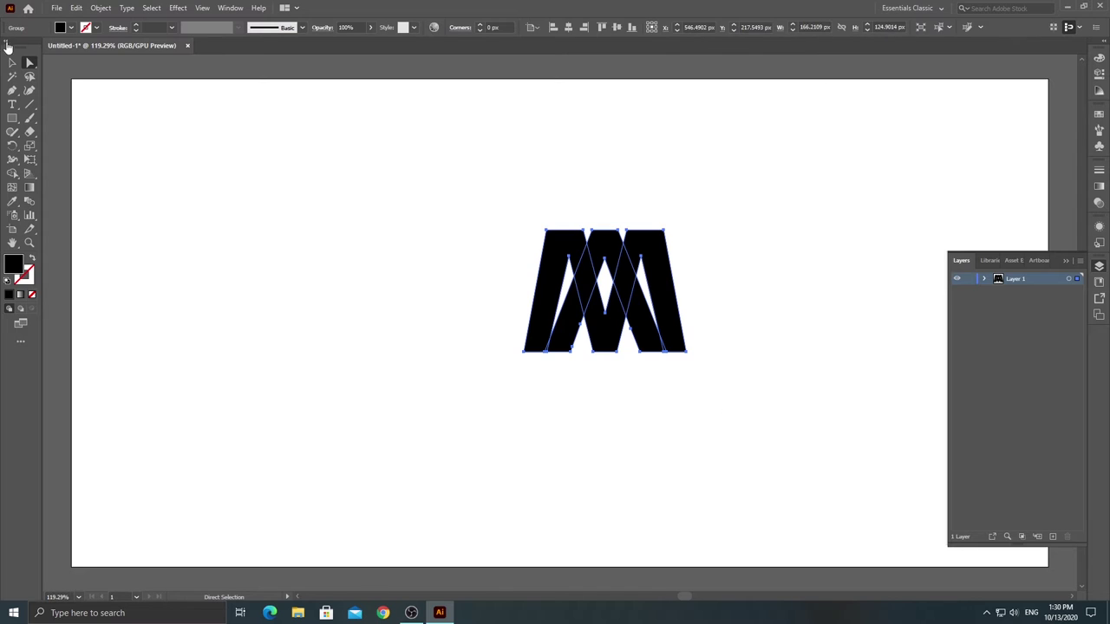
left_click(12, 63)
left_click_drag(686, 351, 895, 508)
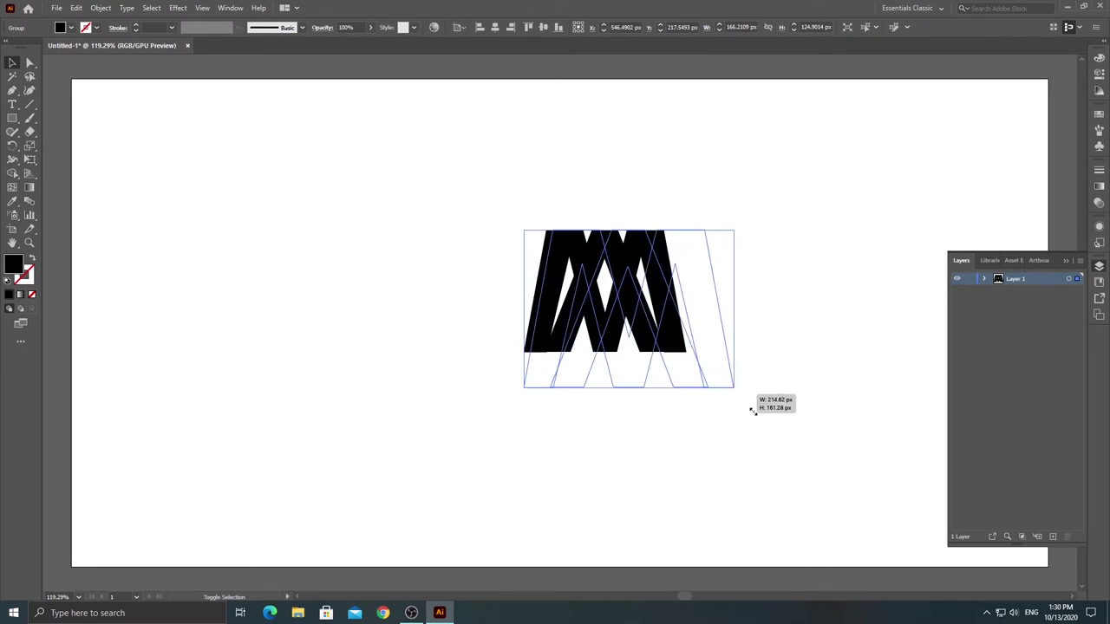
left_click_drag(804, 266, 610, 178)
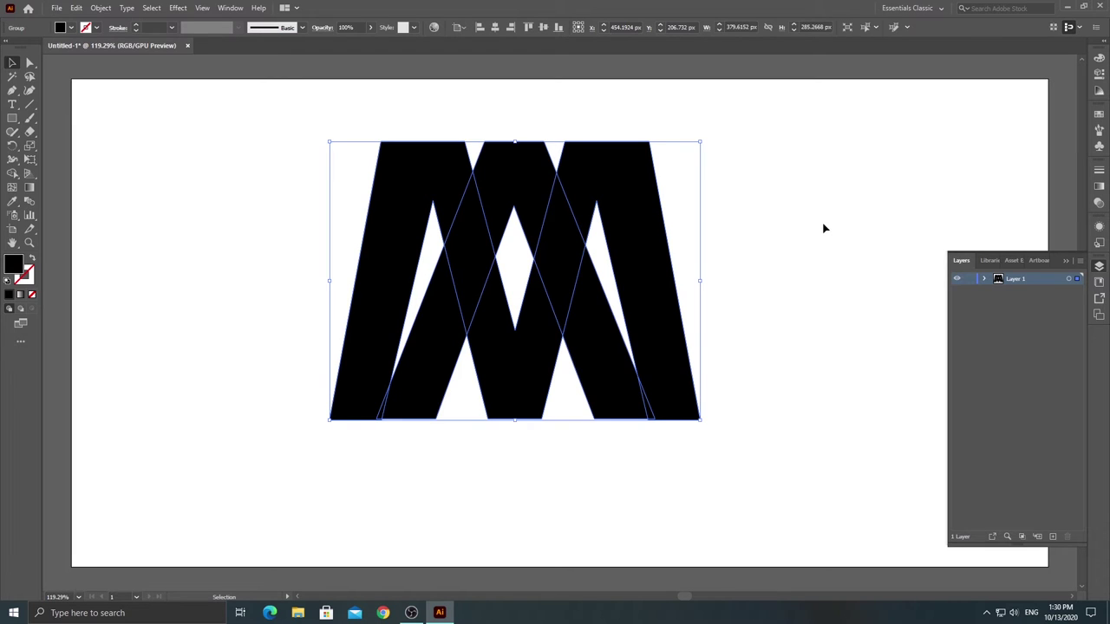
key("ctrl+y")
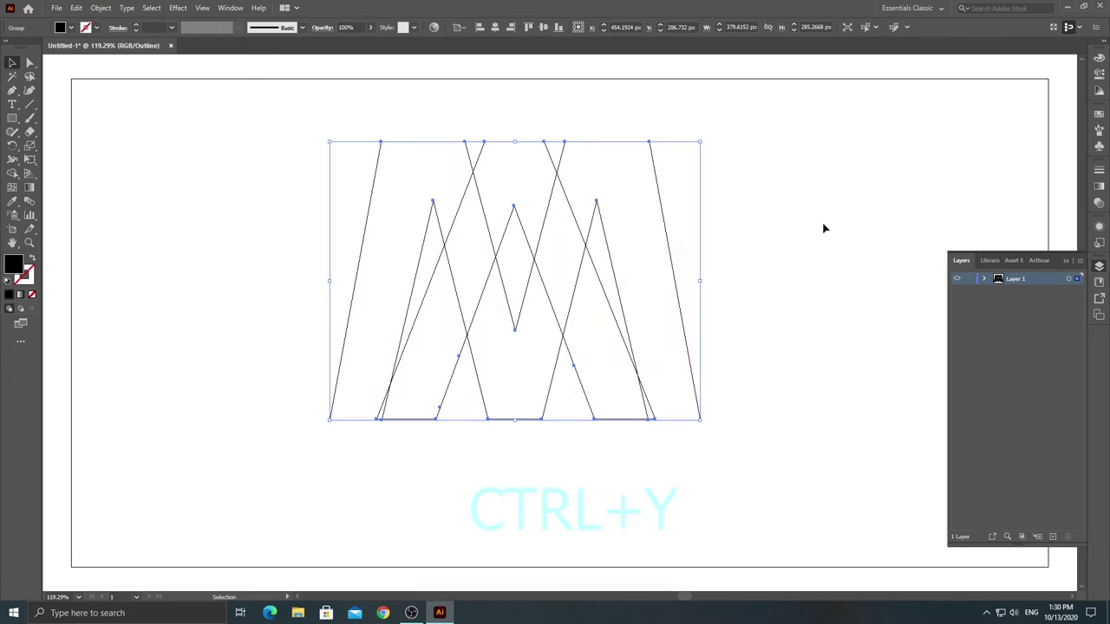
Step: Zoom the outline view to 300% on the monogram's lower-left corner
left_click(415, 452)
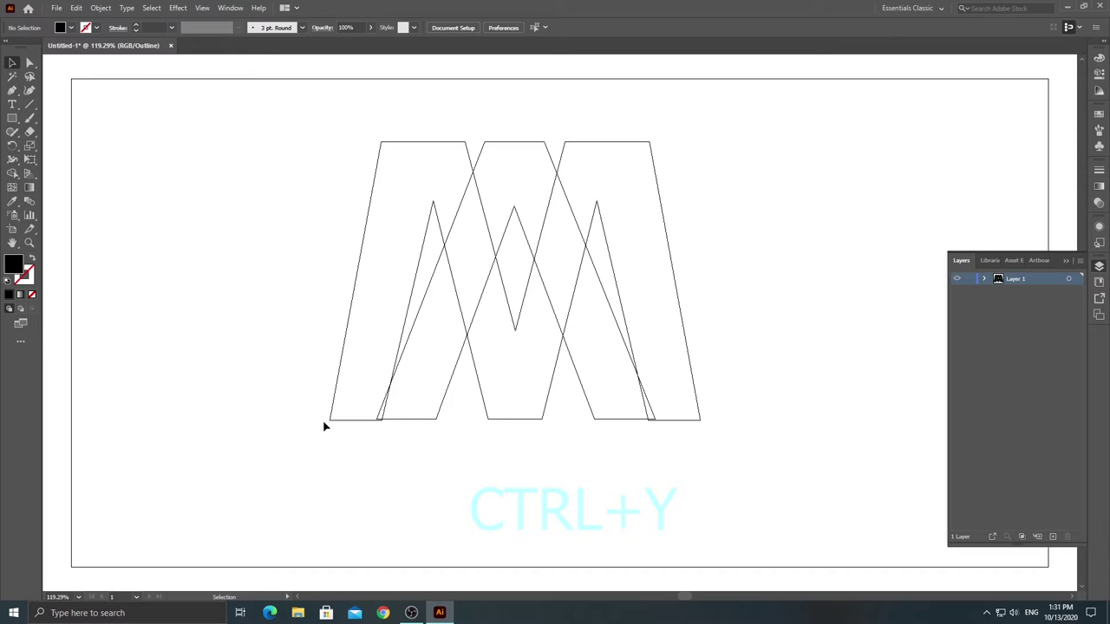
key("a")
key("ctrl+plus")
key("ctrl+plus")
key("ctrl+plus")
key("v")
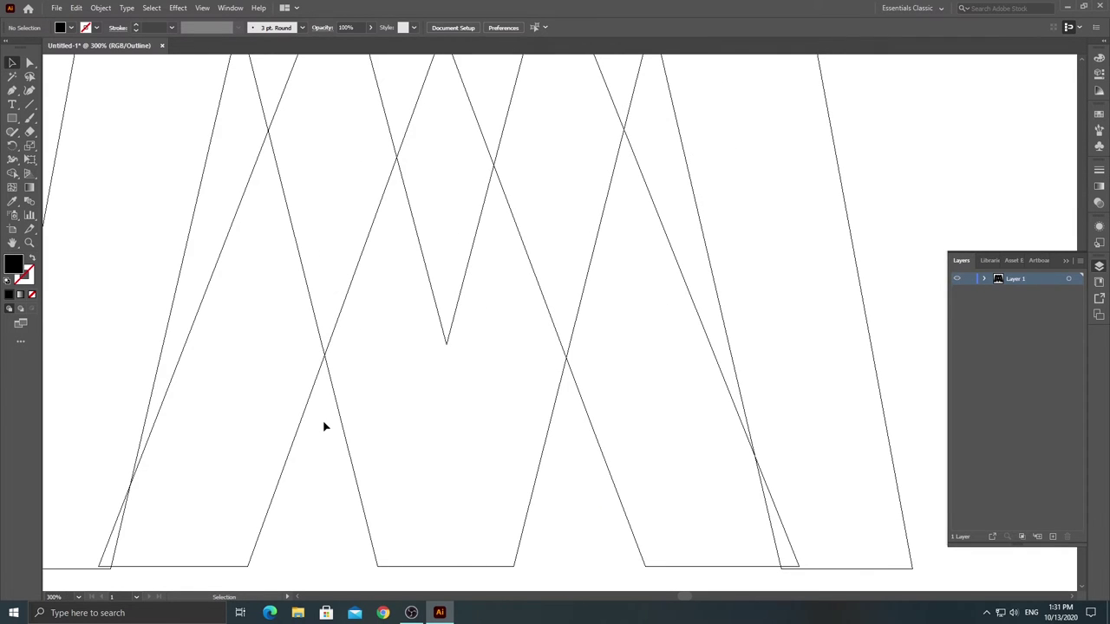
scroll(347, 451, "down", 1)
scroll(365, 471, "down", 1)
scroll(675, 603, "right", 5)
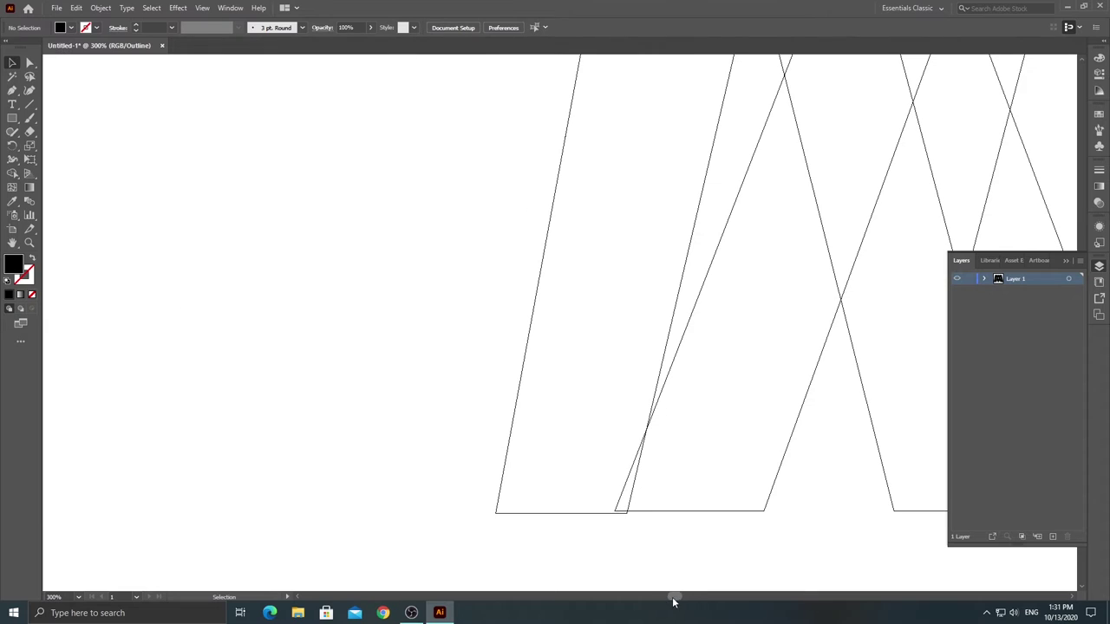
Step: Reposition the monogram leftward by dragging its bottom corner anchor
left_click_drag(475, 491, 545, 540)
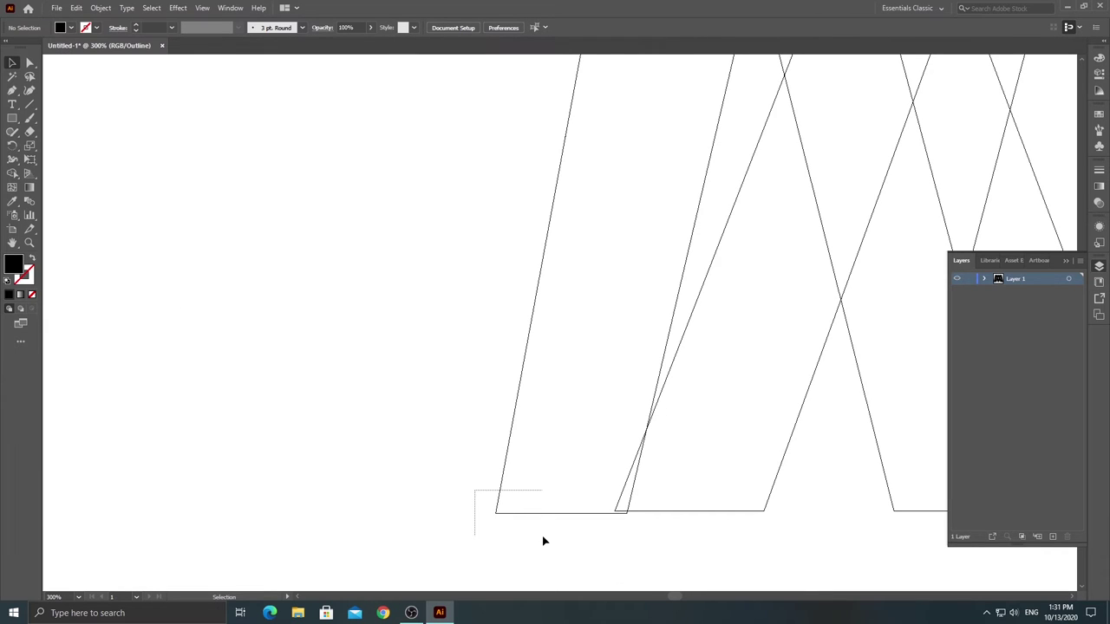
left_click(629, 515, "shift")
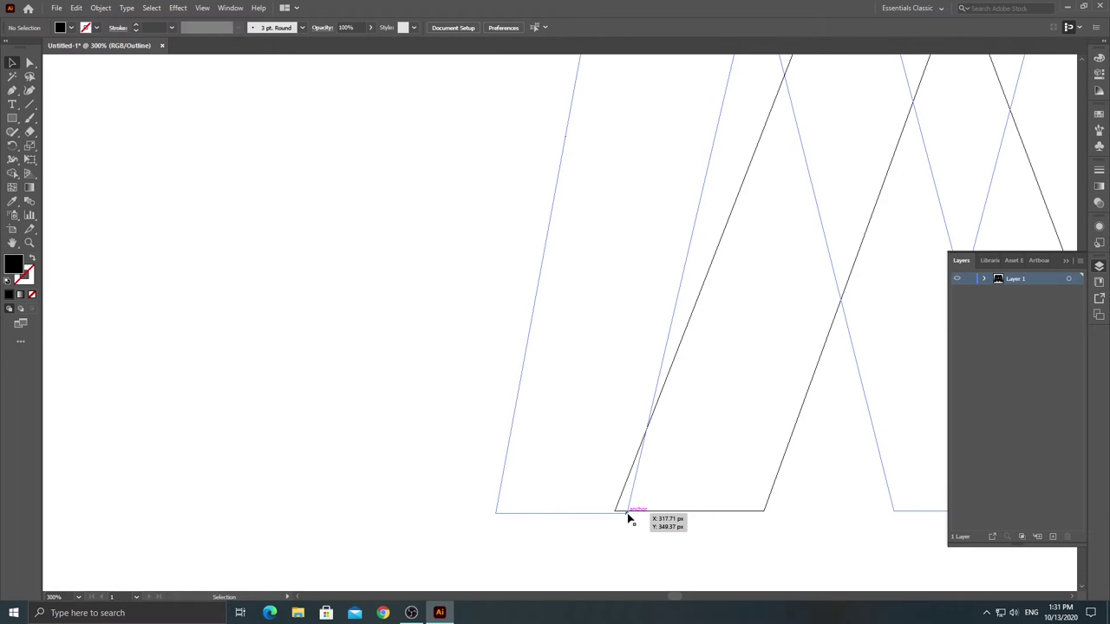
left_click(496, 513, "shift")
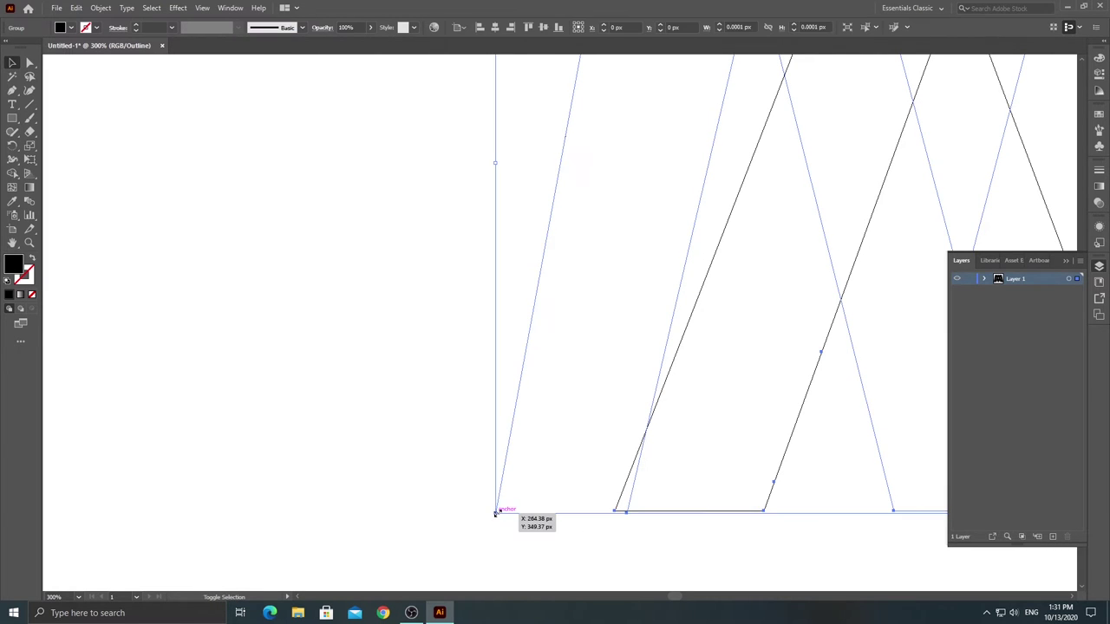
left_click(628, 517, "shift")
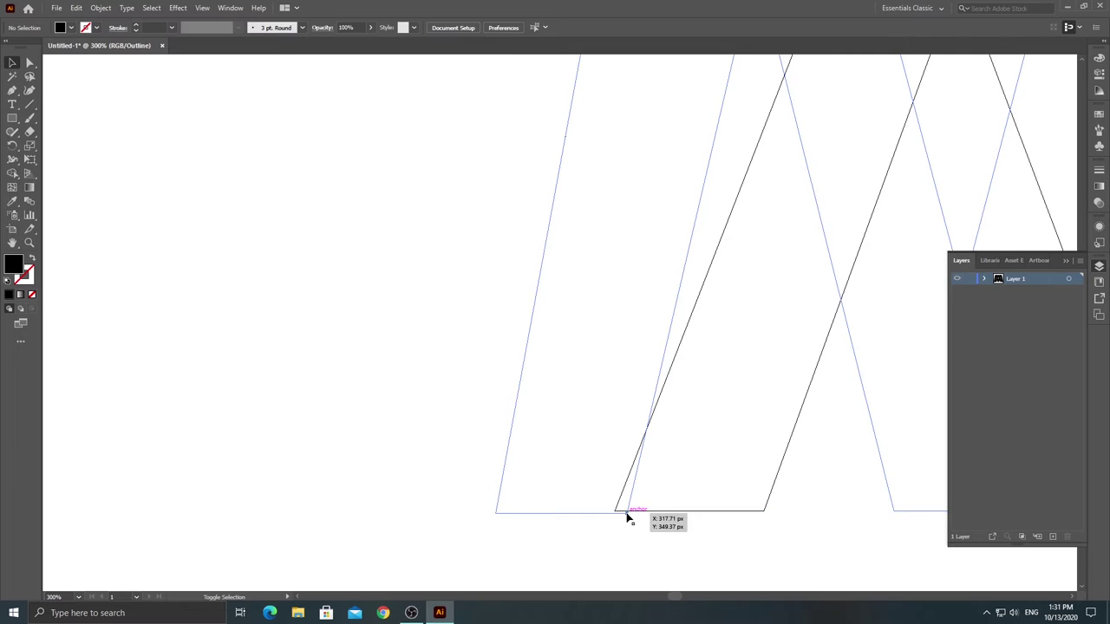
left_click(492, 513, "shift")
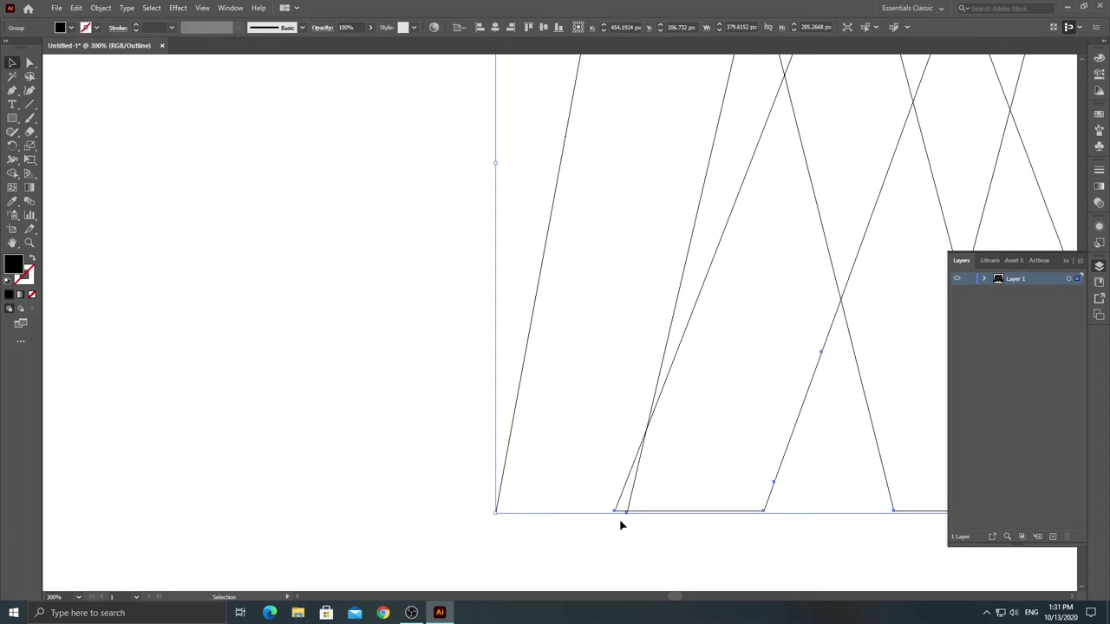
left_click_drag(628, 517, 613, 511)
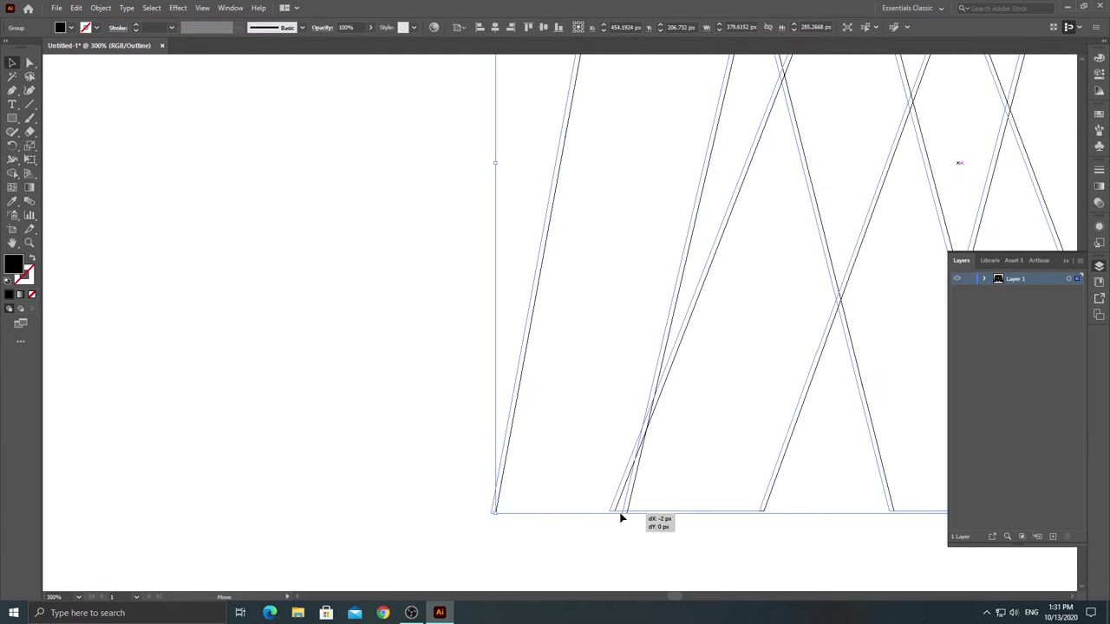
left_click(612, 525)
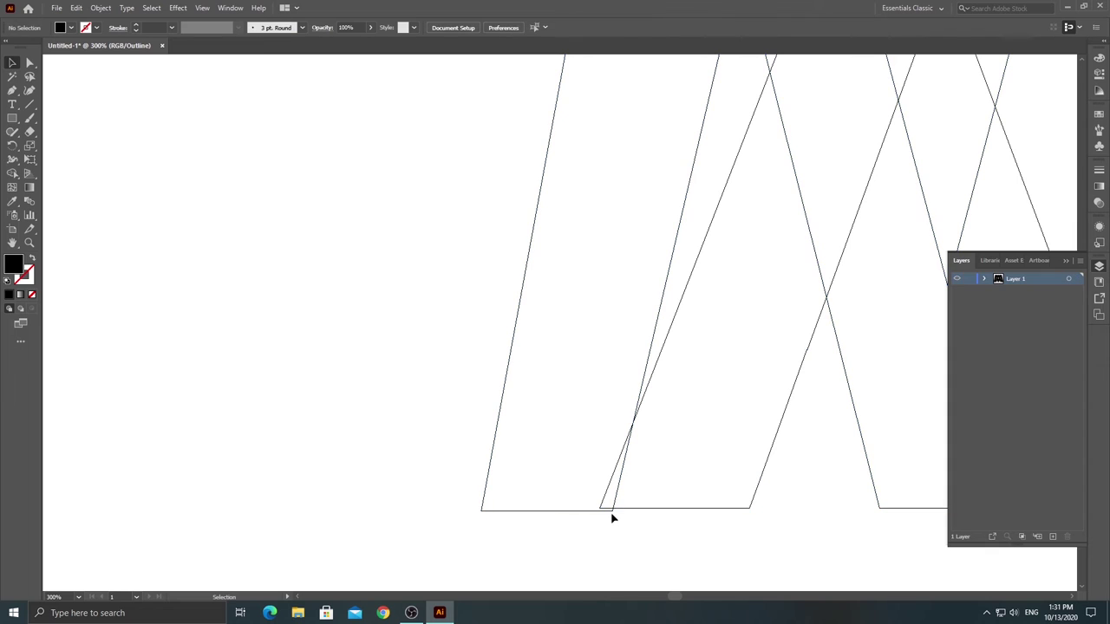
left_click(748, 508)
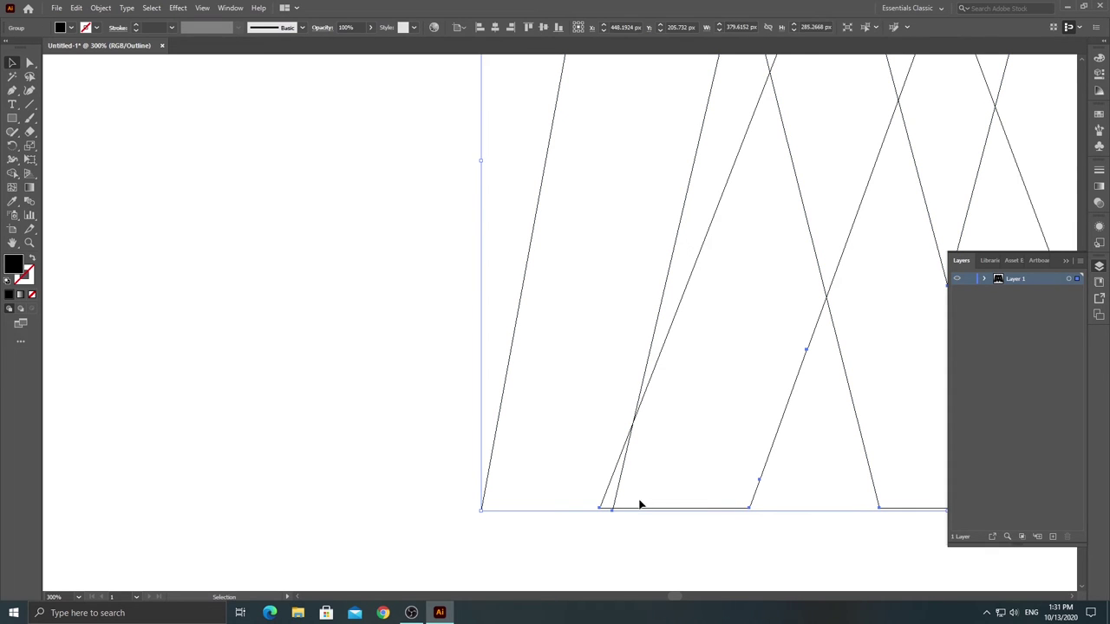
left_click(602, 510, "shift")
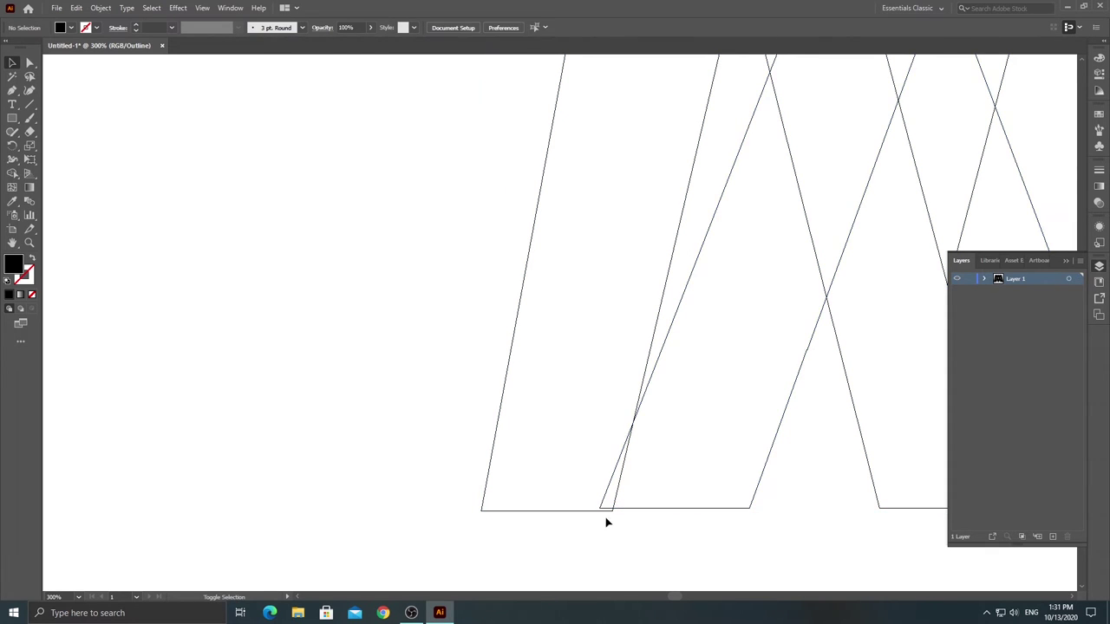
left_click_drag(615, 516, 613, 519)
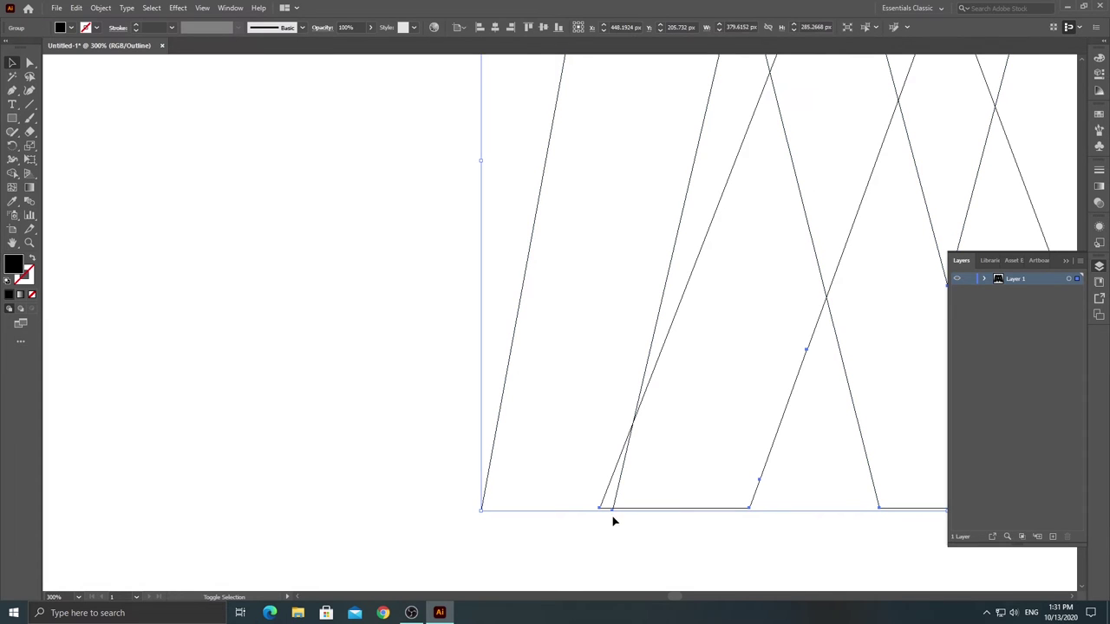
mouse_move(504, 529)
left_mouse_down()
mouse_move(458, 511)
mouse_move(507, 530)
mouse_move(612, 535)
mouse_move(592, 516)
left_mouse_up()
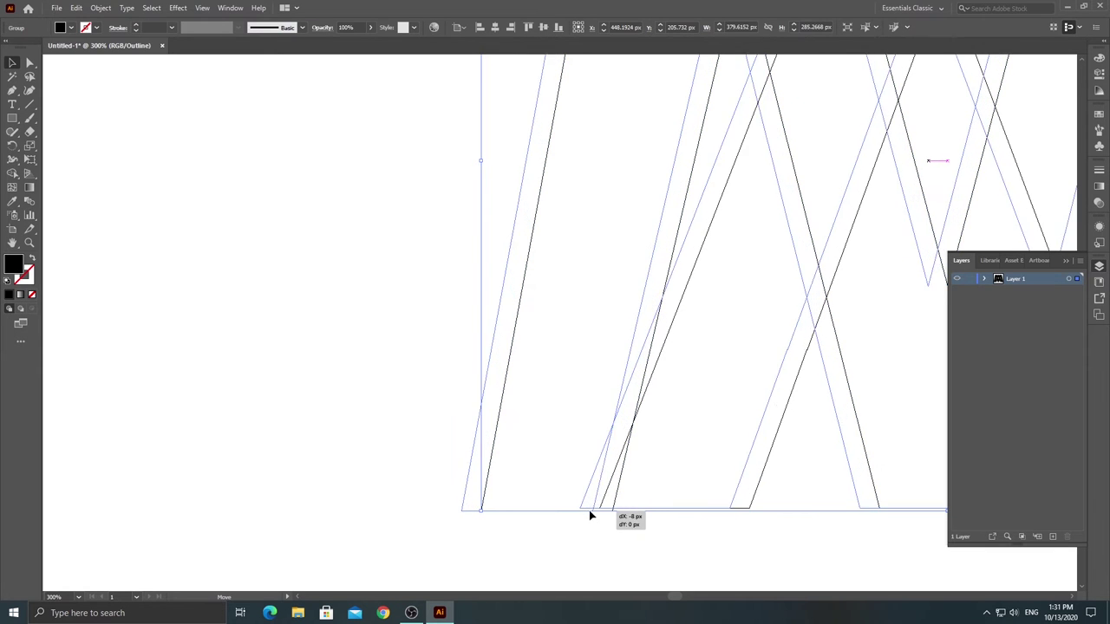
left_click_drag(591, 516, 409, 512)
left_click(610, 560)
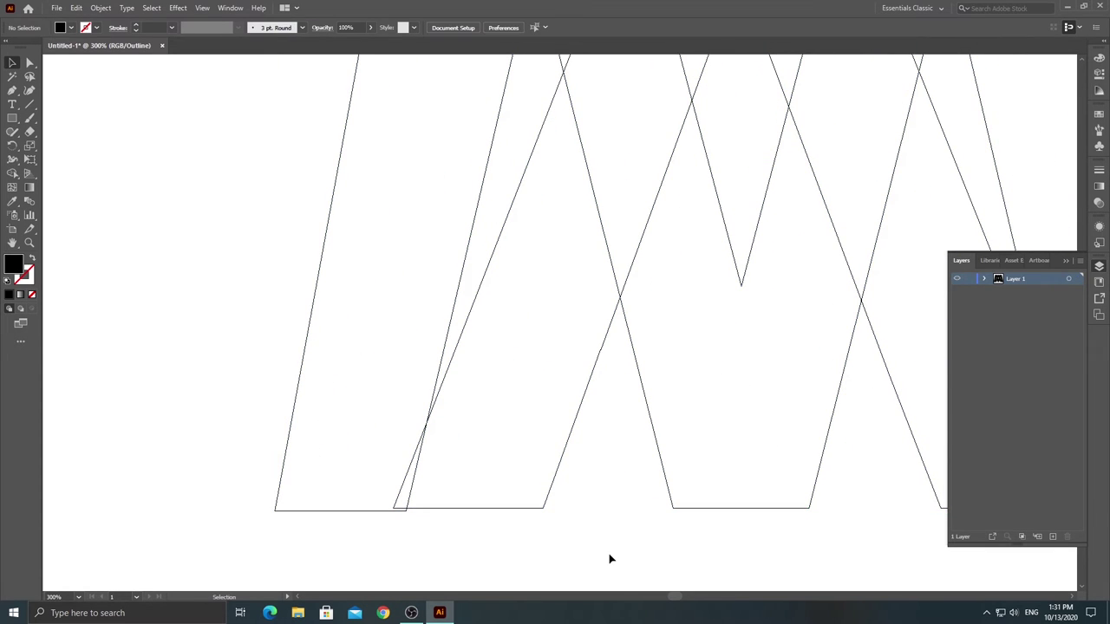
Step: Shift the left leg and second diagonal strip's bottom anchors slightly left
left_click_drag(582, 498, 520, 521)
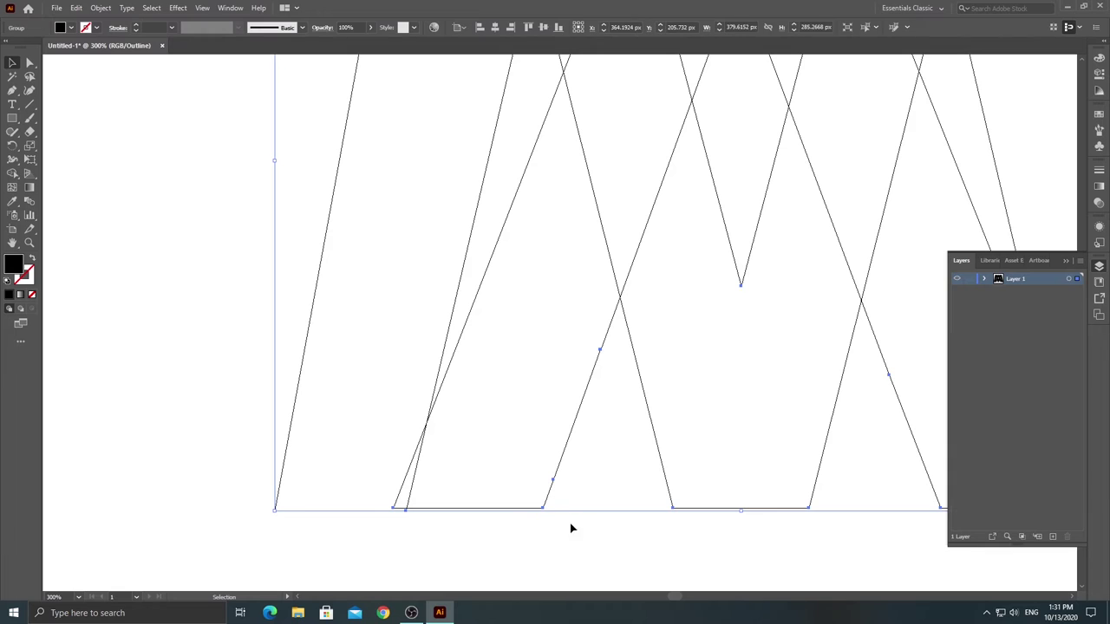
left_click(29, 62)
left_click(228, 417)
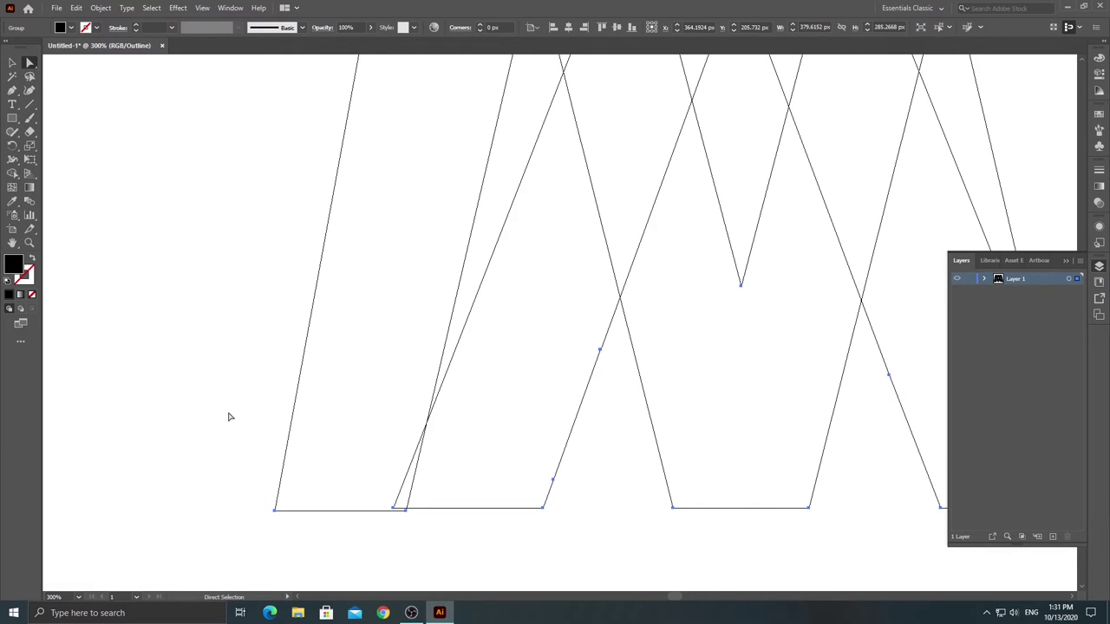
left_click_drag(253, 486, 289, 530)
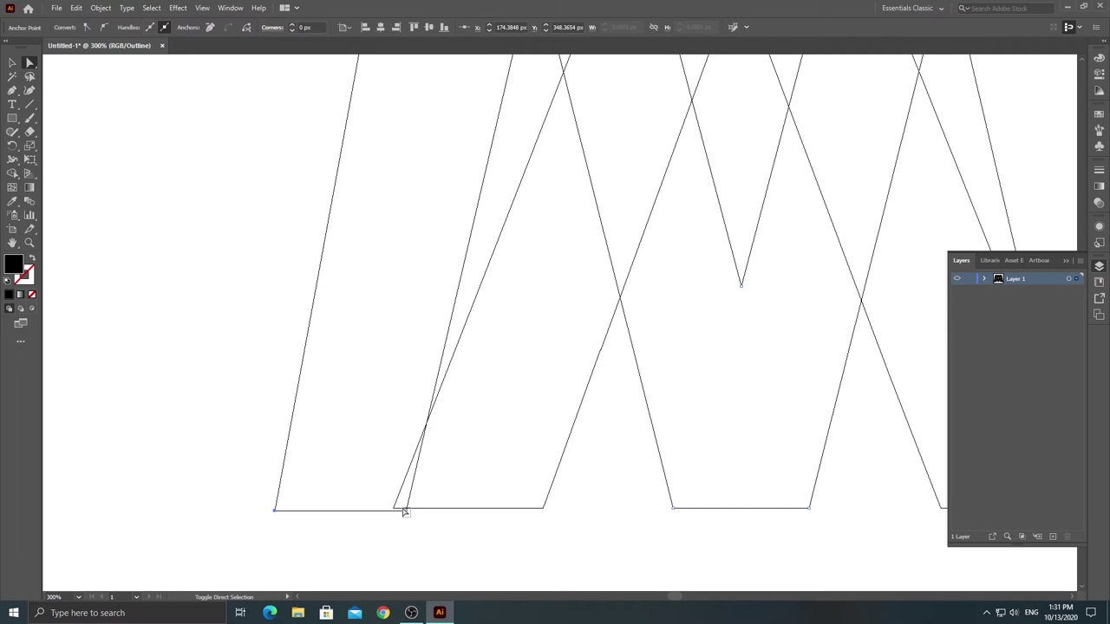
left_click_drag(405, 513, 388, 515)
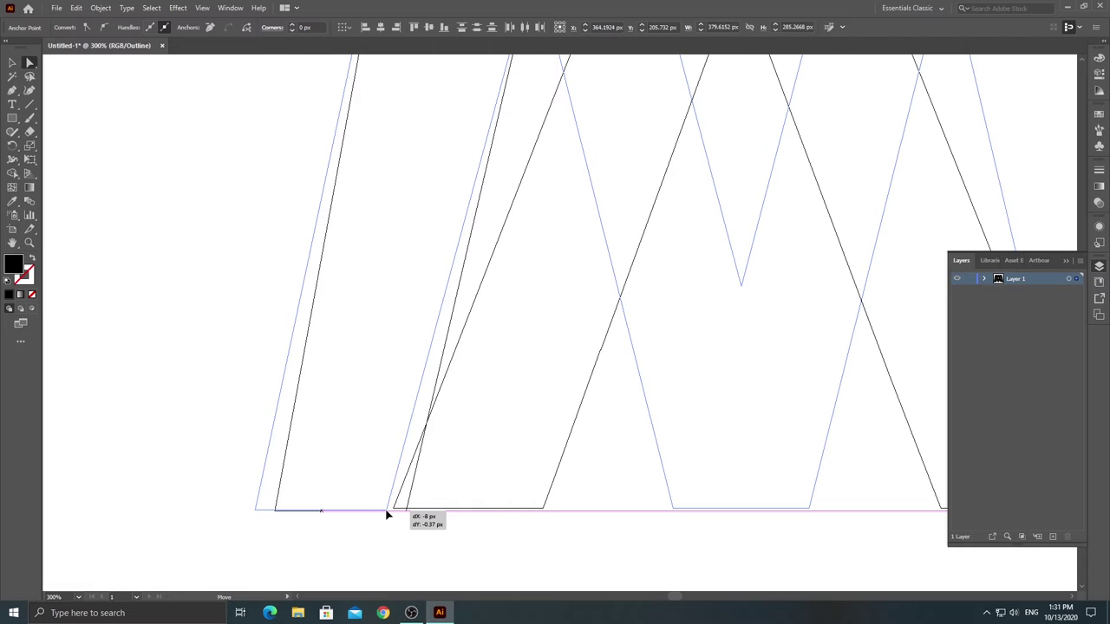
left_click_drag(387, 518, 387, 515)
left_click(440, 522)
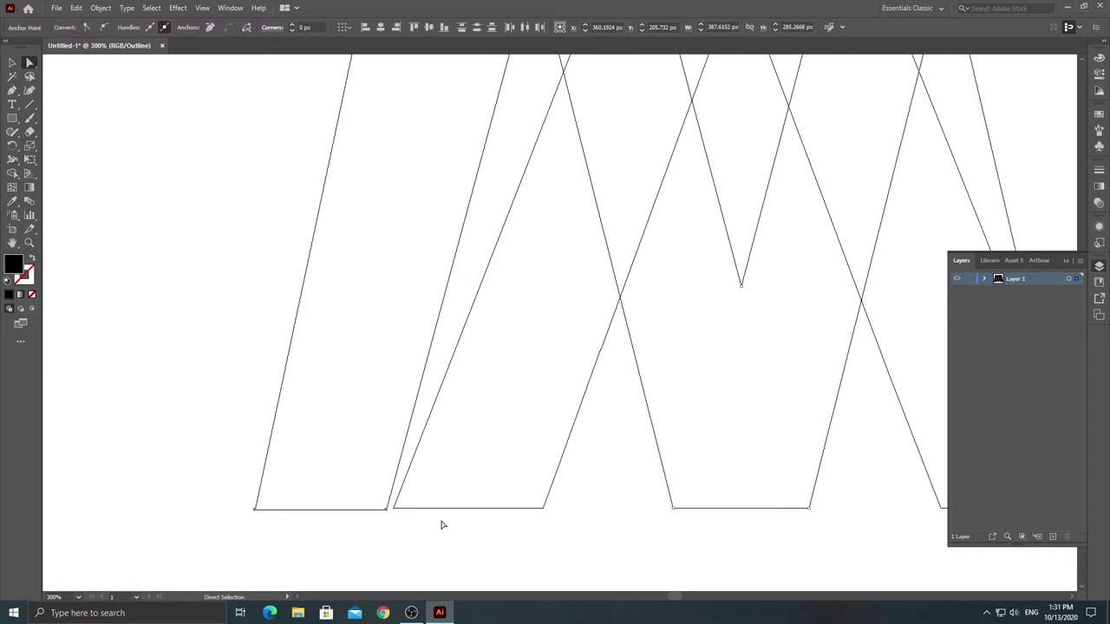
left_click(394, 508)
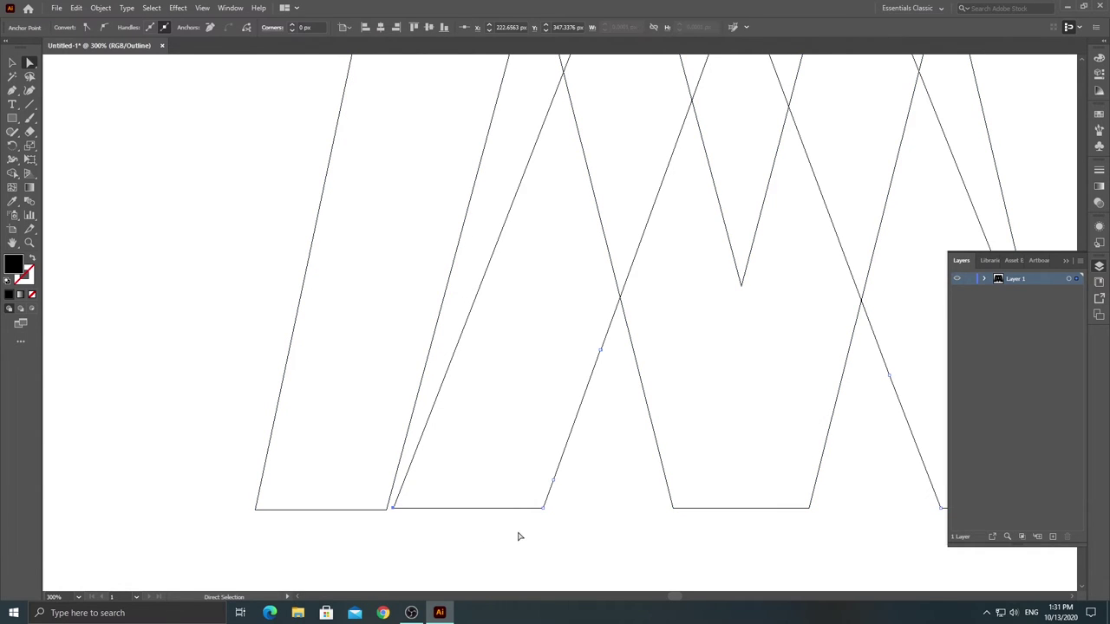
left_click(394, 509, "alt")
left_click_drag(395, 513, 387, 514)
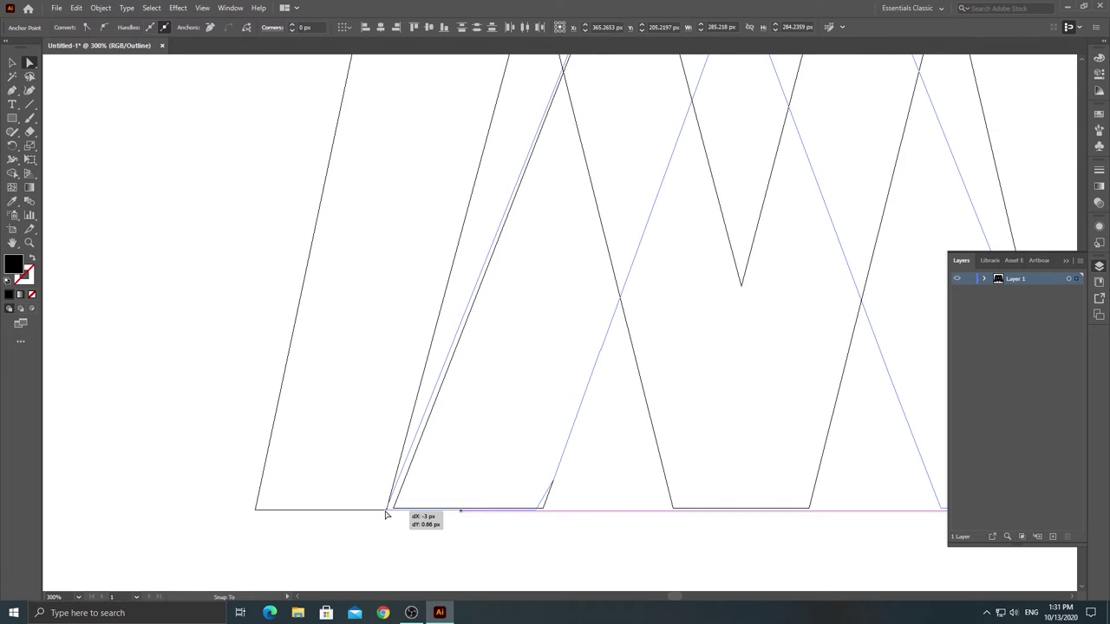
left_click(568, 557)
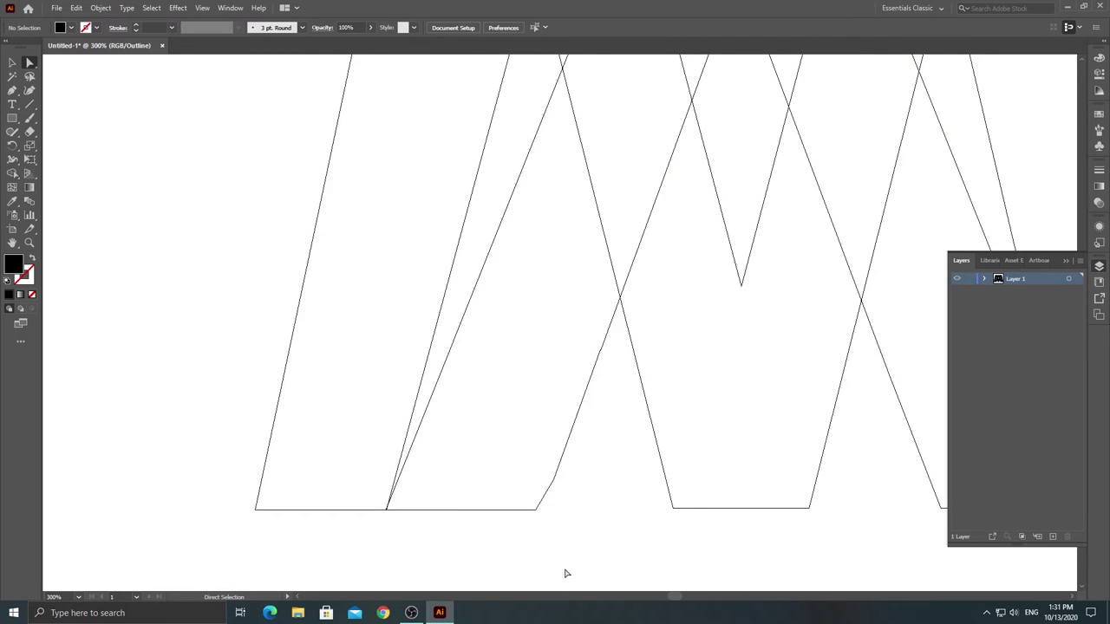
Step: Undo the strip move, then drag the second strip's bottom anchors onto the first leg's base
key("ctrl+z")
left_click(564, 544)
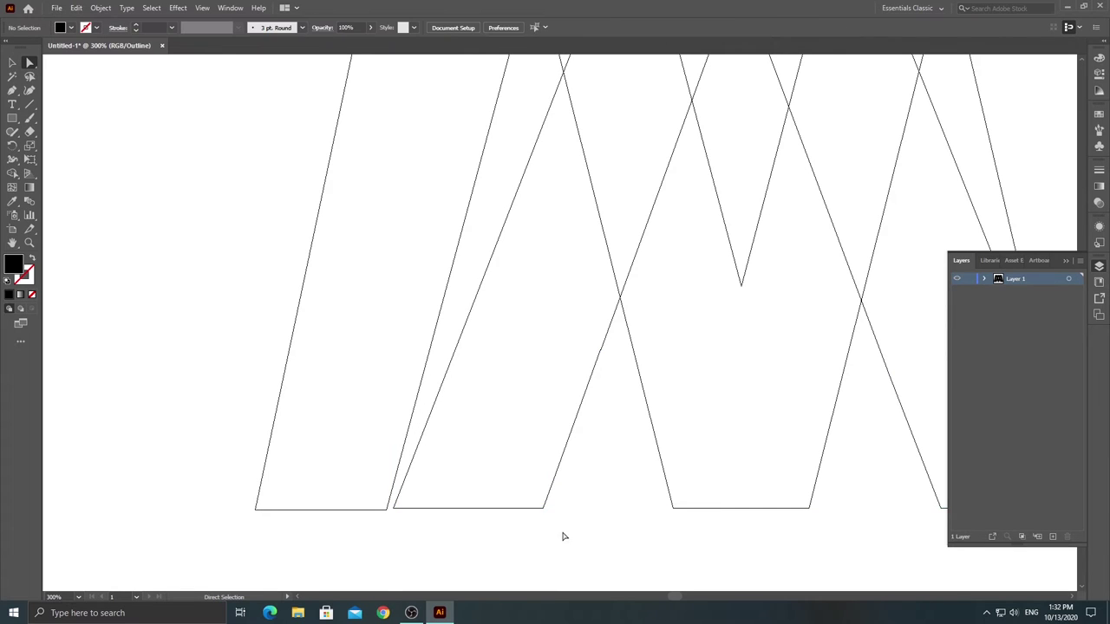
left_click_drag(574, 531, 562, 378)
left_click_drag(562, 385, 578, 475)
left_click_drag(612, 372, 587, 337)
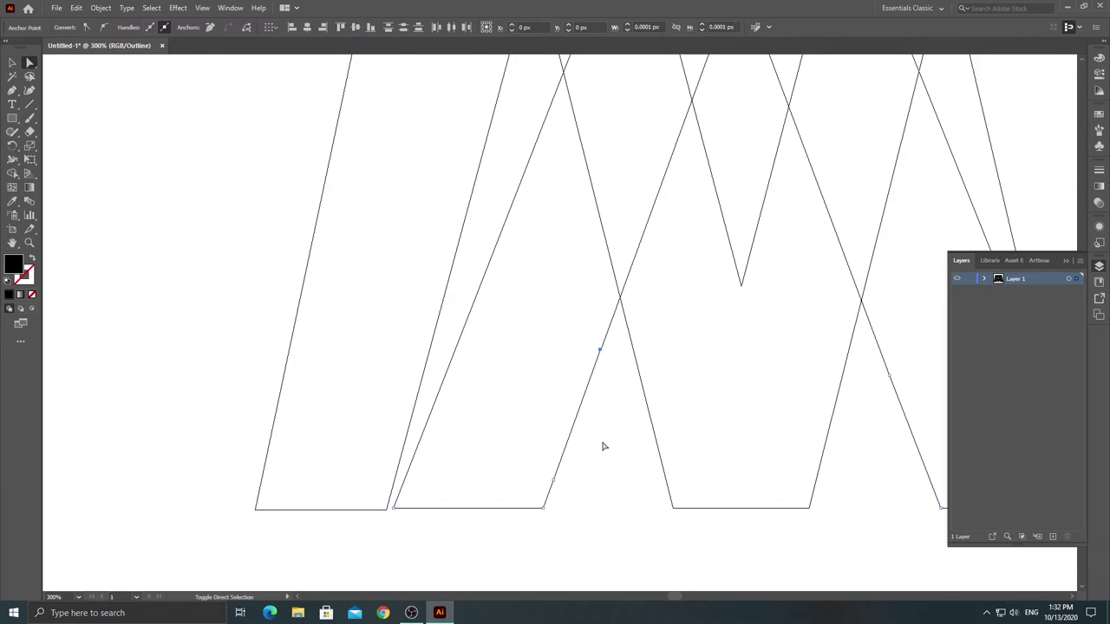
left_click_drag(557, 522, 532, 442)
mouse_move(401, 524)
left_mouse_down()
mouse_move(393, 502)
mouse_move(389, 515)
left_mouse_up()
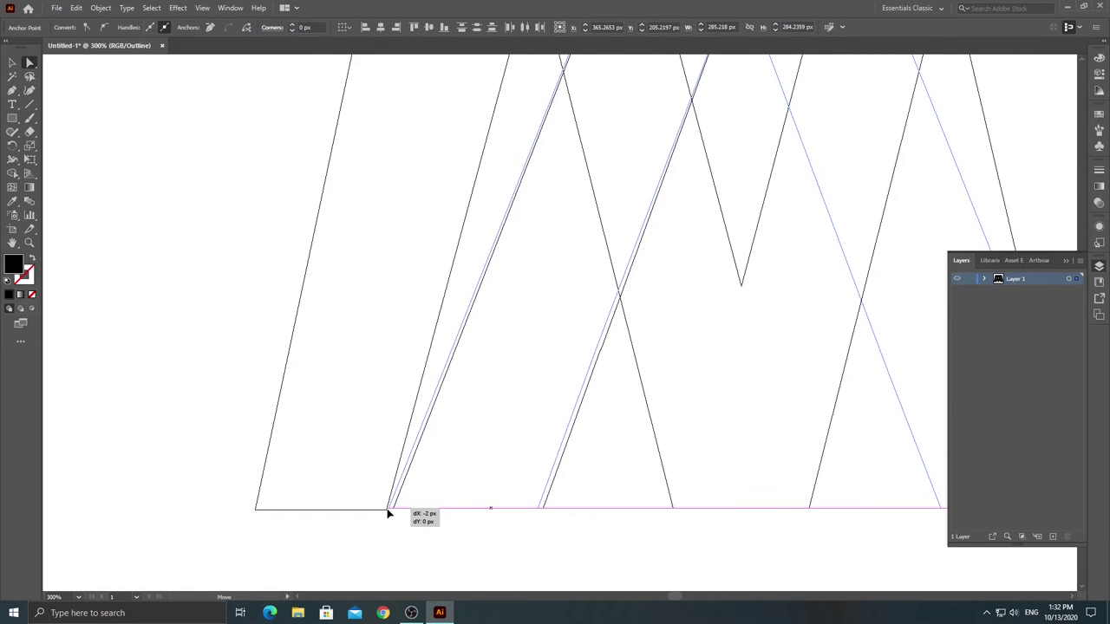
left_click_drag(389, 514, 388, 515)
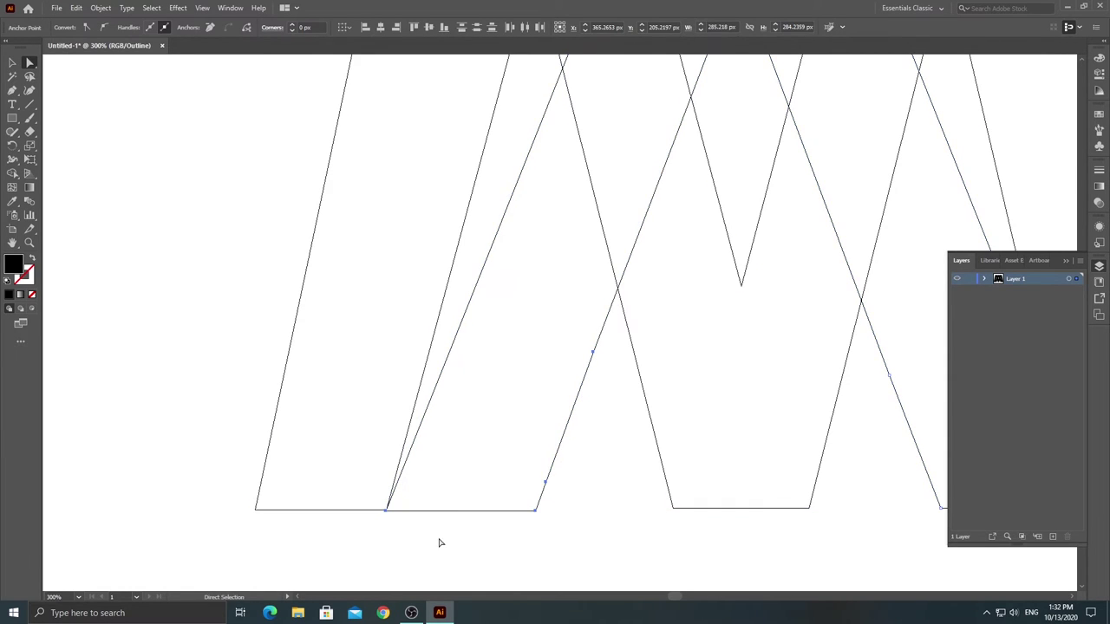
left_click(457, 550)
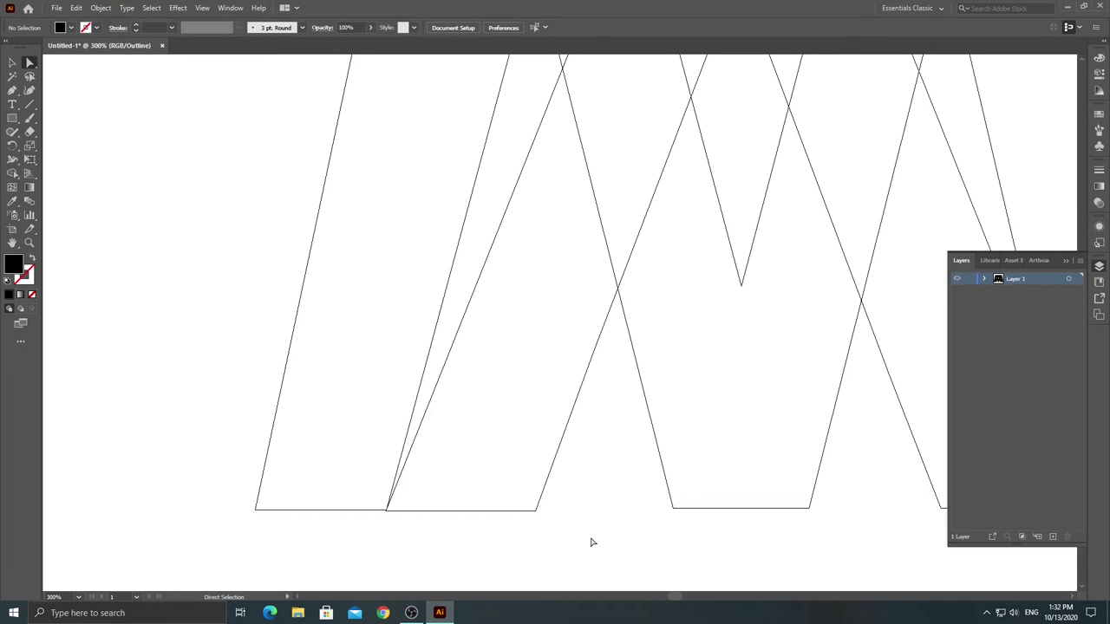
left_click_drag(684, 599, 690, 596)
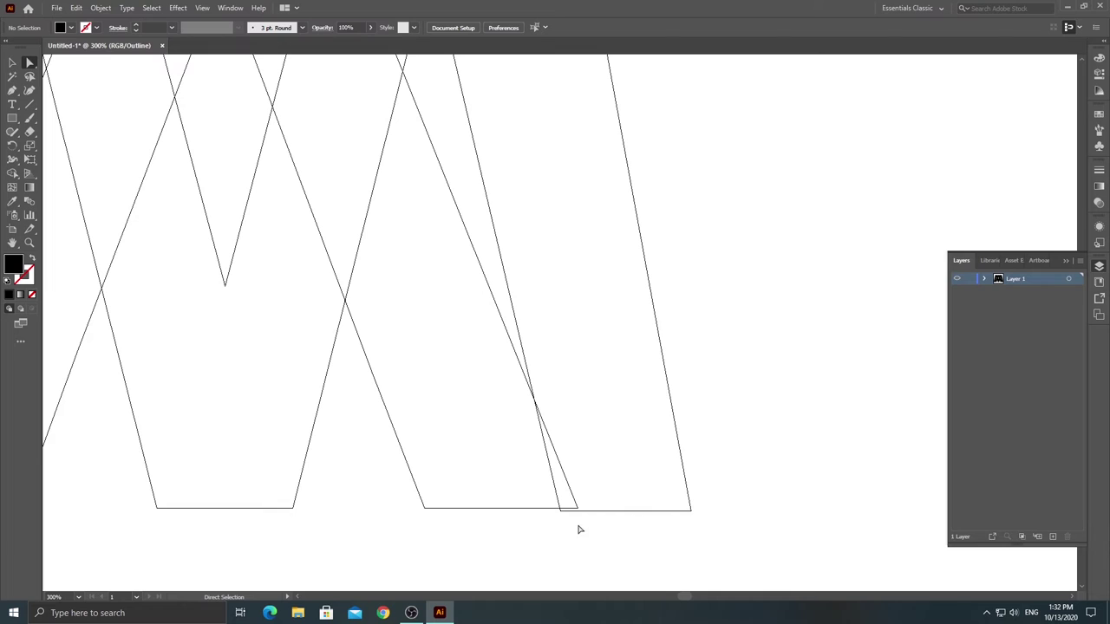
Step: Snap the W-shaped stroke's bottom corner anchor onto the neighbouring corner
left_click(693, 519)
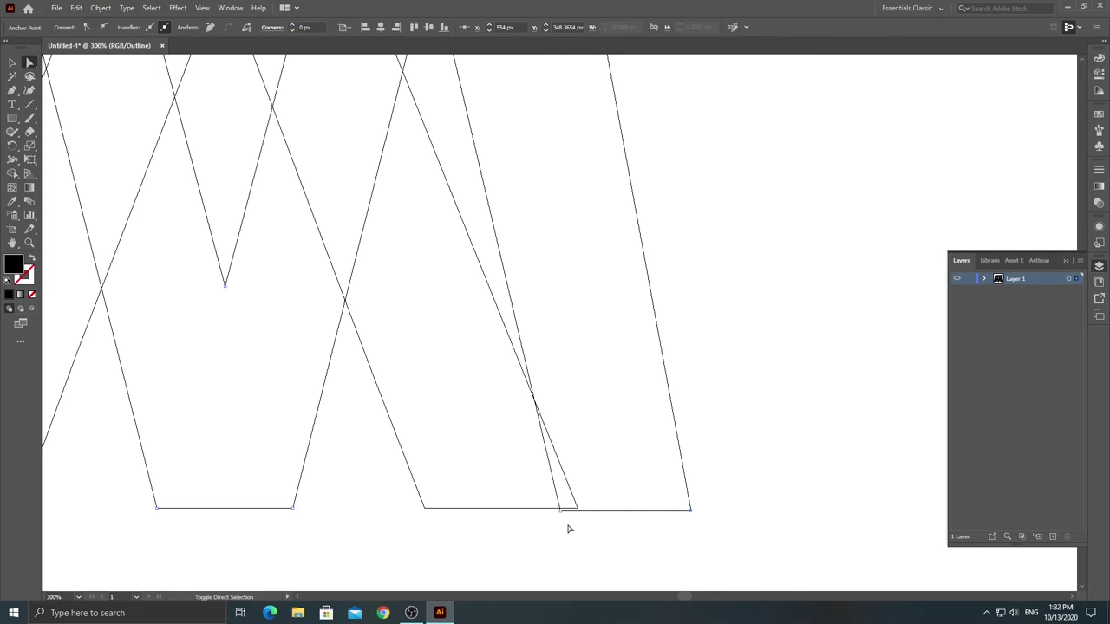
left_click_drag(560, 513, 583, 514)
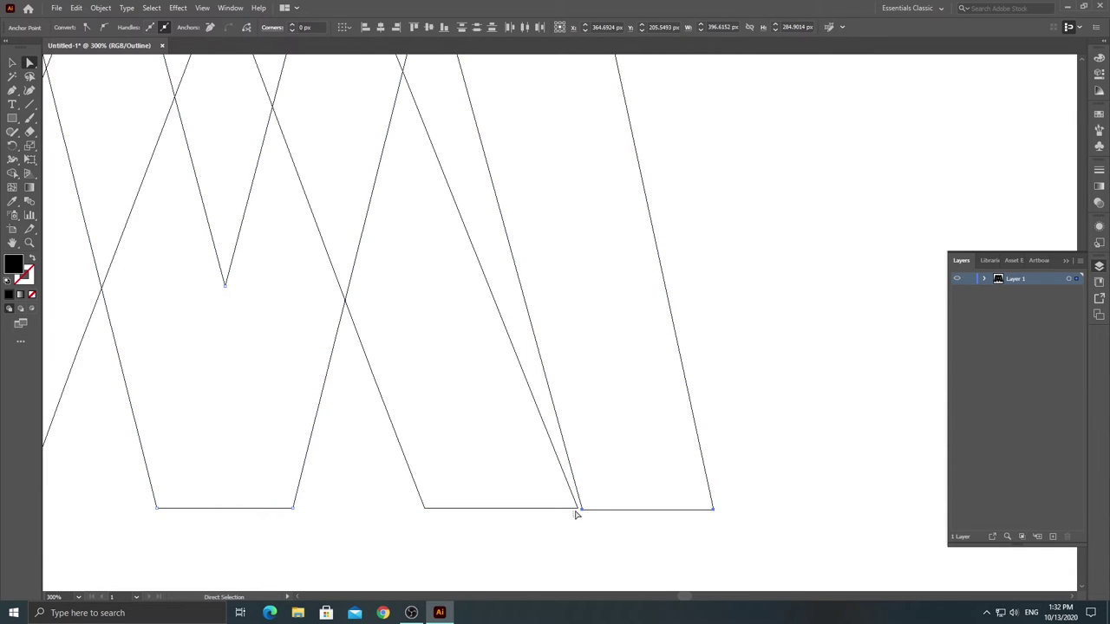
left_click(579, 511)
left_click_drag(458, 527, 410, 507)
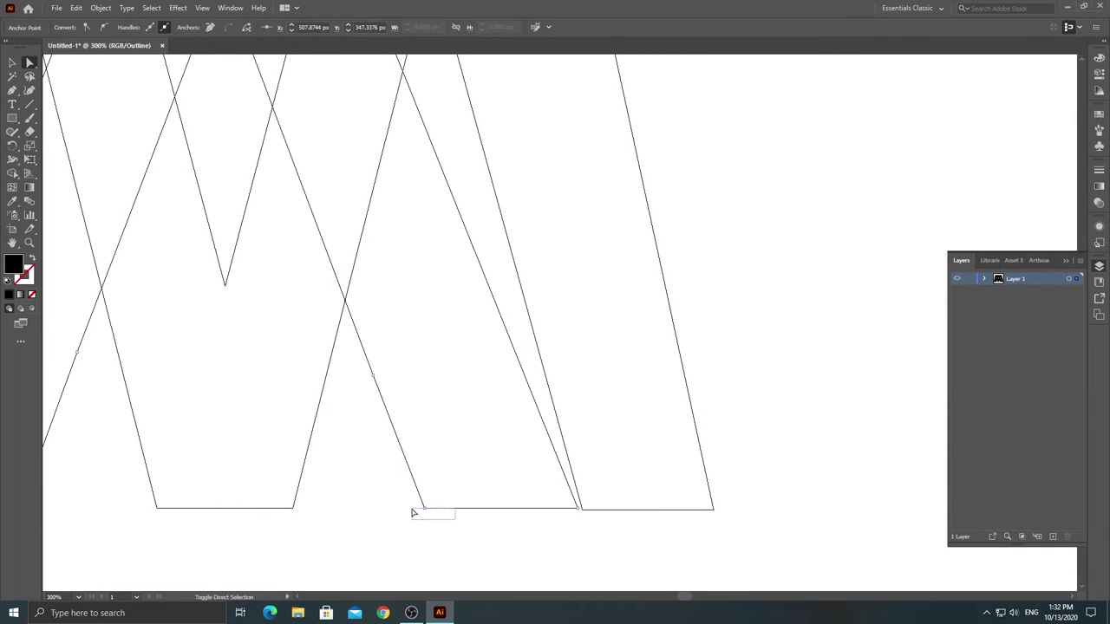
left_click(579, 508)
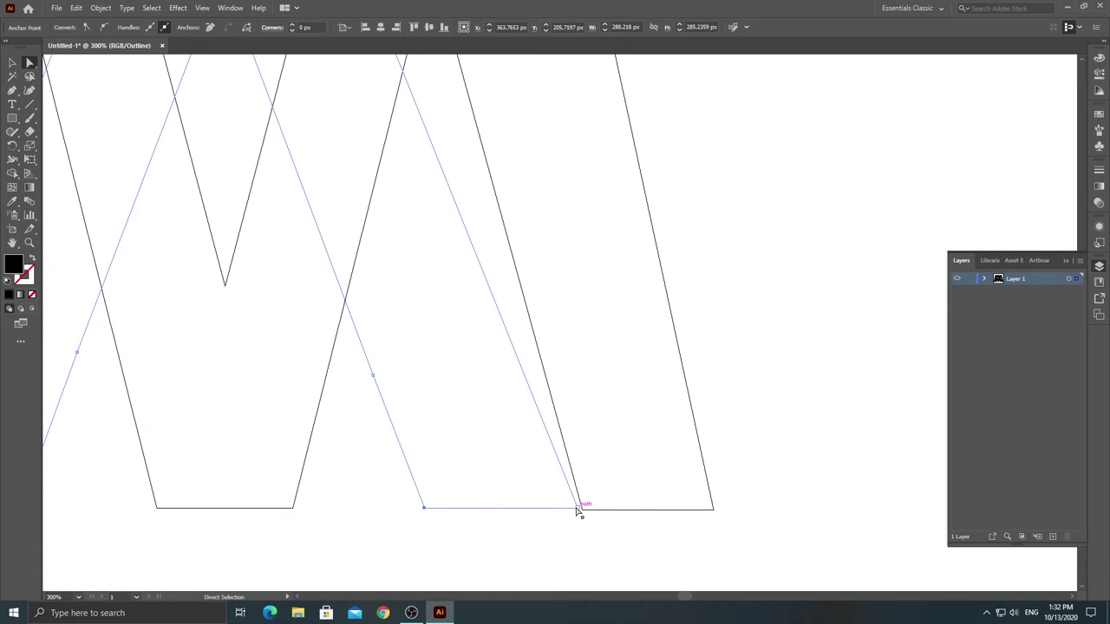
left_click(580, 511)
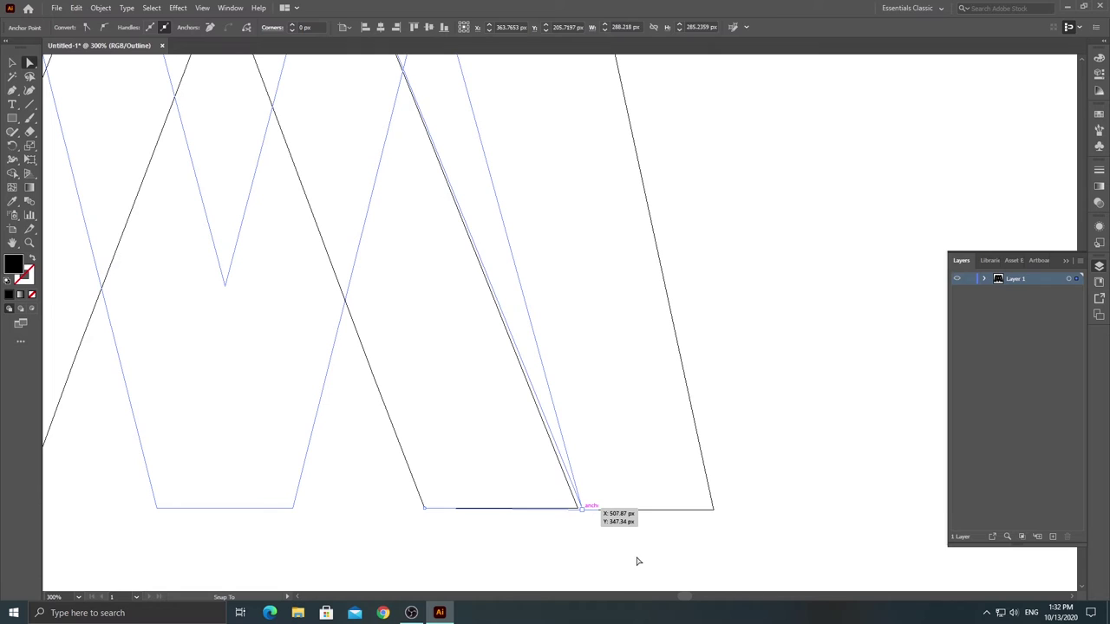
key("ctrl+z")
key("ctrl+z")
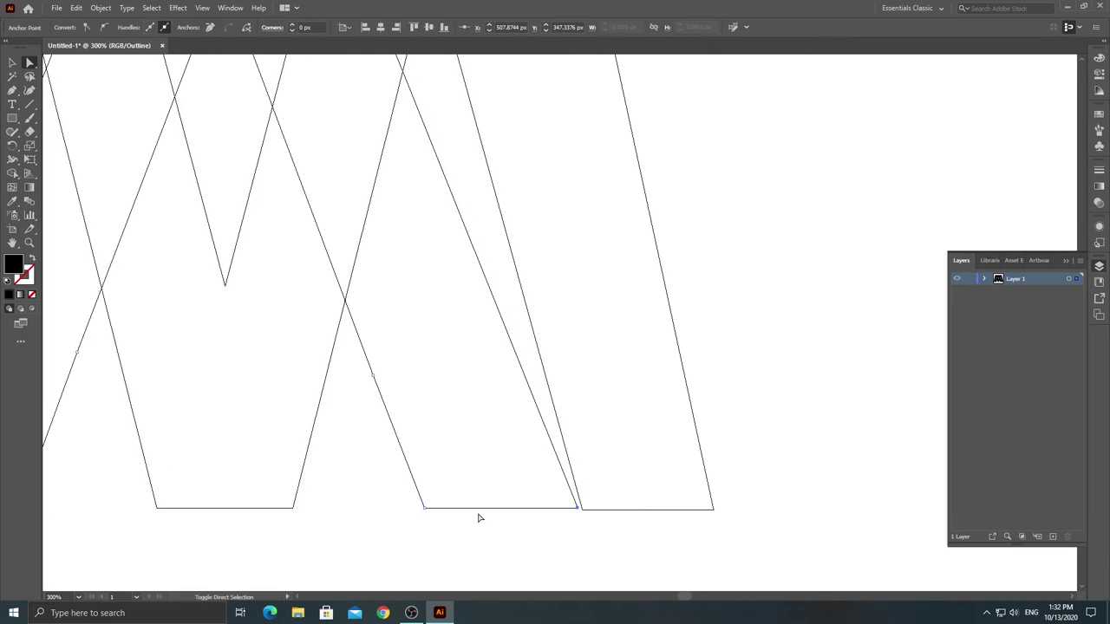
left_click(425, 507)
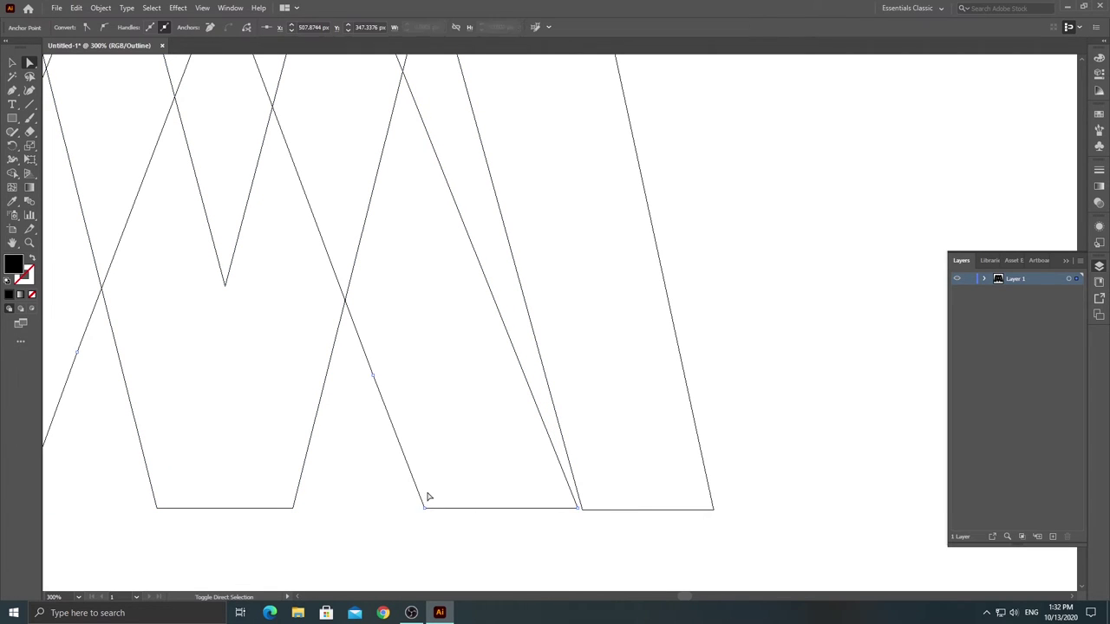
left_click(424, 508)
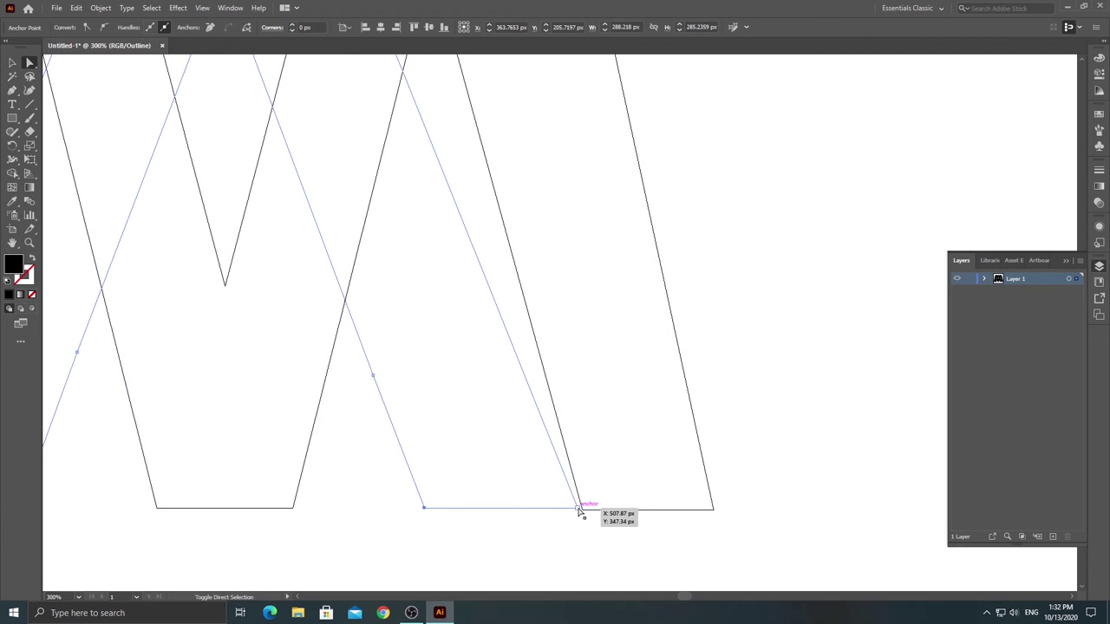
left_click_drag(577, 506, 582, 510)
left_click(679, 544)
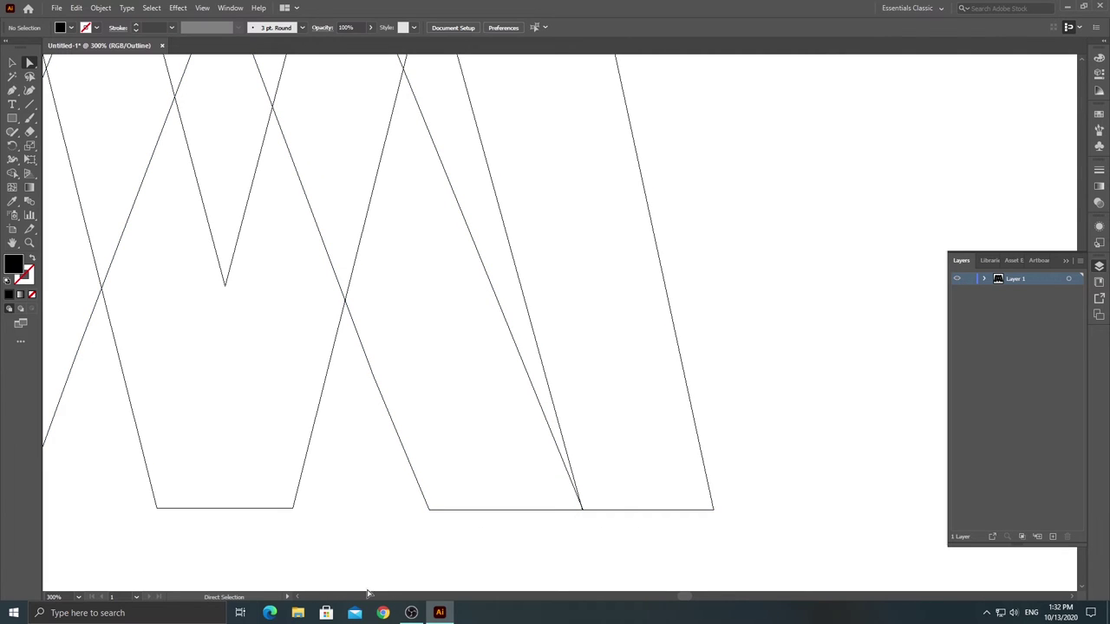
Step: Align the bottom-left segment's anchors, then zoom out and return to filled preview
scroll(681, 597, "left", 1)
scroll(681, 597, "left", 1)
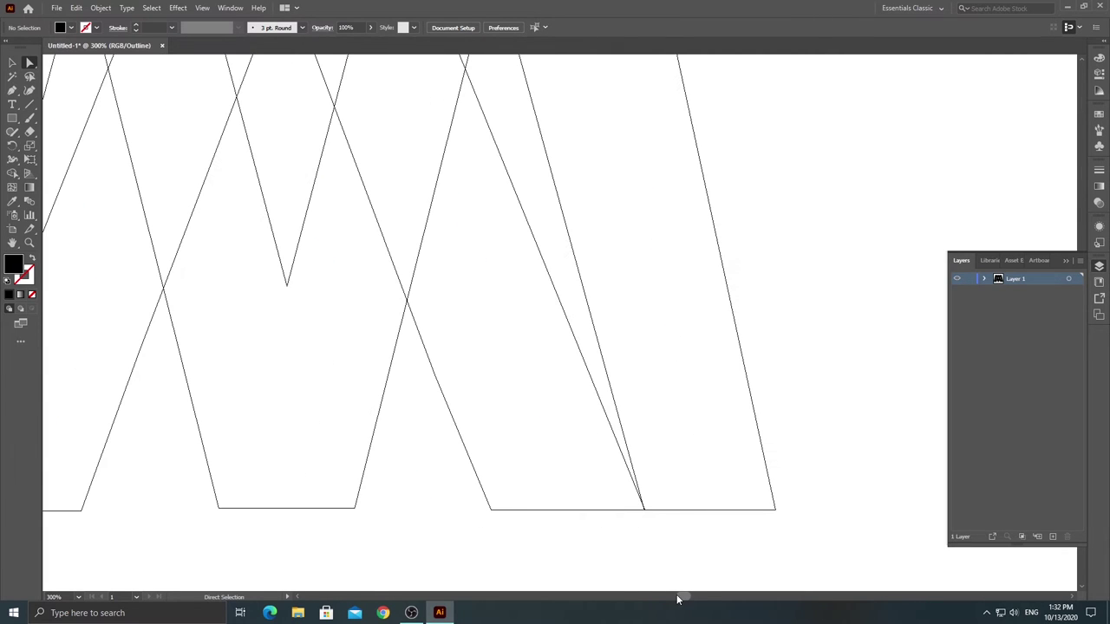
mouse_move(197, 500)
left_mouse_down()
mouse_move(364, 533)
mouse_move(354, 515)
left_mouse_up()
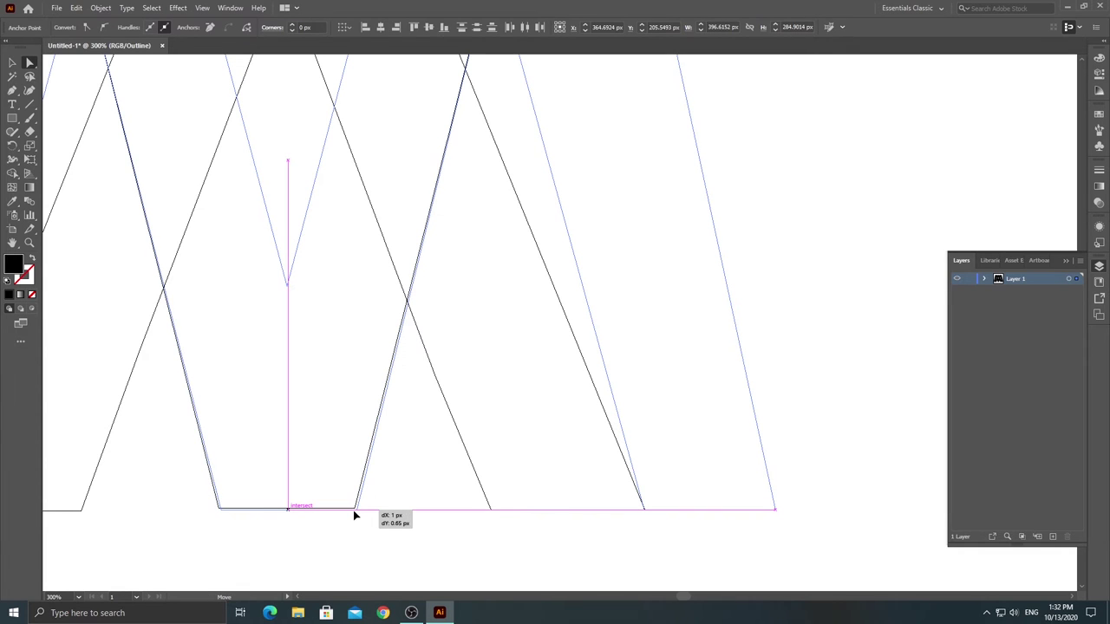
left_click(476, 548)
key("ctrl+minus")
key("ctrl+minus")
key("ctrl+minus")
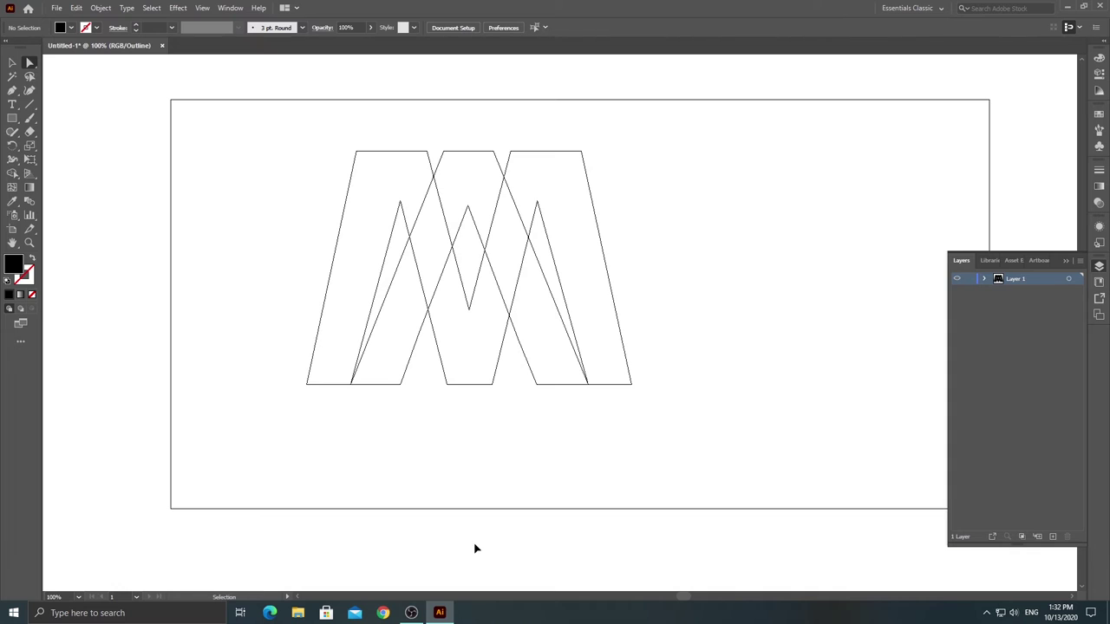
key("ctrl+y")
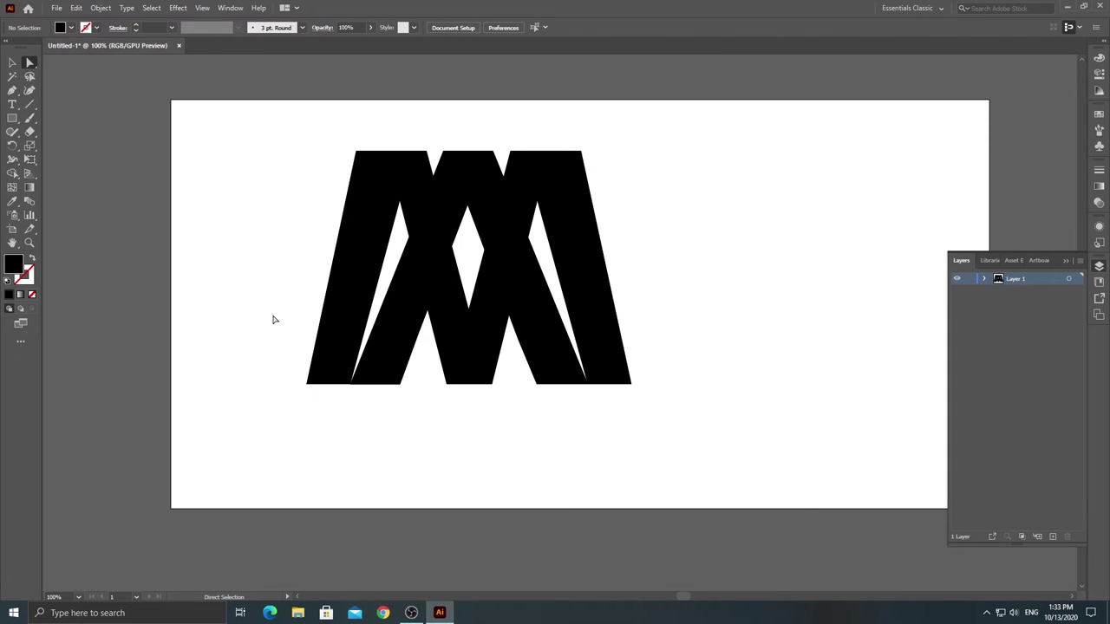
Step: Draw a wide black rectangle along the monogram's bottom, extending past both edges
left_click_drag(273, 118, 719, 456)
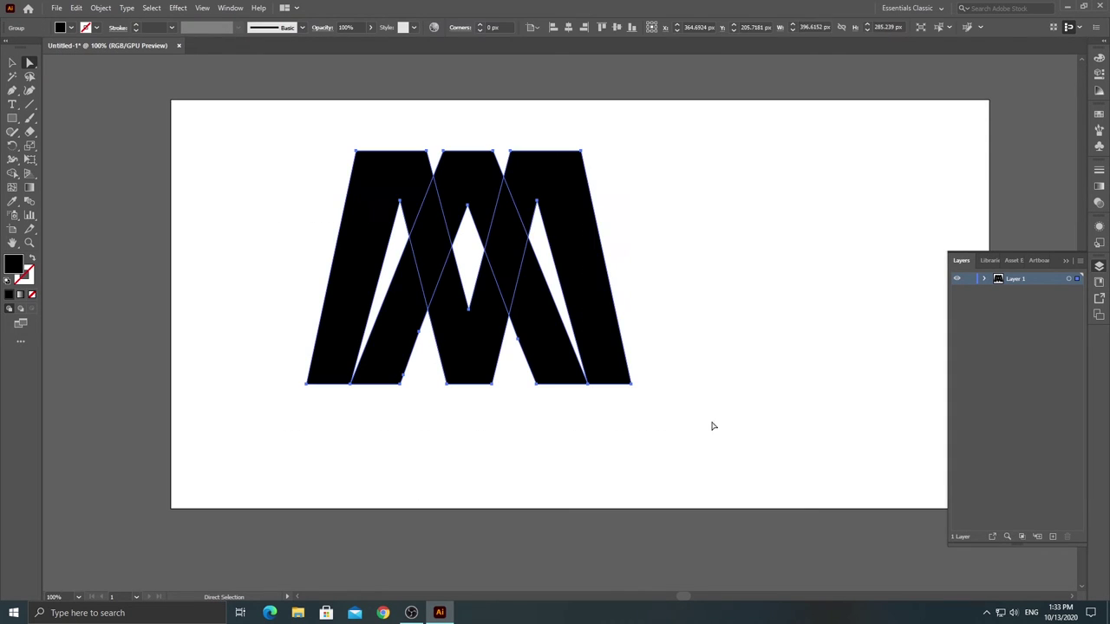
left_click_drag(12, 118, 38, 122)
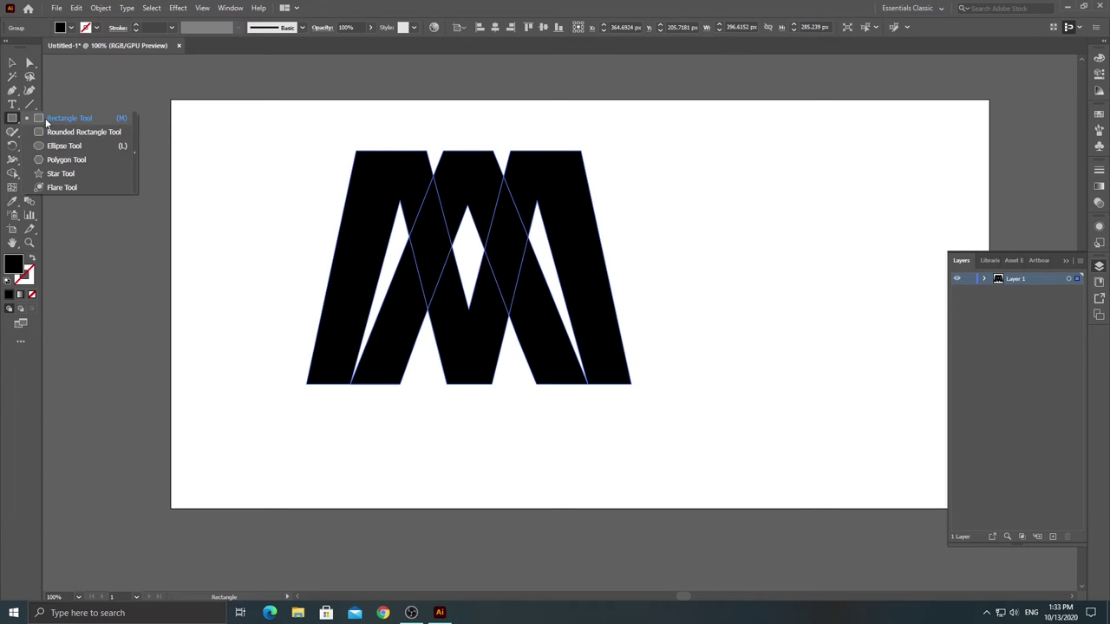
left_click(38, 119)
left_click_drag(290, 381, 559, 412)
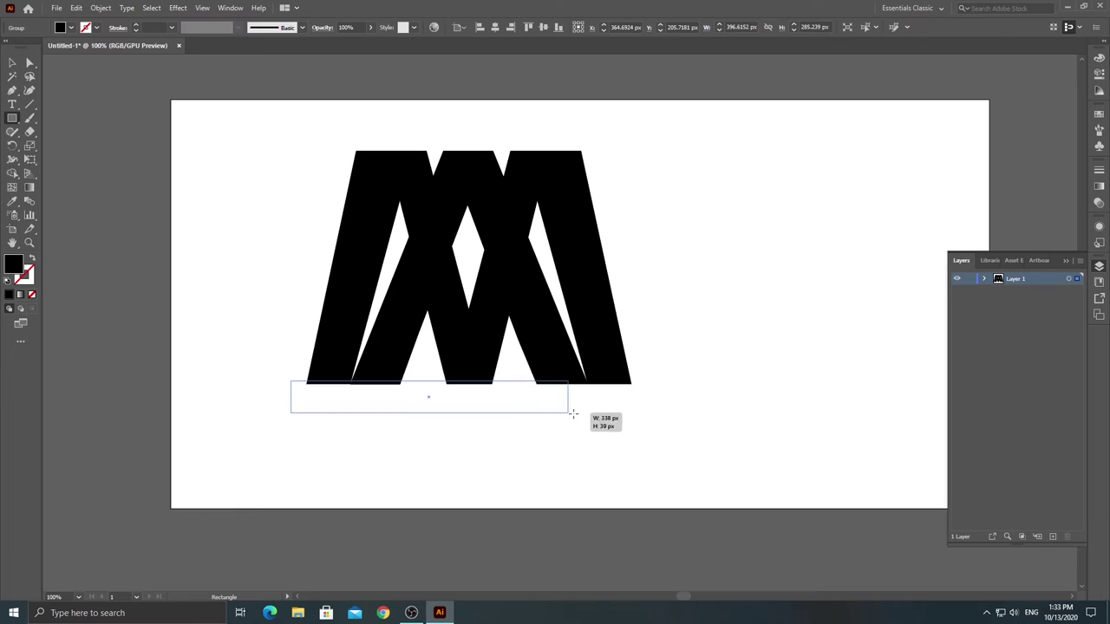
left_click_drag(559, 411, 639, 416)
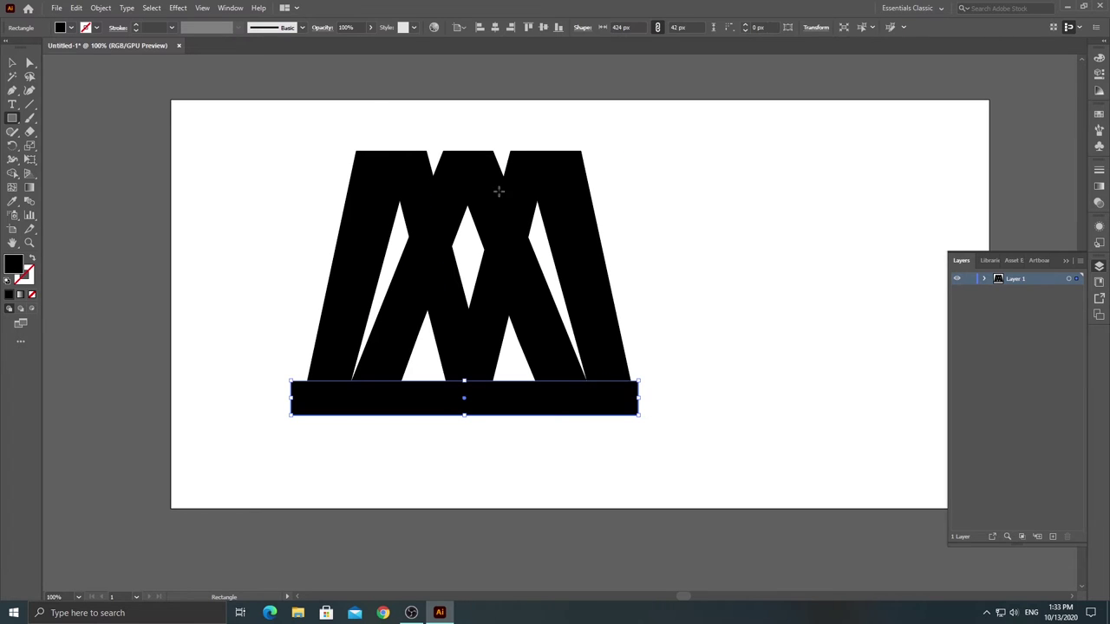
Step: Add a thin black bar across the monogram's top and select the monogram with the bottom bar
left_click_drag(338, 139, 588, 154)
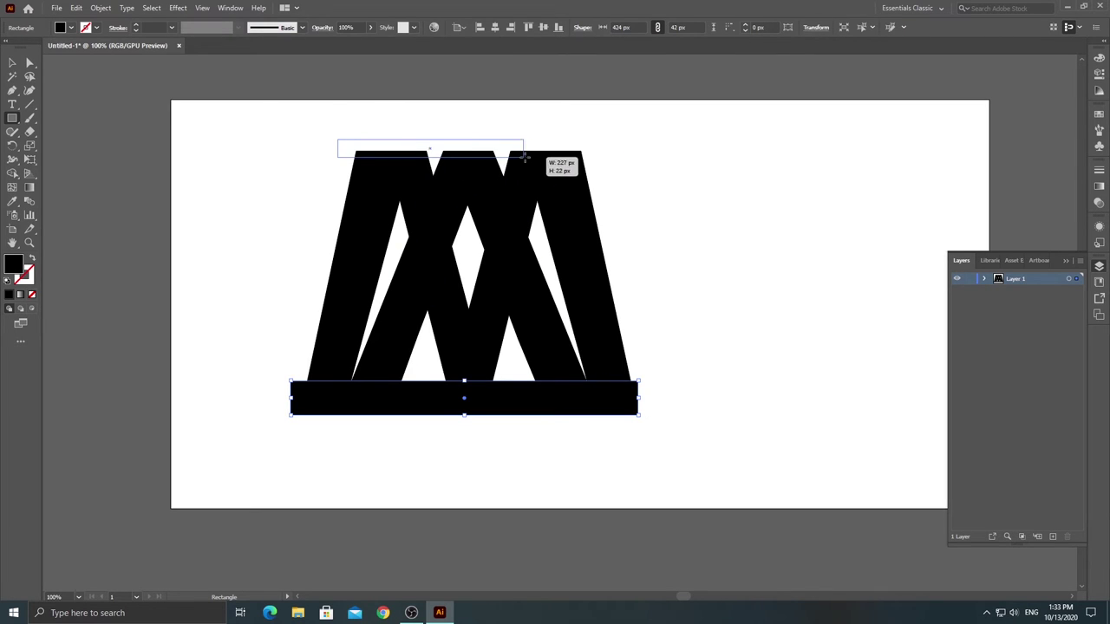
left_click_drag(589, 154, 593, 155)
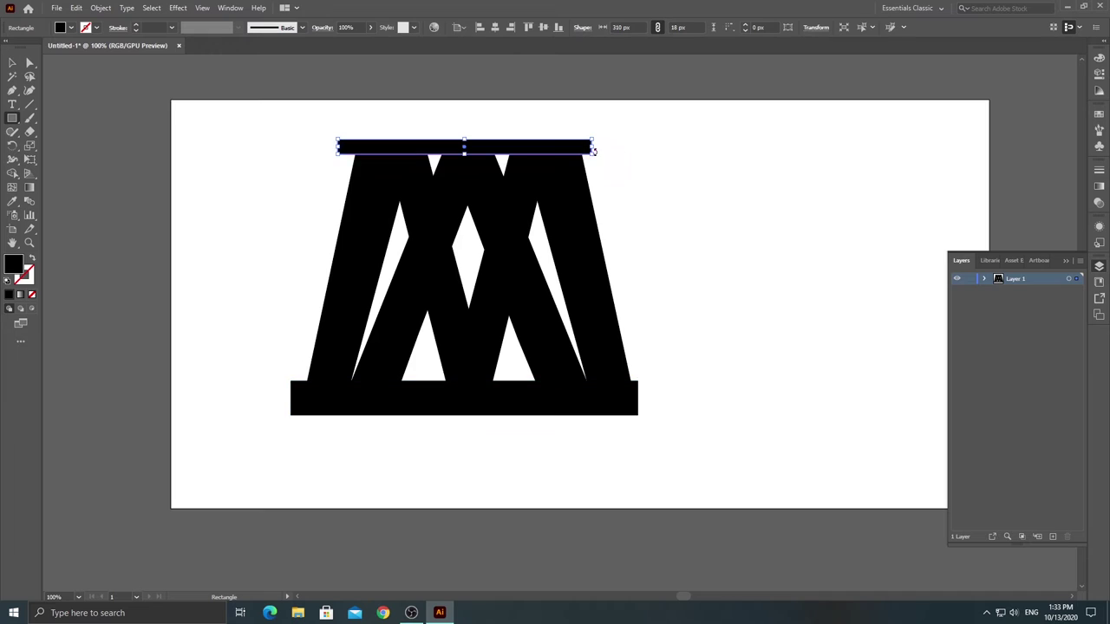
left_click(11, 62)
left_click_drag(202, 232, 674, 455)
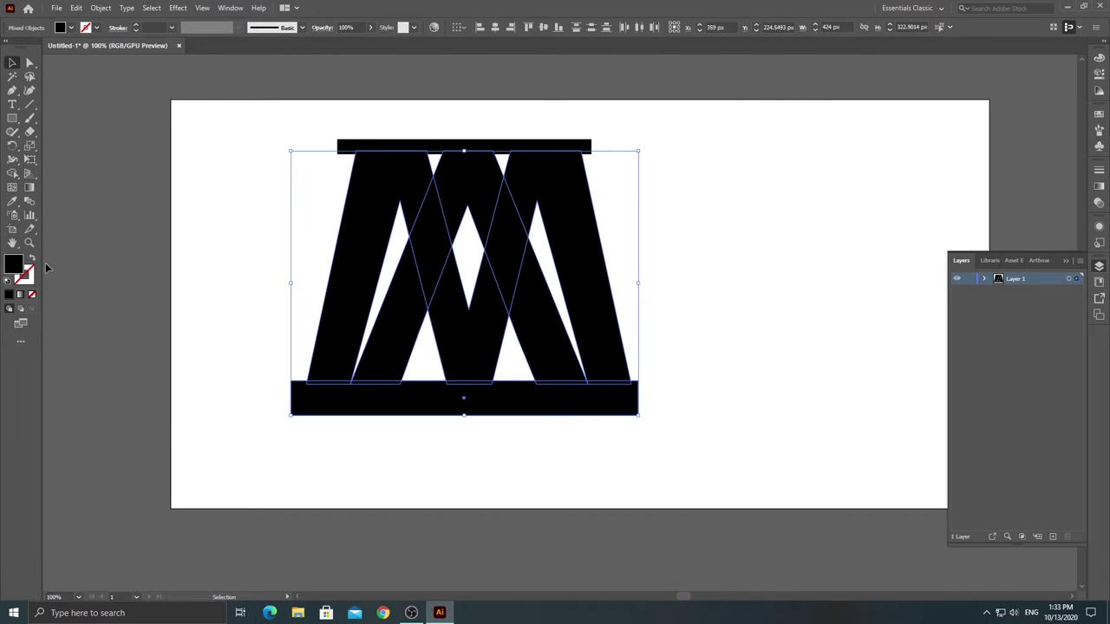
Step: Erase the bottom bar with Shape Builder and inspect the leftover bottom corner pieces
left_click(12, 173)
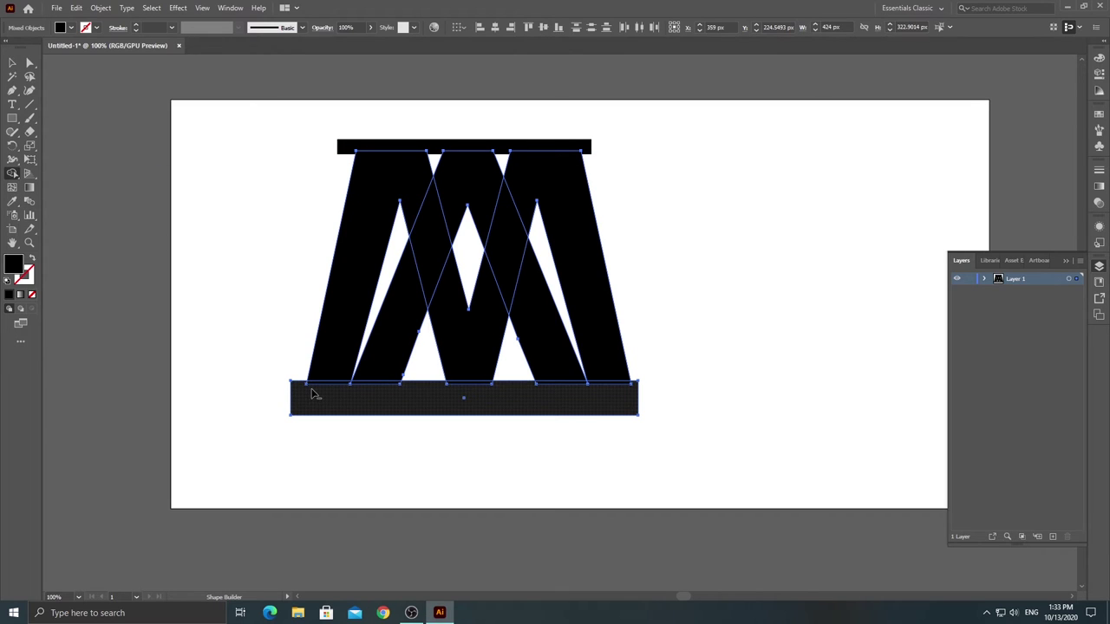
left_click_drag(315, 395, 636, 391)
key("a")
left_click(607, 405)
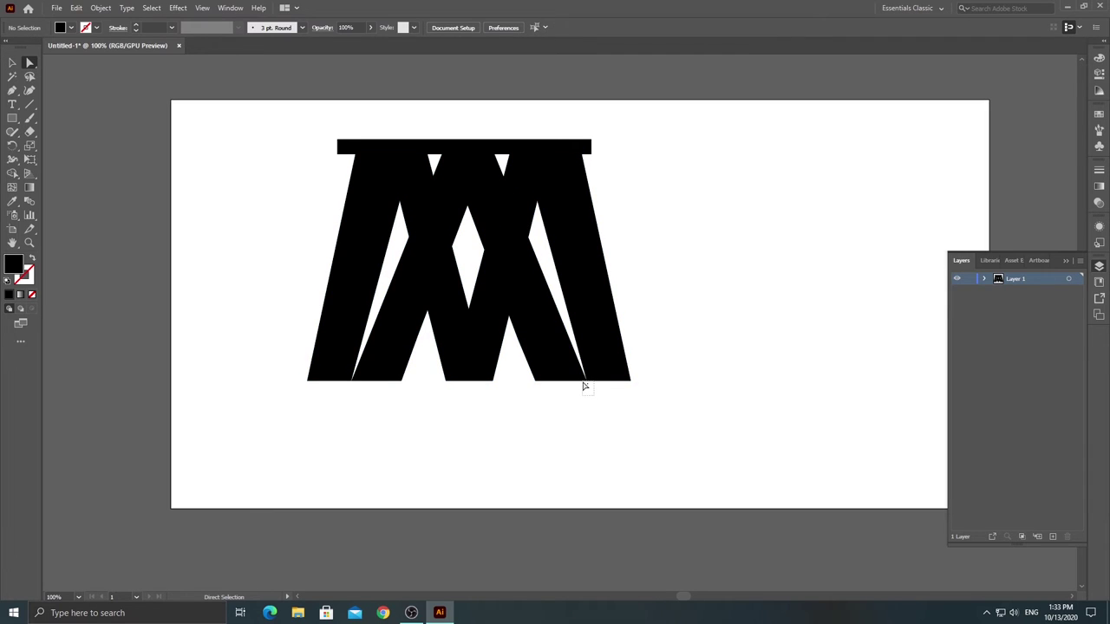
left_click(586, 382)
left_click(587, 382)
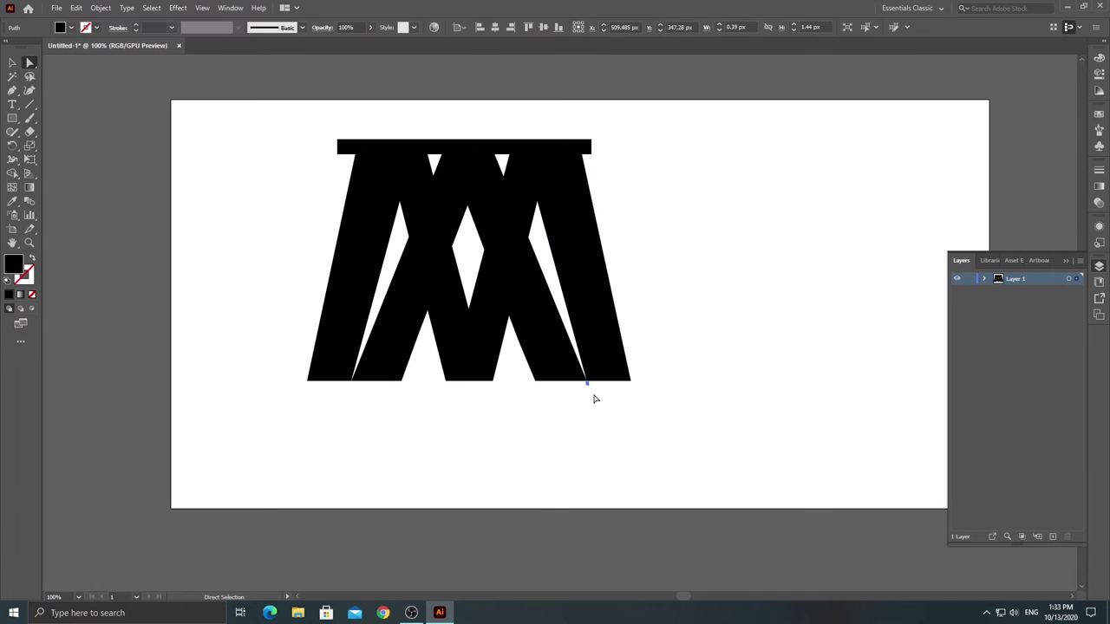
left_click(594, 397)
left_click(599, 401)
left_click(589, 386)
left_click(611, 404)
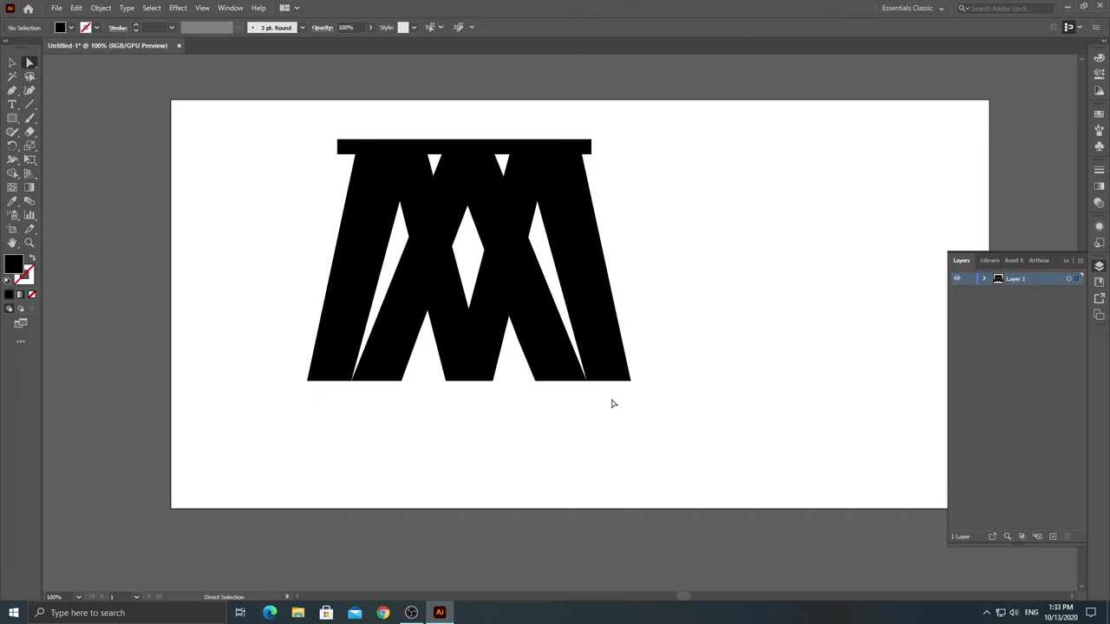
Step: Select the monogram top with the top bar and erase the bar with Shape Builder
left_click_drag(287, 115, 662, 243)
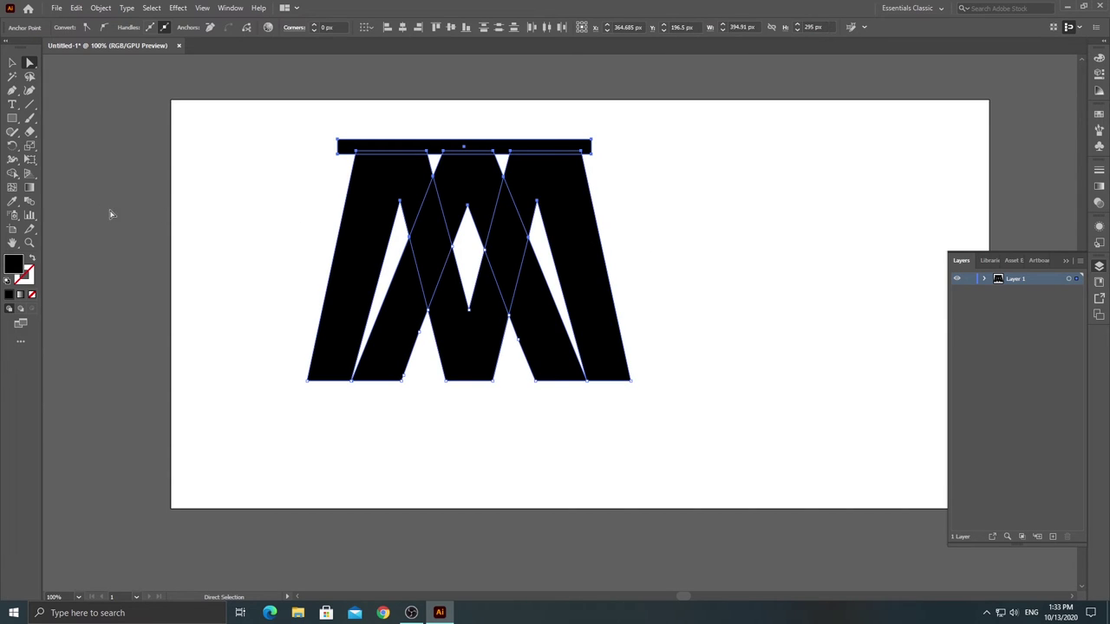
left_click(12, 174)
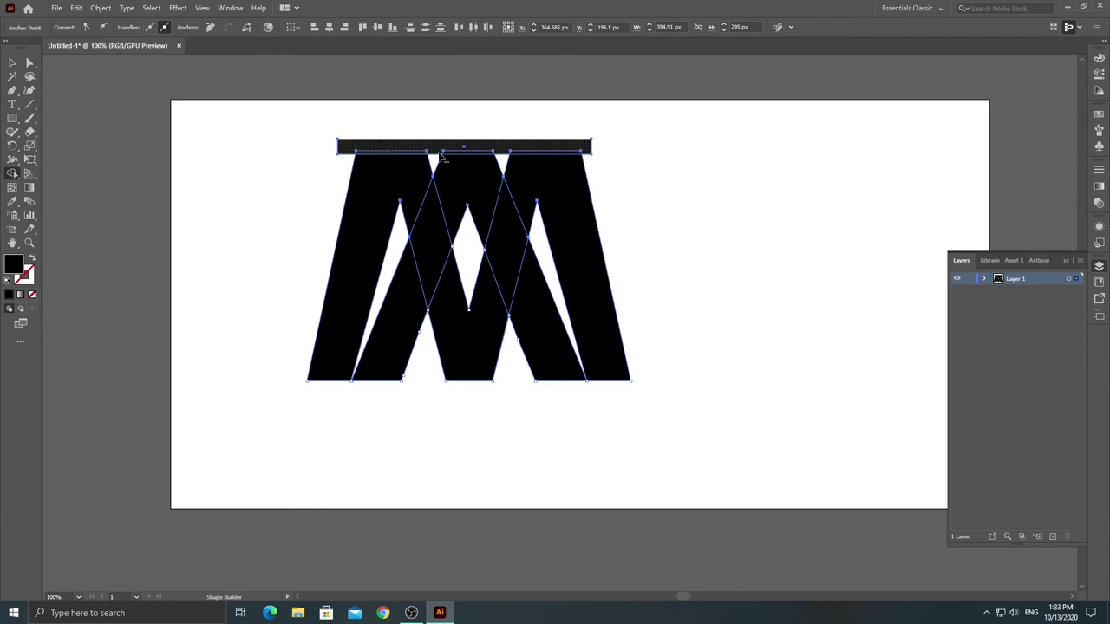
left_click(521, 156, "alt")
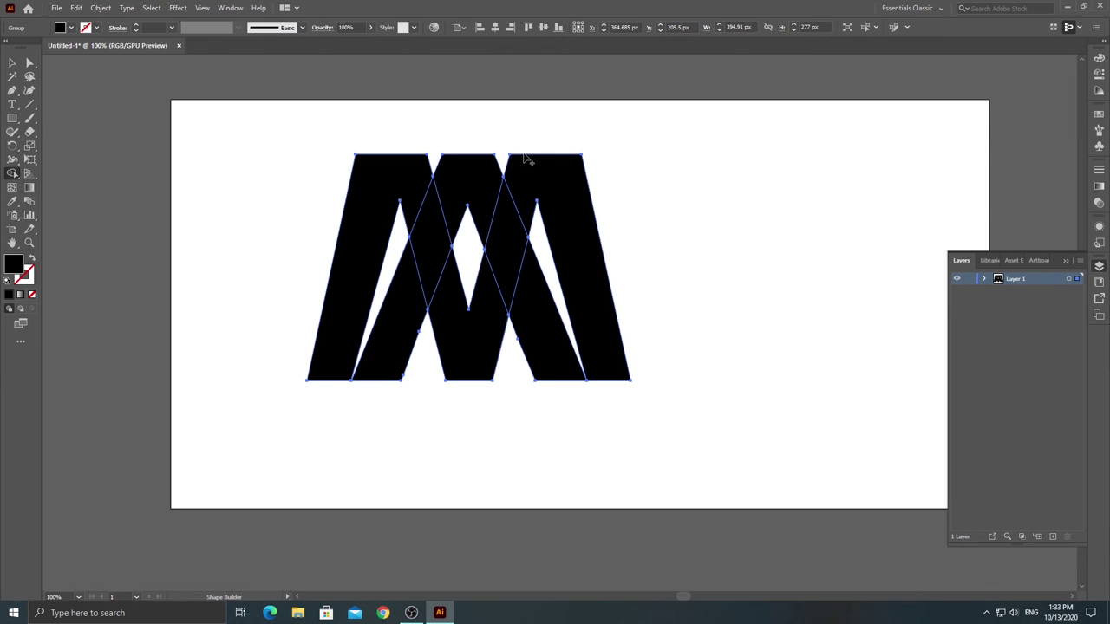
Step: Move the trimmed monogram to the artboard centre, about X 499.685 px, Y 250.5 px
key("v")
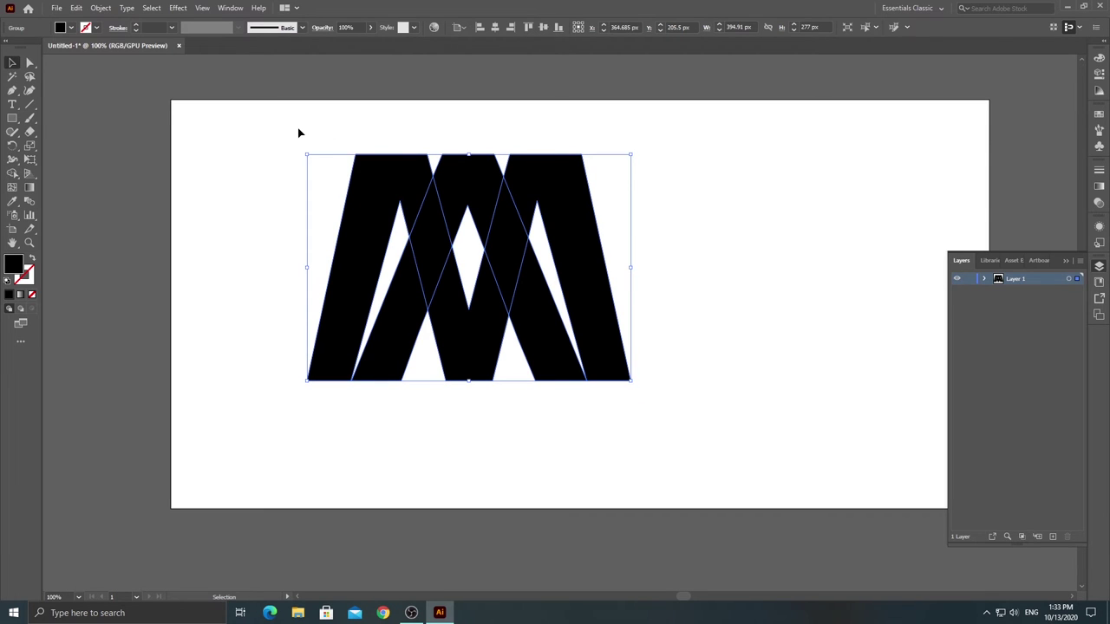
left_click_drag(268, 132, 764, 424)
left_click_drag(529, 182, 684, 228)
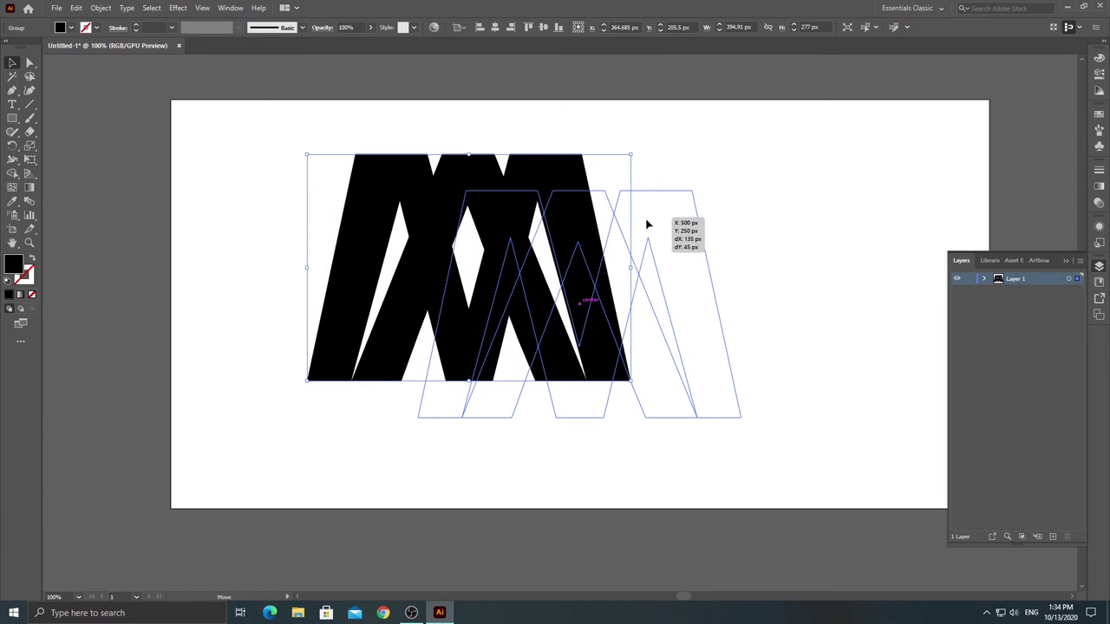
left_click_drag(683, 228, 642, 221)
left_click(802, 202)
left_click_drag(689, 594, 683, 596)
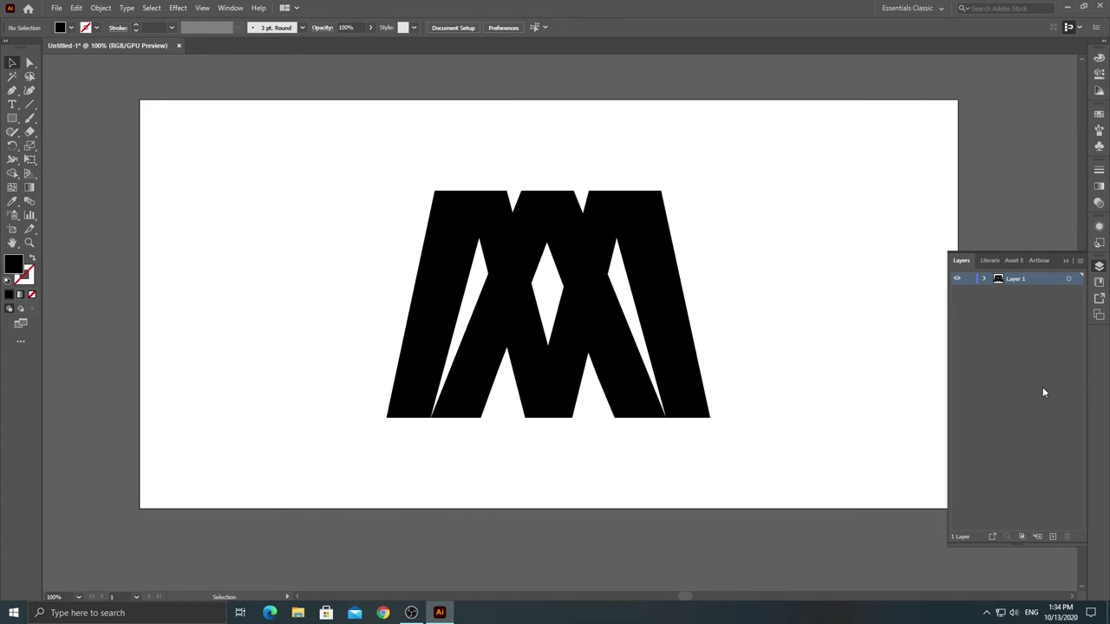
key("ctrl+z")
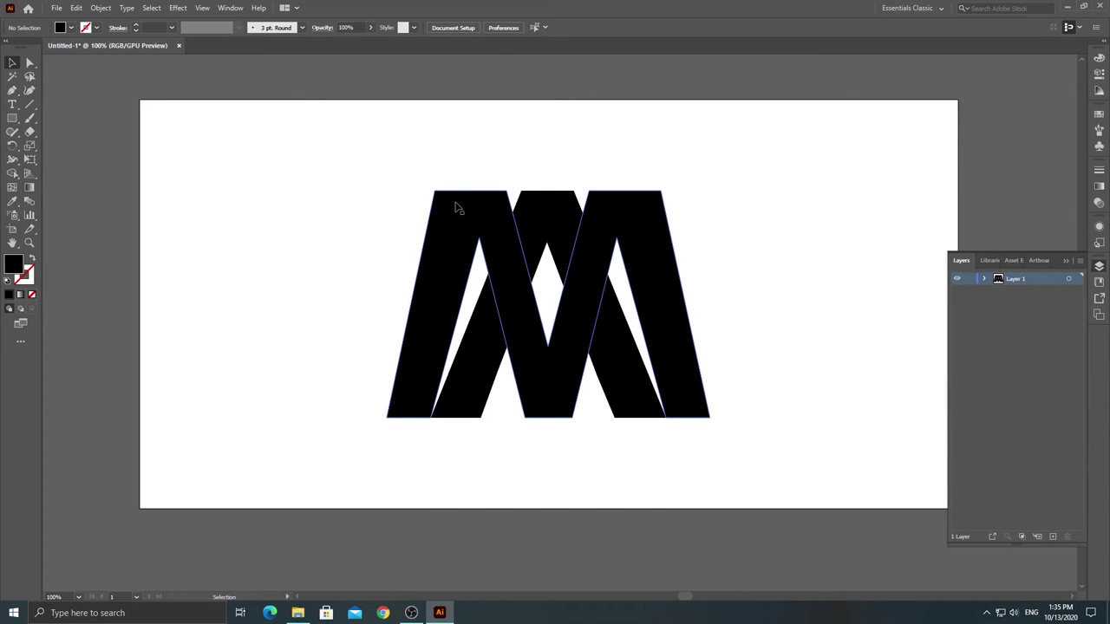
key("ctrl+shift+z")
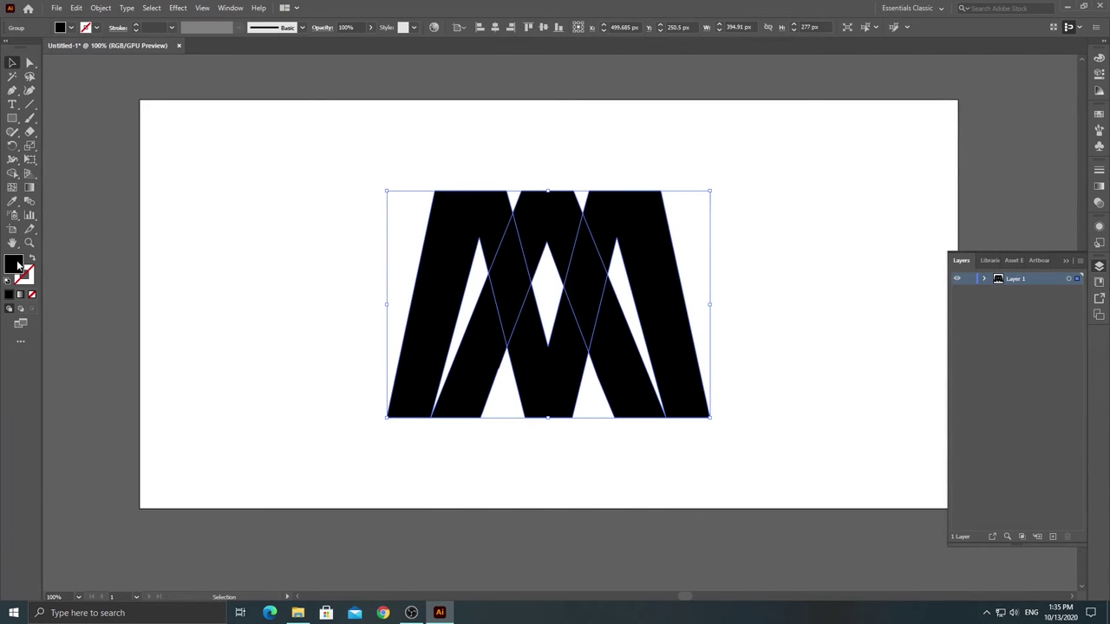
Step: Fill the monogram navy with hex 0A2142
double_click(17, 264)
left_click_drag(289, 297, 286, 280)
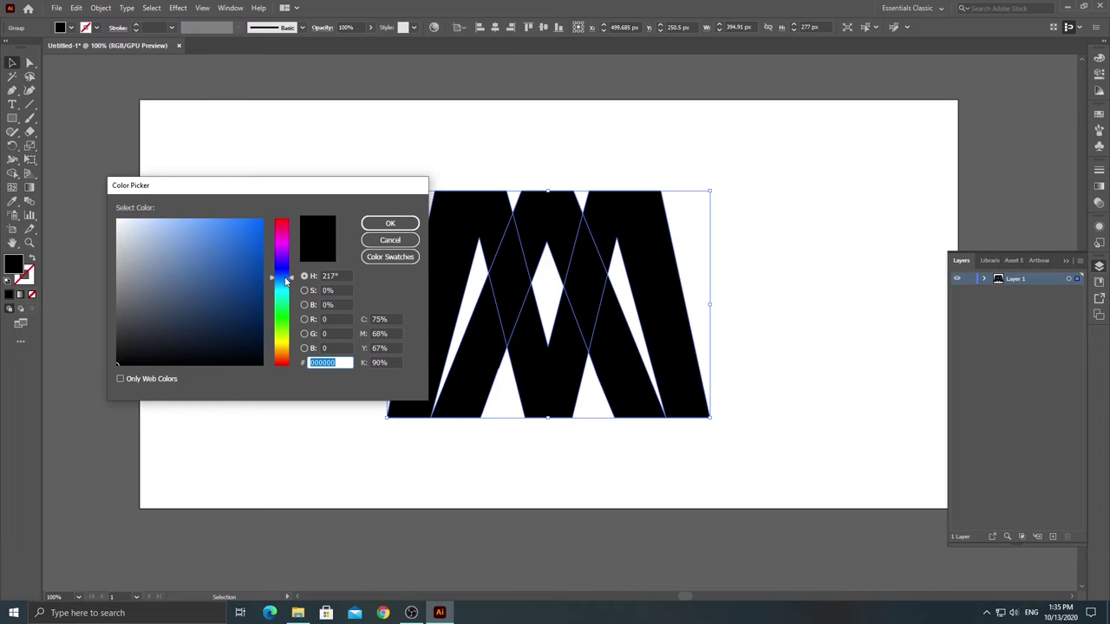
type("0A2142")
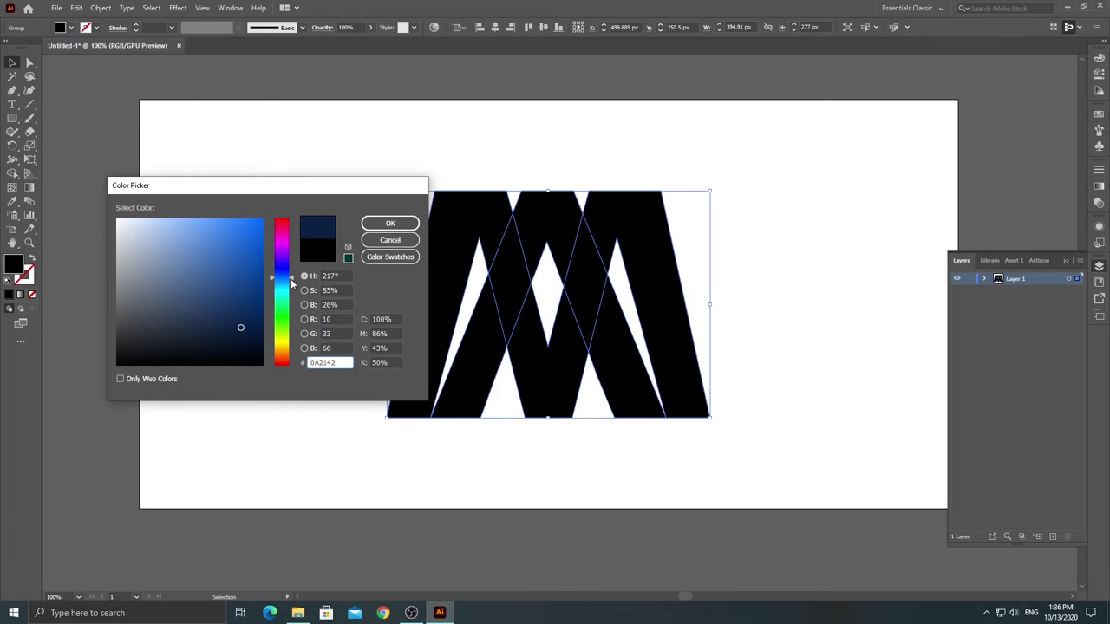
left_click_drag(292, 282, 293, 278)
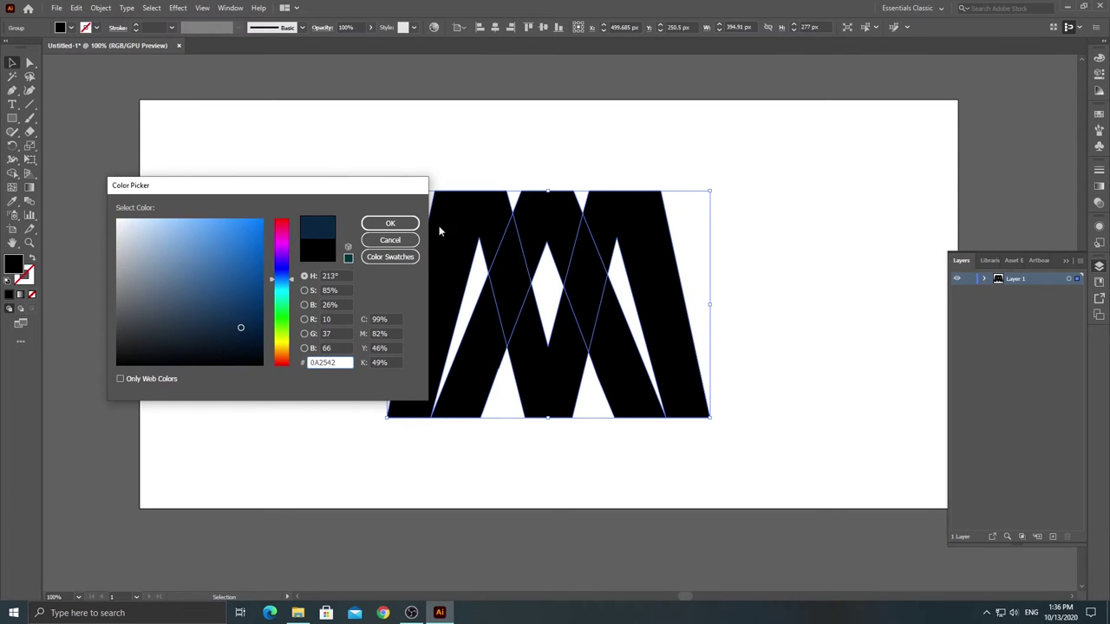
left_click(390, 223)
left_click(334, 146)
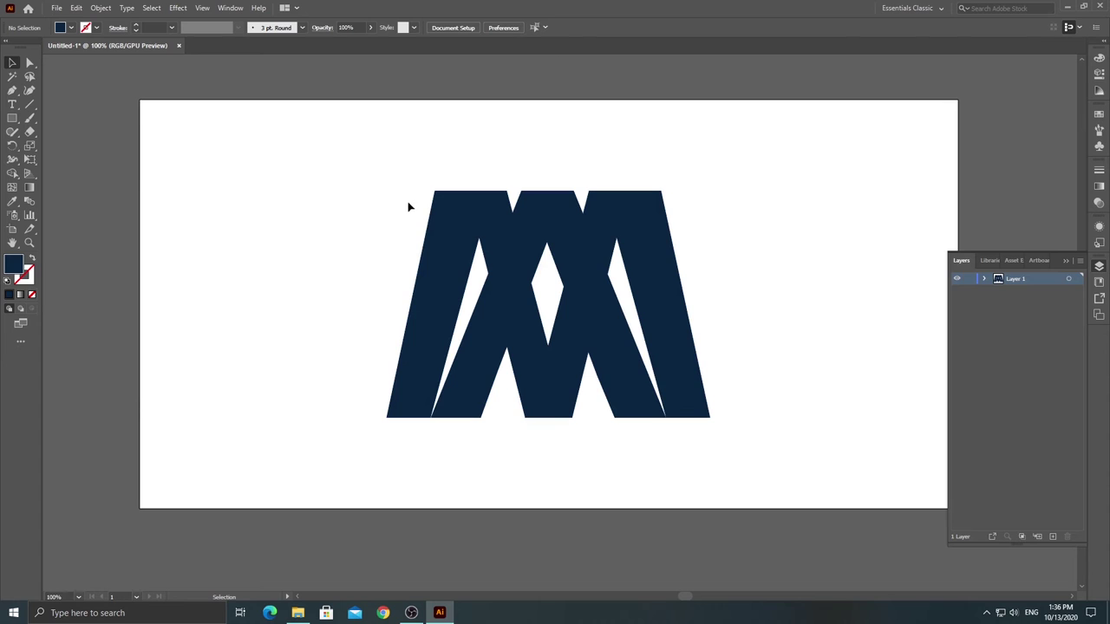
Step: Recolour the middle crossing strokes dark grey #4E4F4F using Direct Selection
left_click(29, 62)
left_click(538, 199)
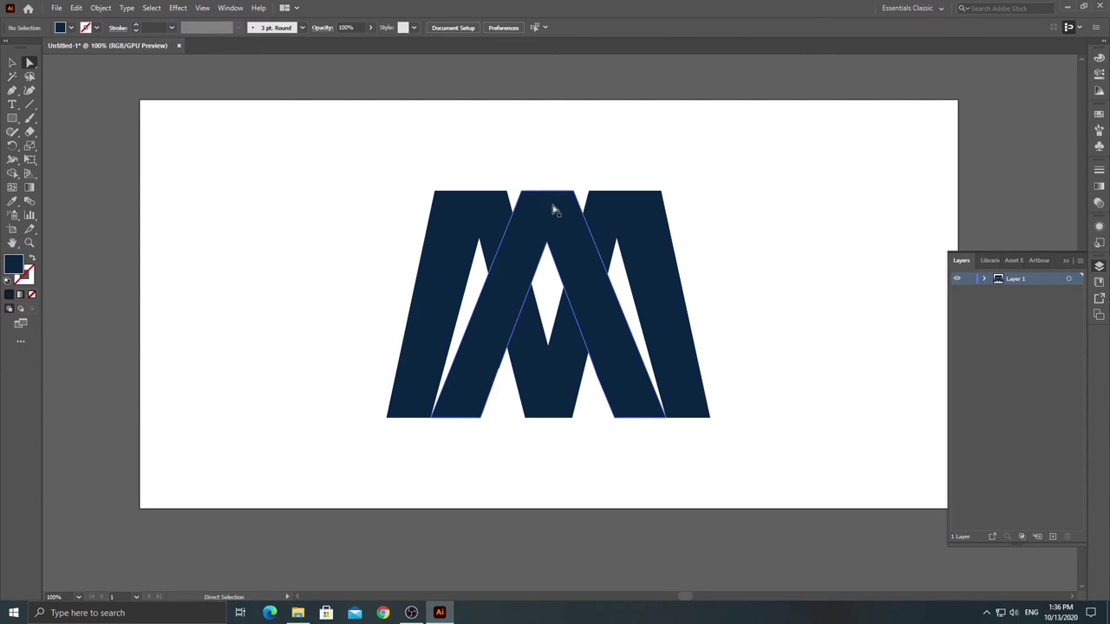
double_click(17, 266)
type("4E4F4F")
left_click(390, 223)
left_click(325, 152)
Step: Confirm the navy fill on the outer M shape, then select the whole monogram
left_click(471, 227)
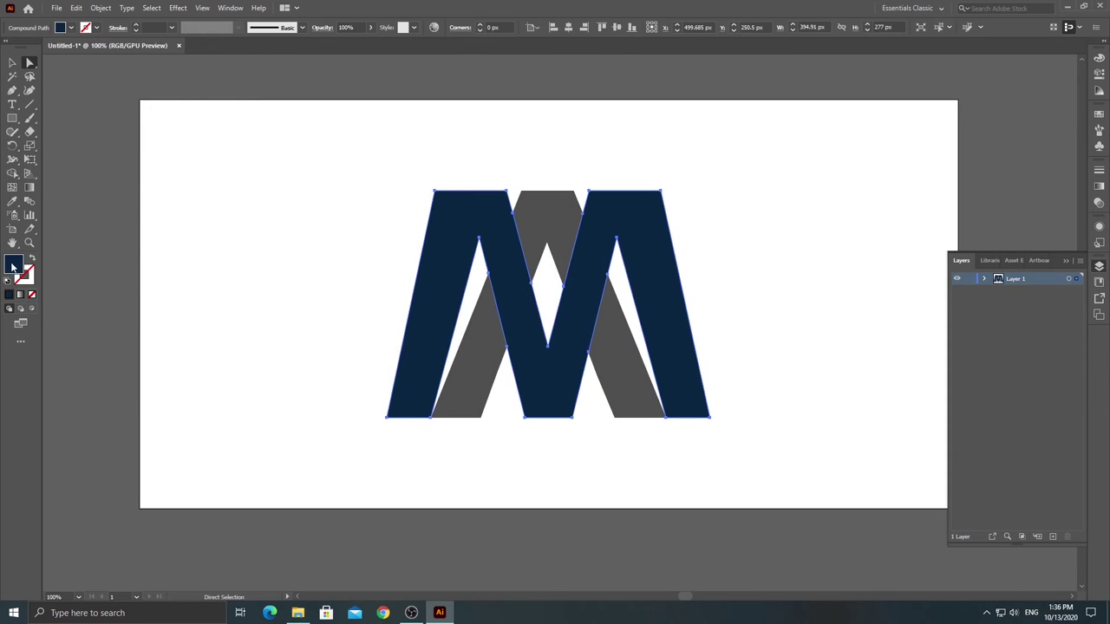
double_click(15, 266)
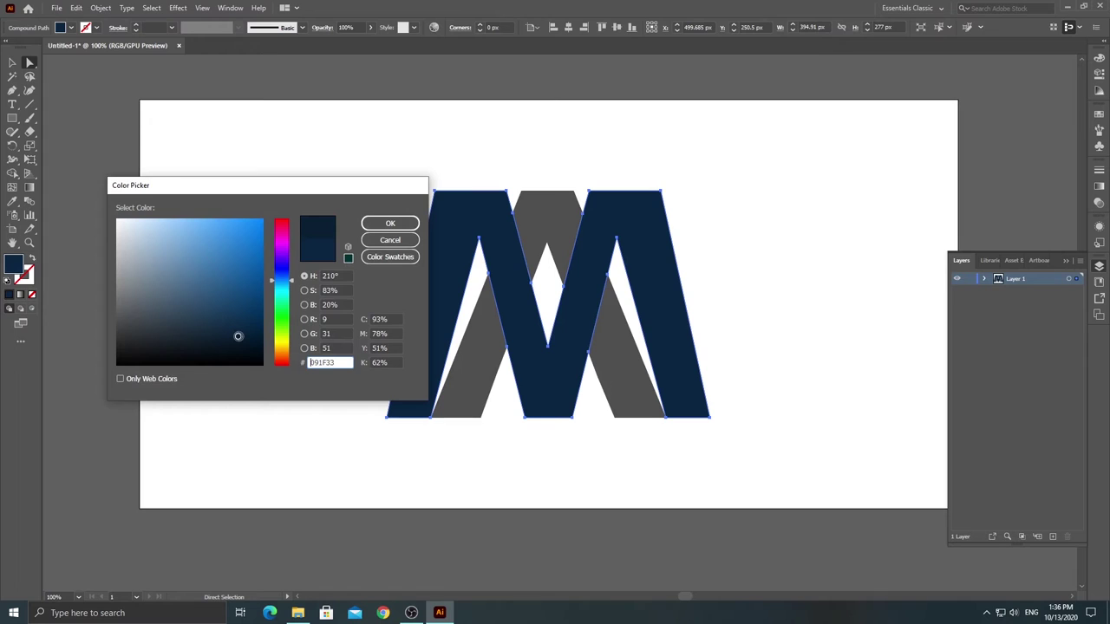
left_click(386, 224)
left_click(309, 173)
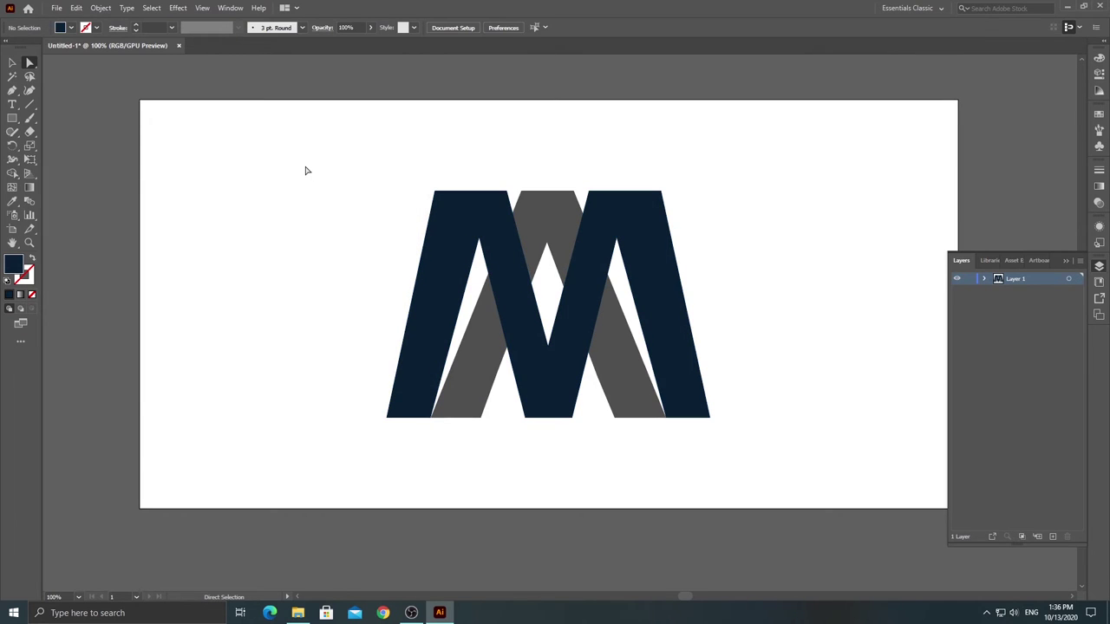
left_click_drag(304, 154, 744, 477)
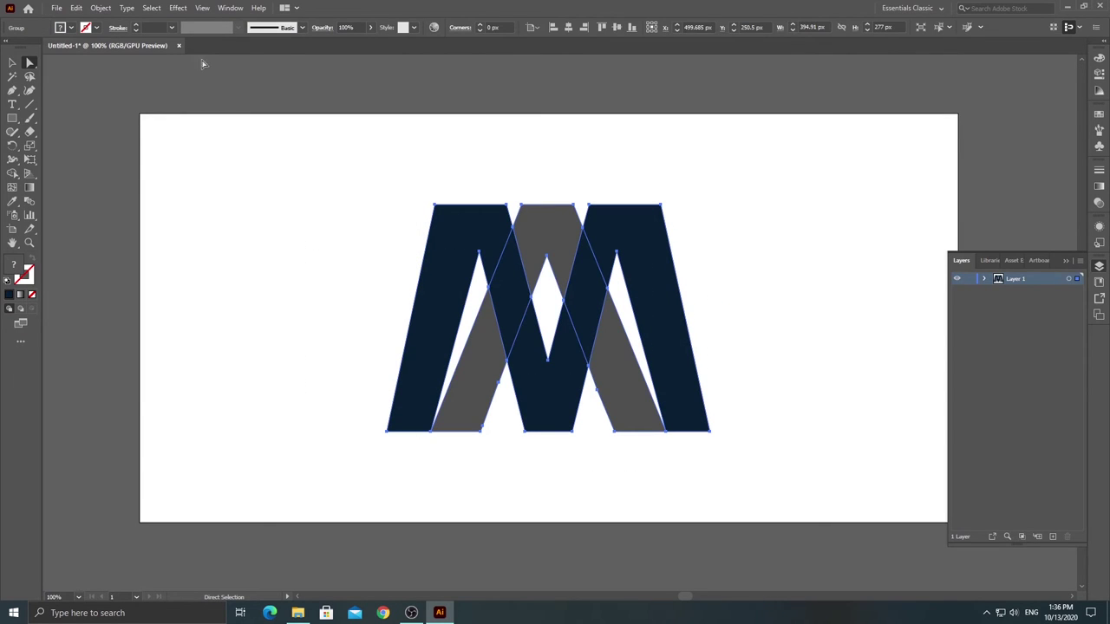
Step: Apply a 3D Extrude & Bevel with a custom tilted rotation and 30 pt extrude depth
left_click(178, 8)
mouse_move(234, 74)
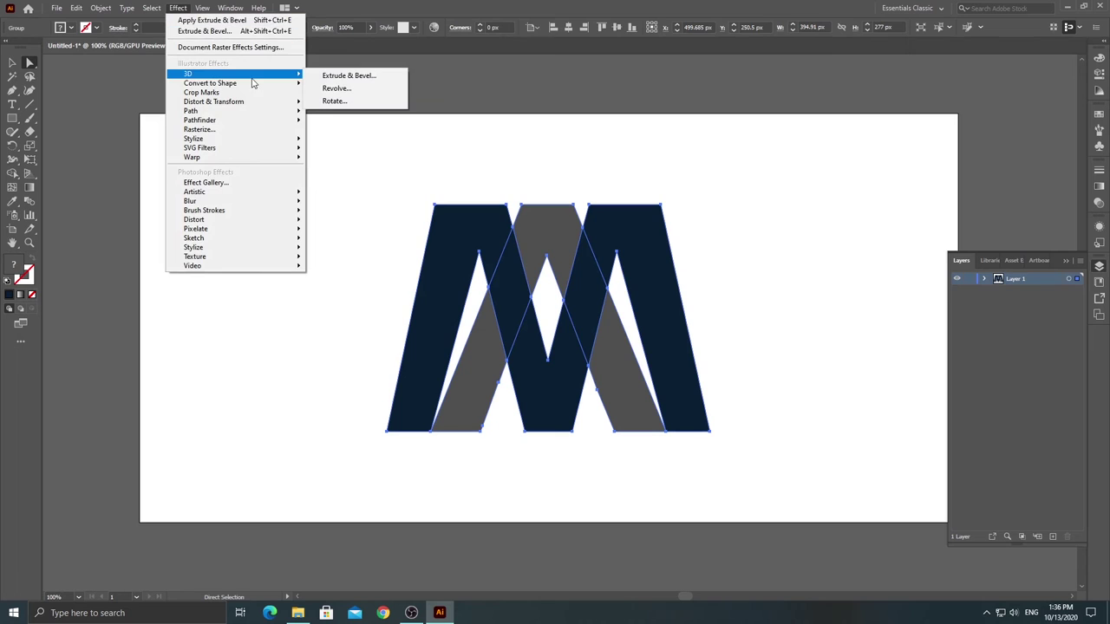
left_click(325, 76)
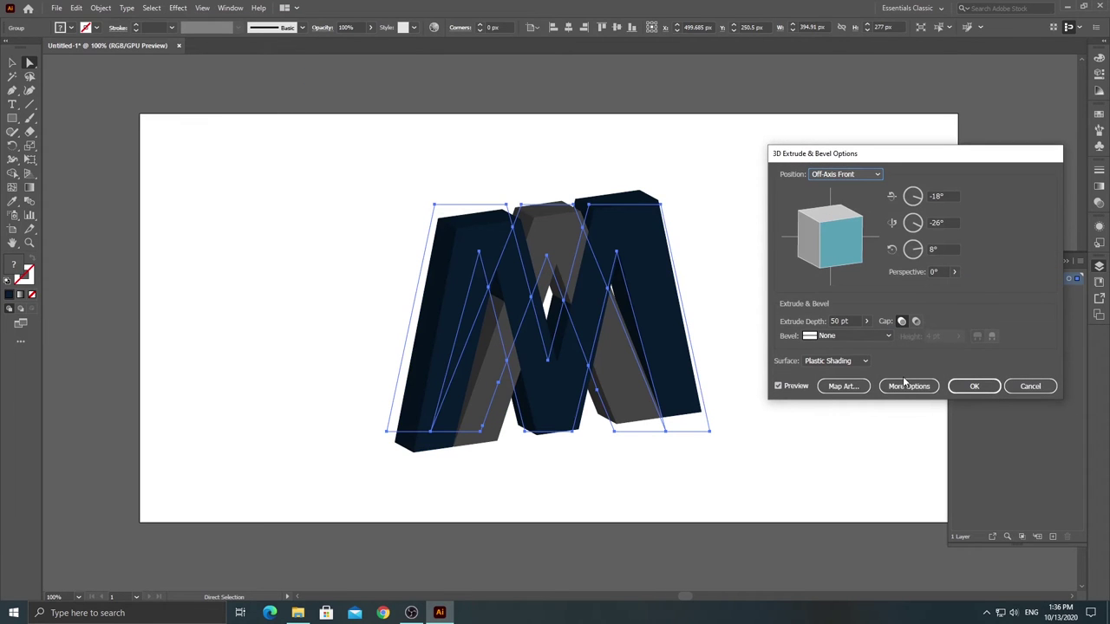
left_click_drag(840, 239, 842, 233)
left_click_drag(860, 321, 839, 322)
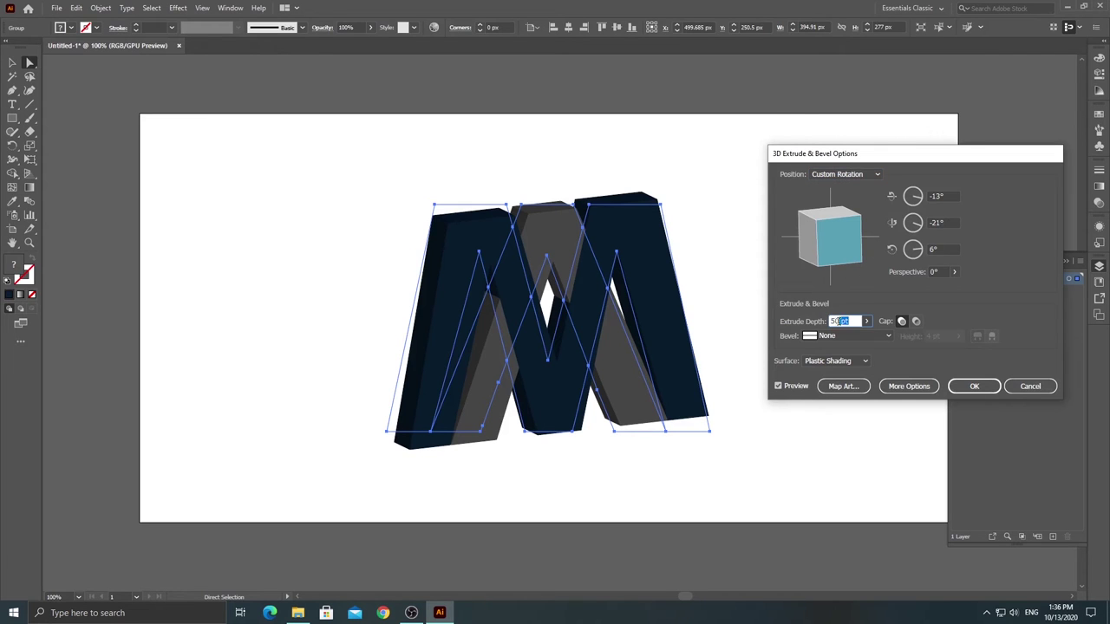
type("30")
left_click_drag(841, 240, 841, 239)
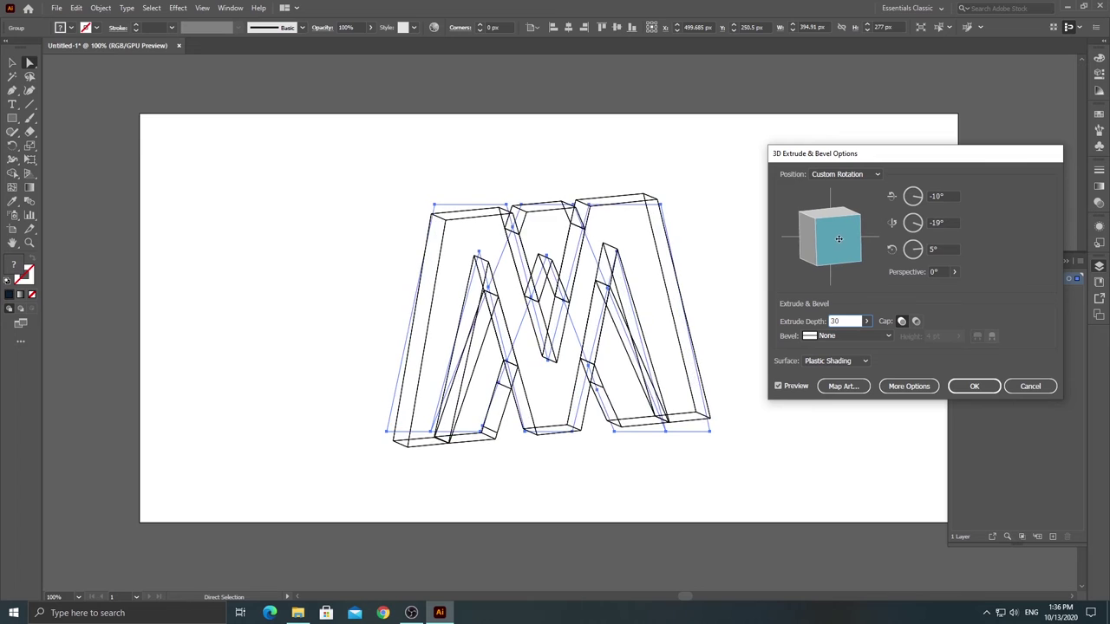
left_click_drag(841, 241, 843, 236)
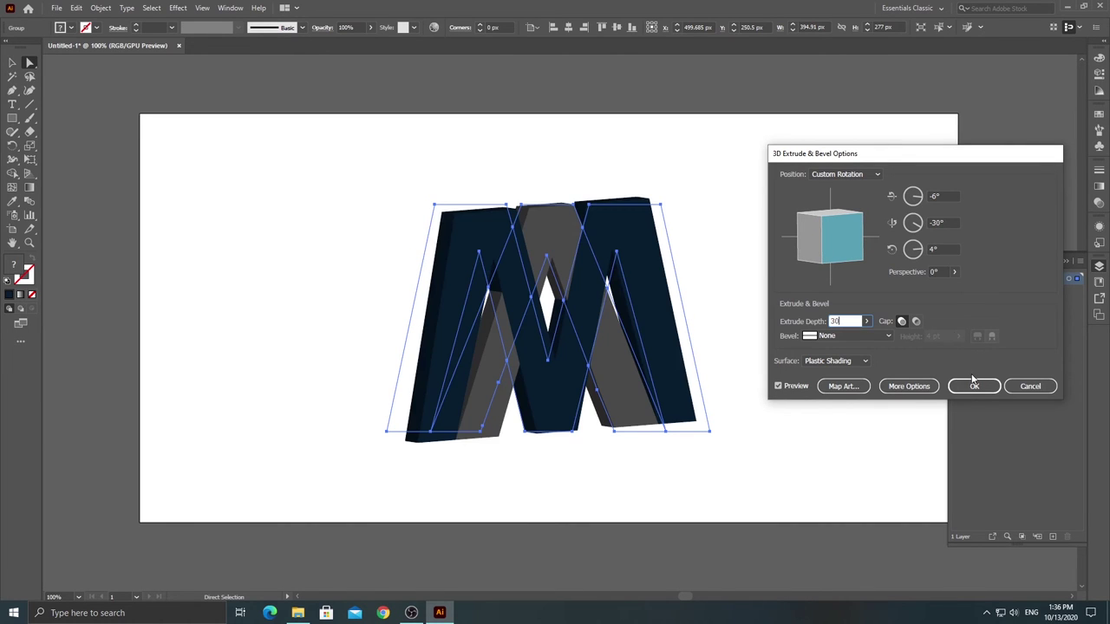
left_click(975, 385)
left_click(800, 204)
left_click(1066, 262)
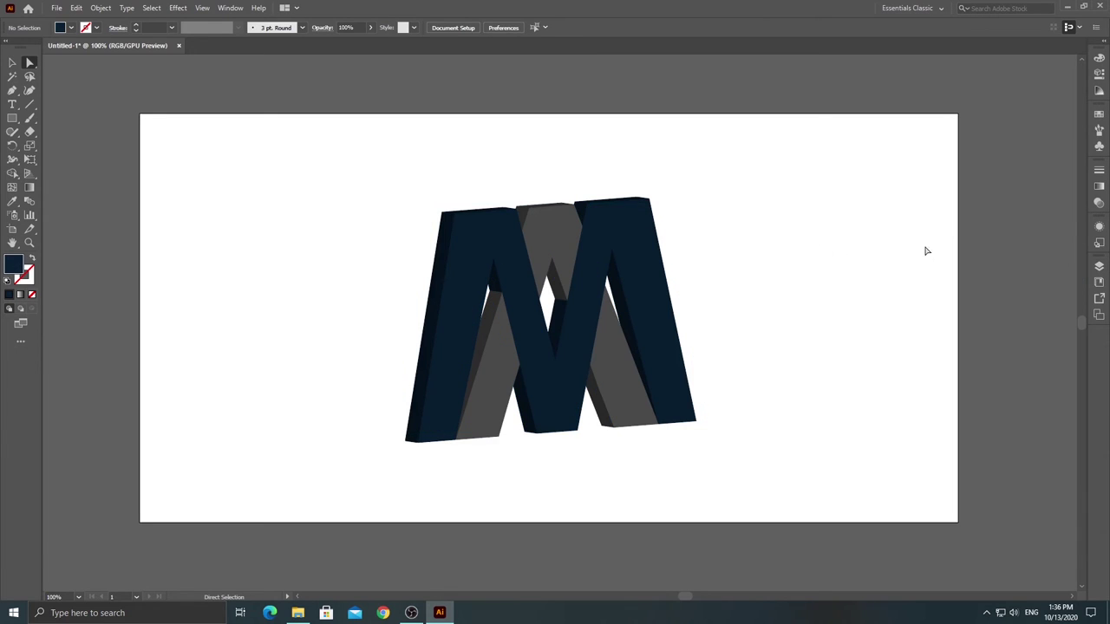
Step: Draw a rectangle over the whole 1000 × 500 px artboard and fill it light blue #6CC0FF
left_click(13, 118)
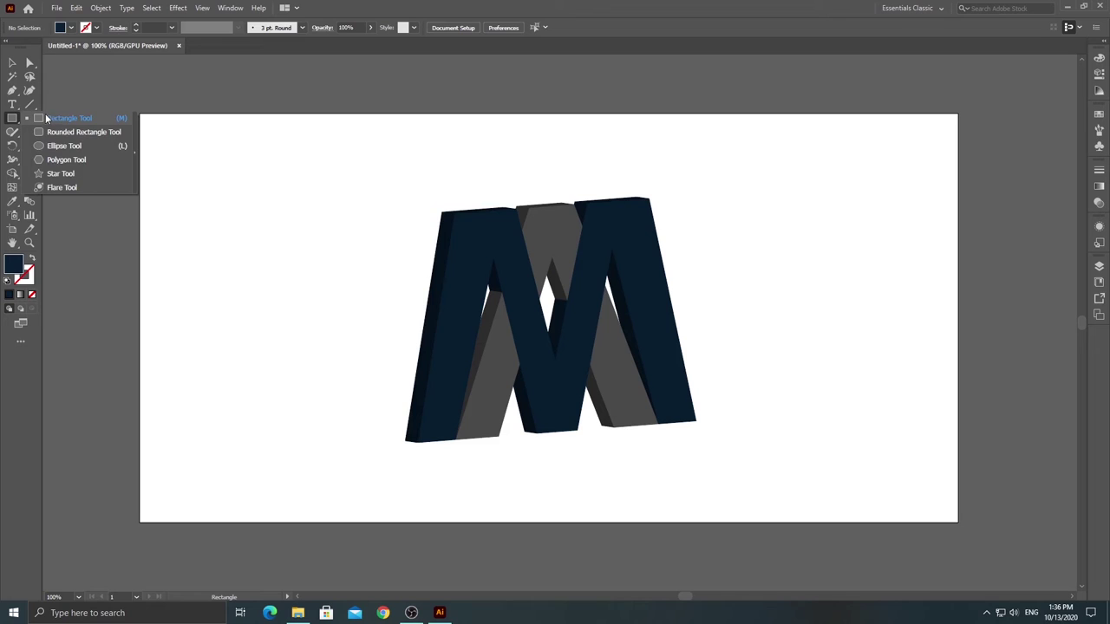
left_click(46, 118)
mouse_move(140, 114)
left_mouse_down()
mouse_move(462, 261)
mouse_move(959, 523)
left_mouse_up()
left_click(12, 62)
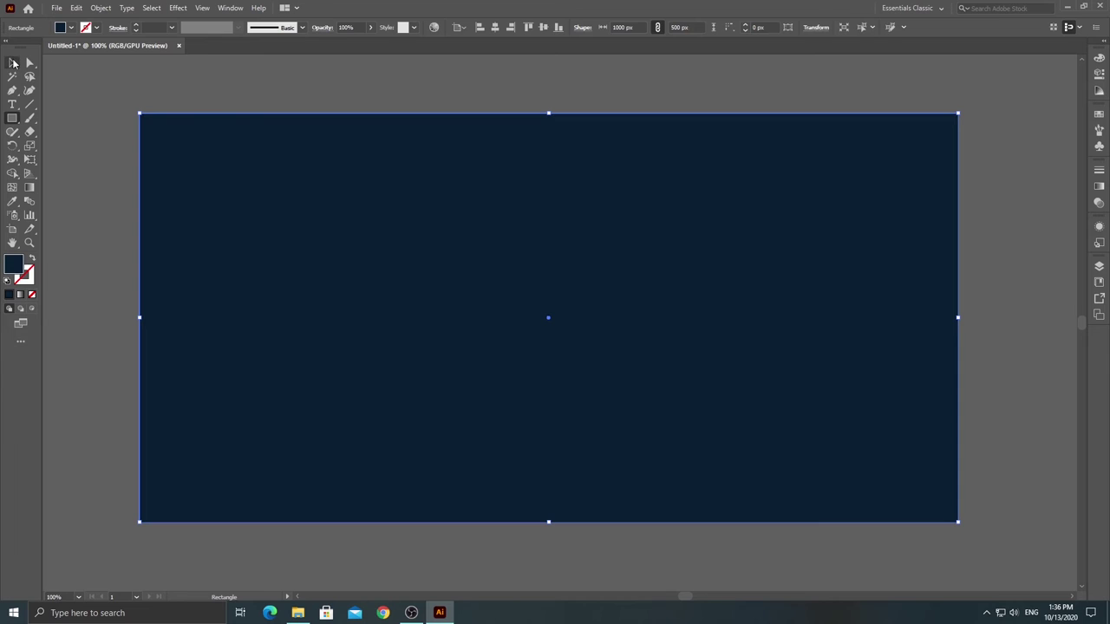
double_click(13, 265)
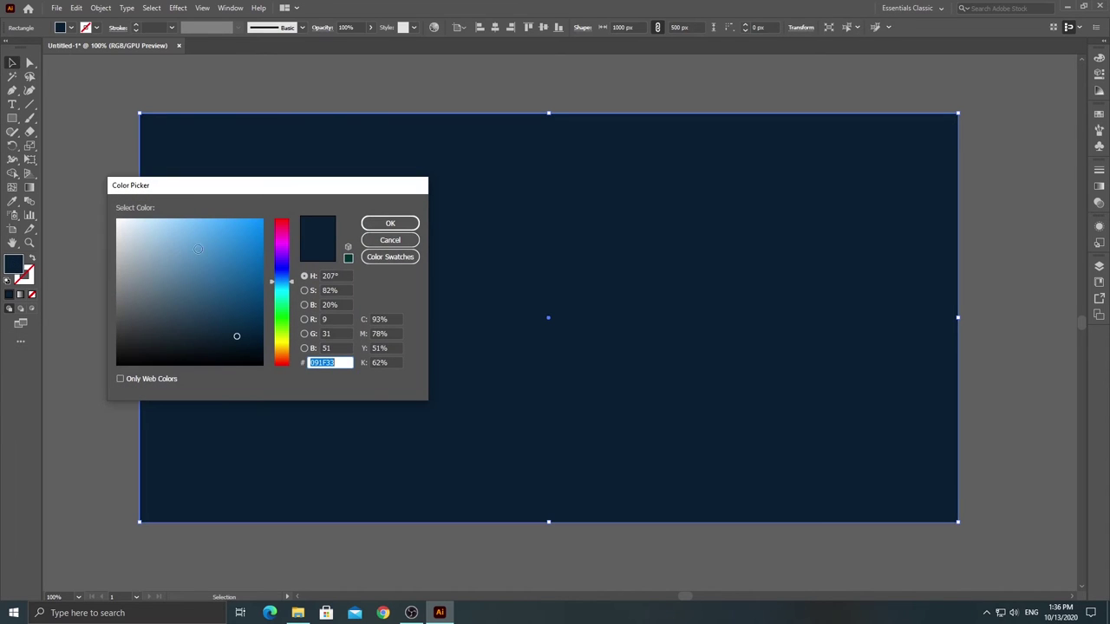
left_click_drag(224, 238, 201, 218)
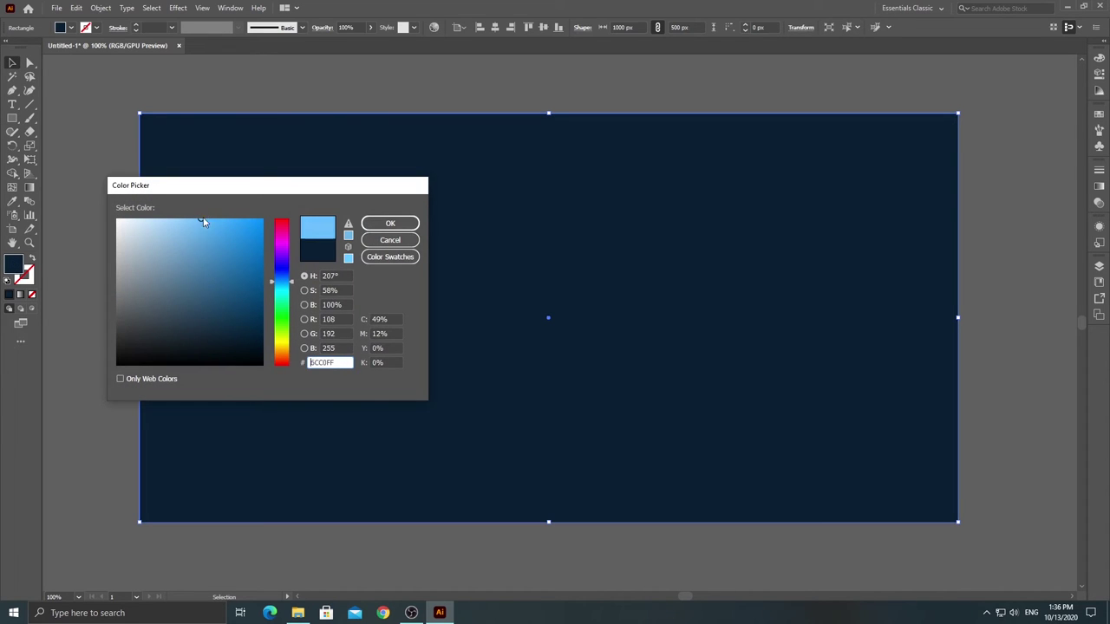
left_click(384, 224)
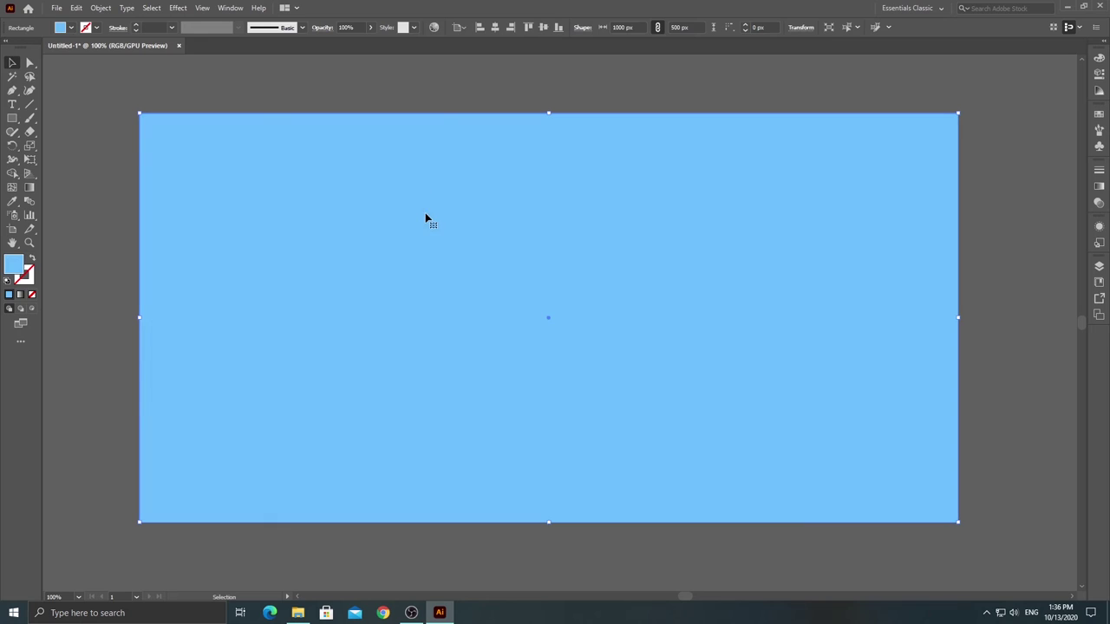
left_click(1100, 188)
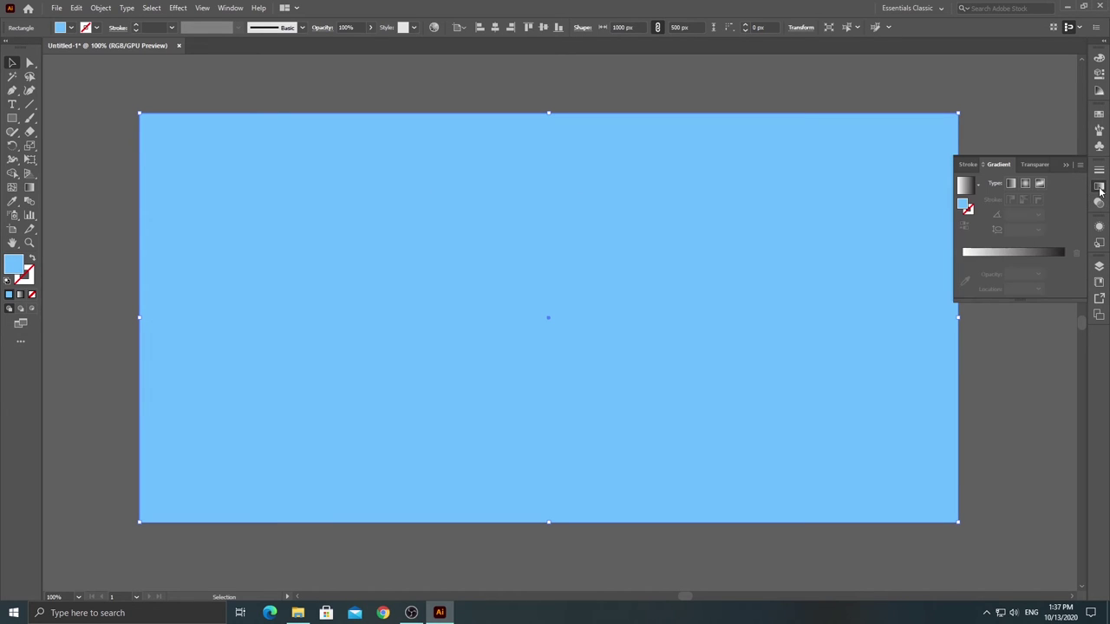
Step: Turn the rectangle fill into a linear gradient with a light blue left stop
left_click(1012, 185)
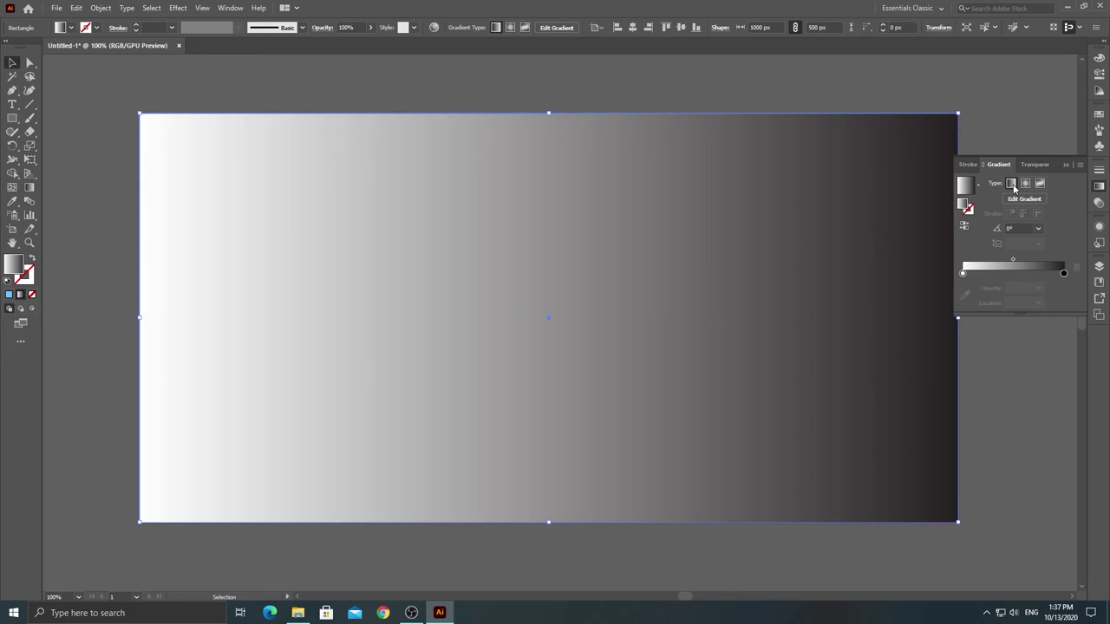
left_click(963, 273)
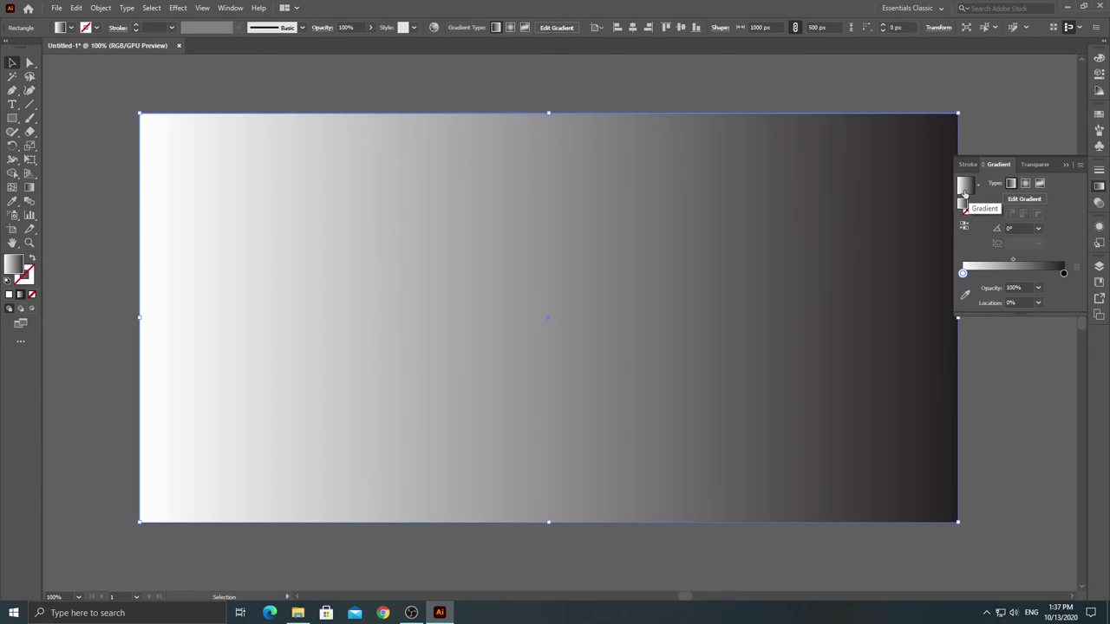
double_click(966, 207)
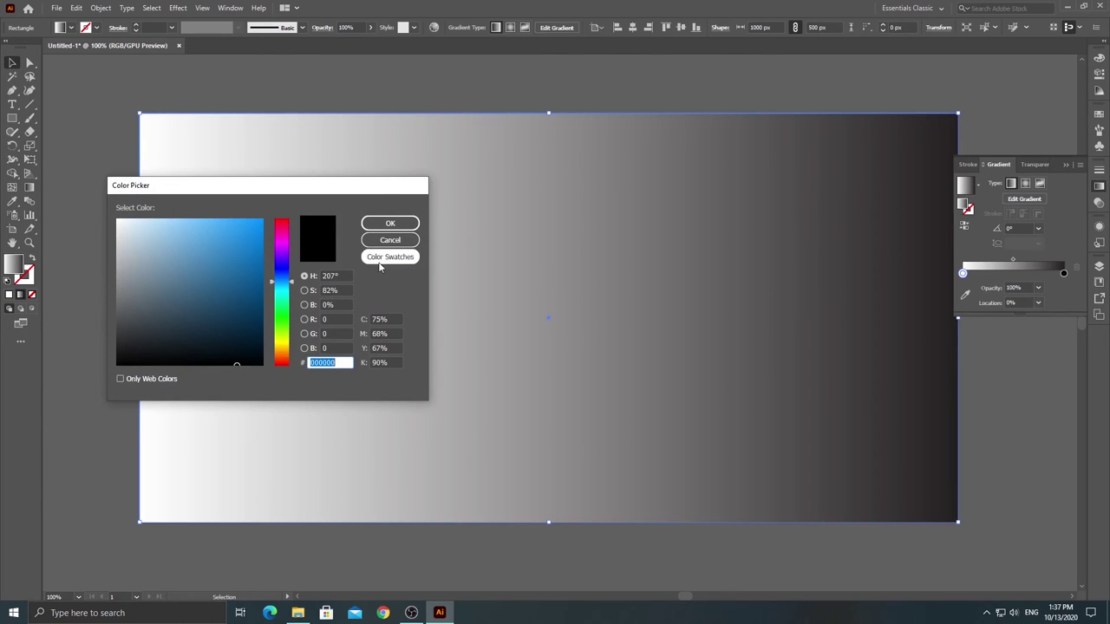
left_click_drag(229, 235, 201, 217)
left_click(391, 222)
Step: Set the right gradient stop to near-white and shift the midpoint to about 64%
left_click(1066, 274)
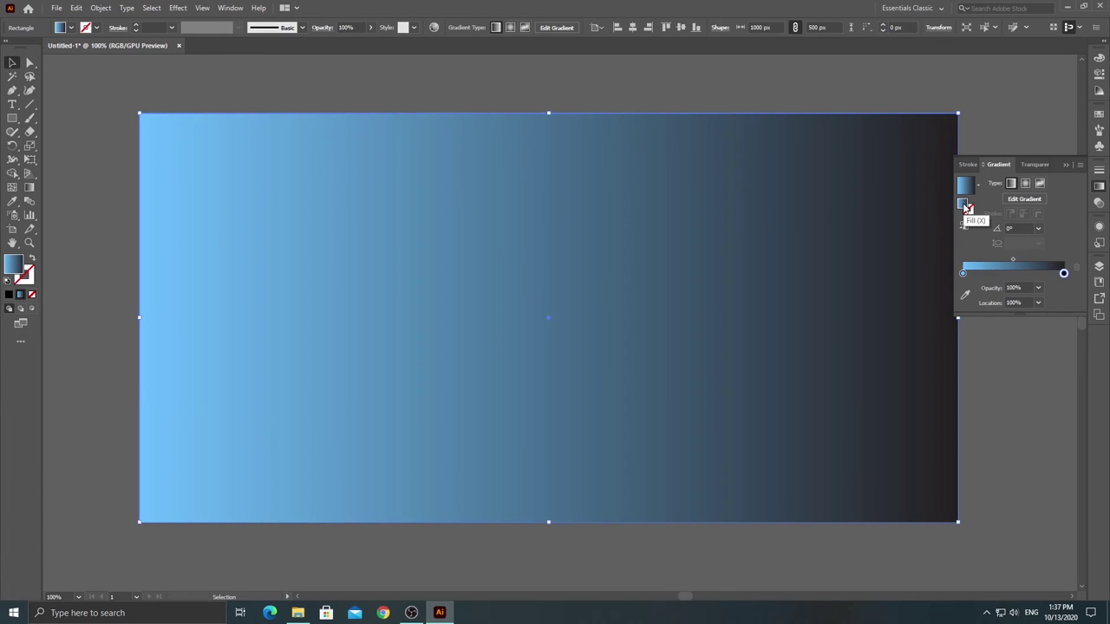
double_click(1065, 273)
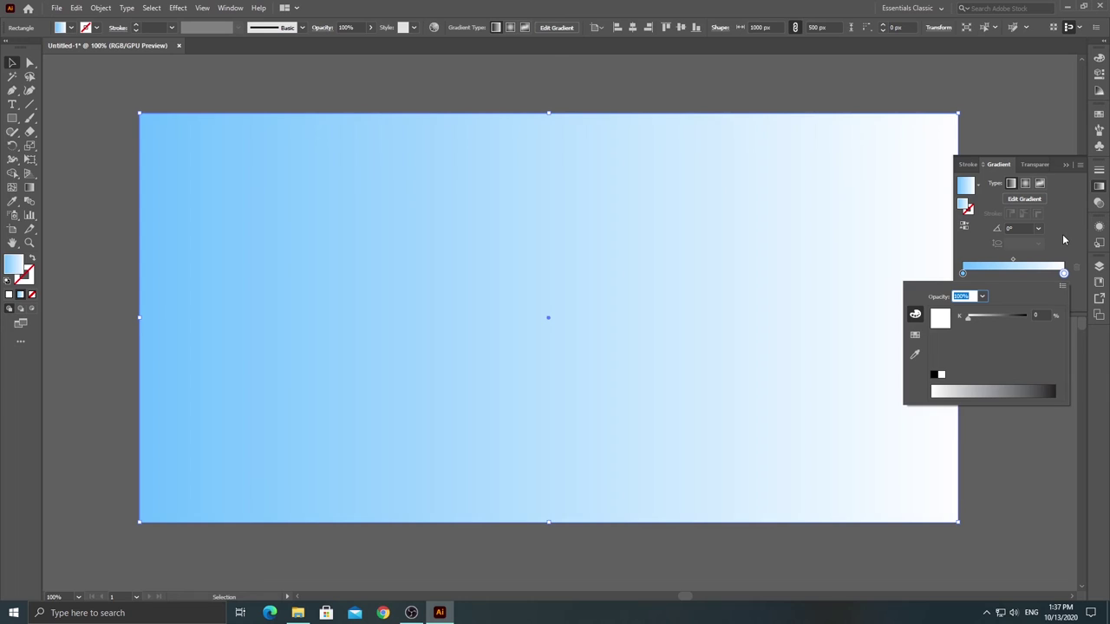
left_click_drag(967, 317, 968, 318)
left_click(1065, 244)
left_click(1013, 260)
left_click_drag(1014, 262, 1038, 264)
left_click(1069, 166)
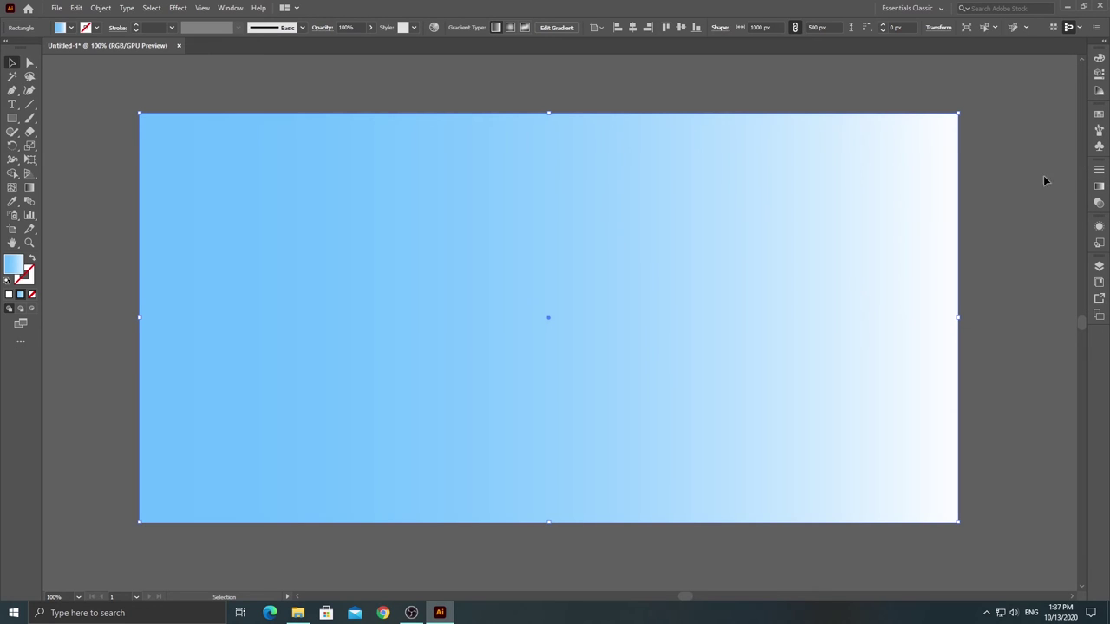
Step: Send the gradient rectangle to the back, behind the 3D monogram
right_click(350, 234)
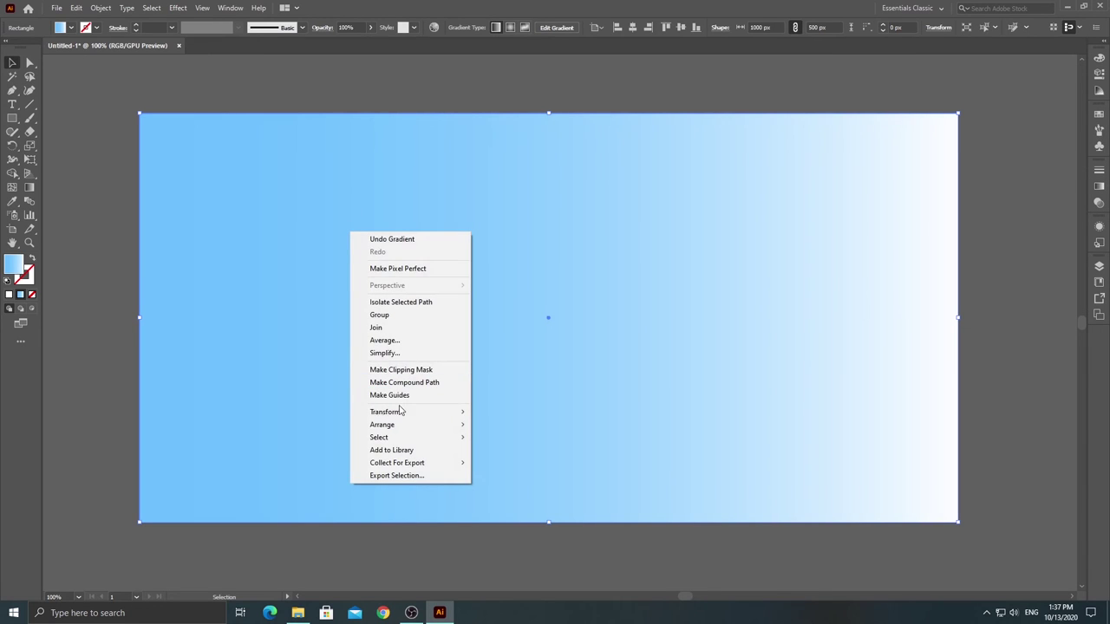
mouse_move(382, 424)
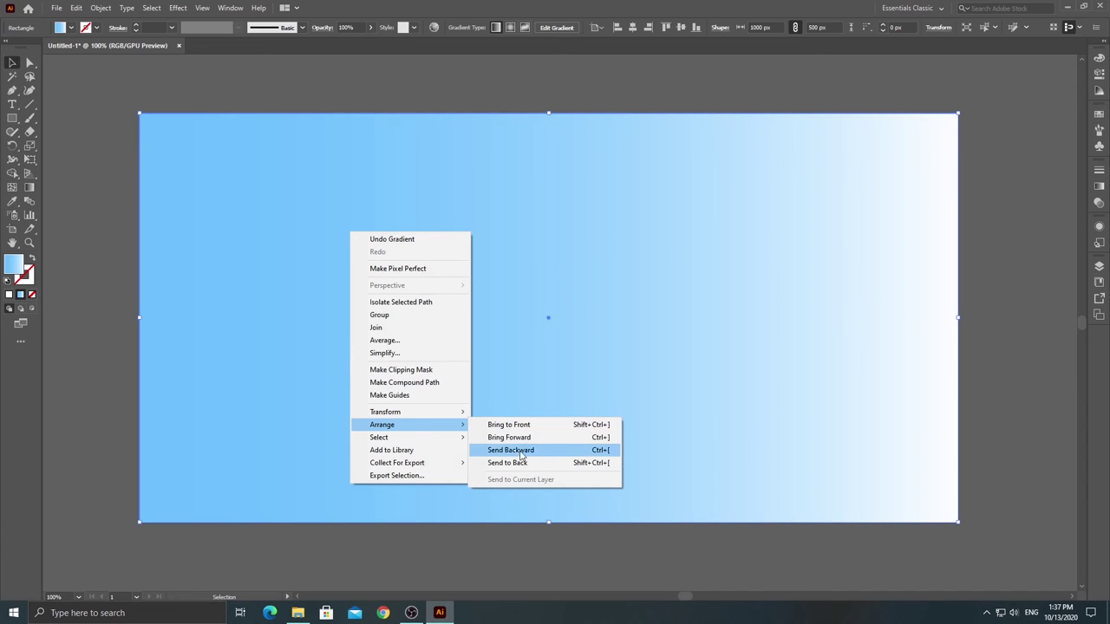
left_click(521, 465)
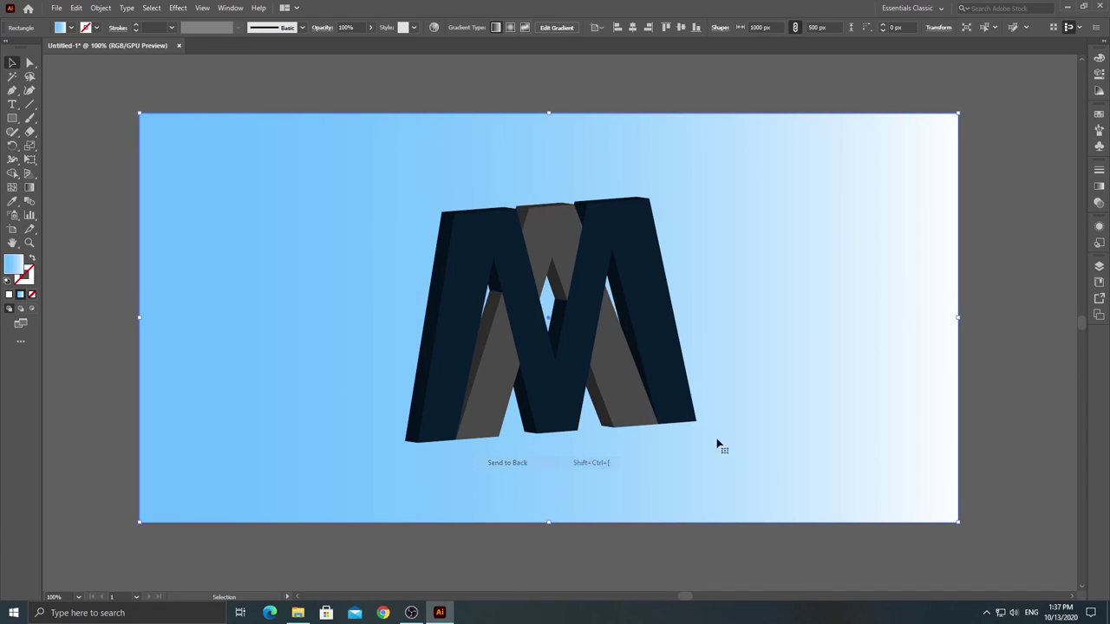
left_click(79, 84)
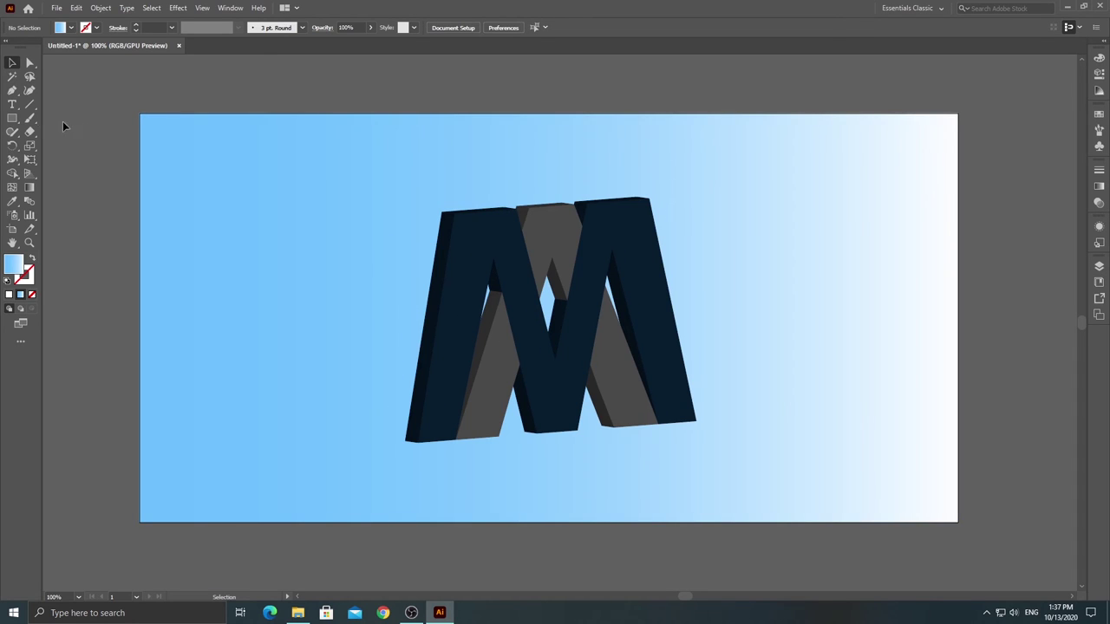
left_click(14, 118)
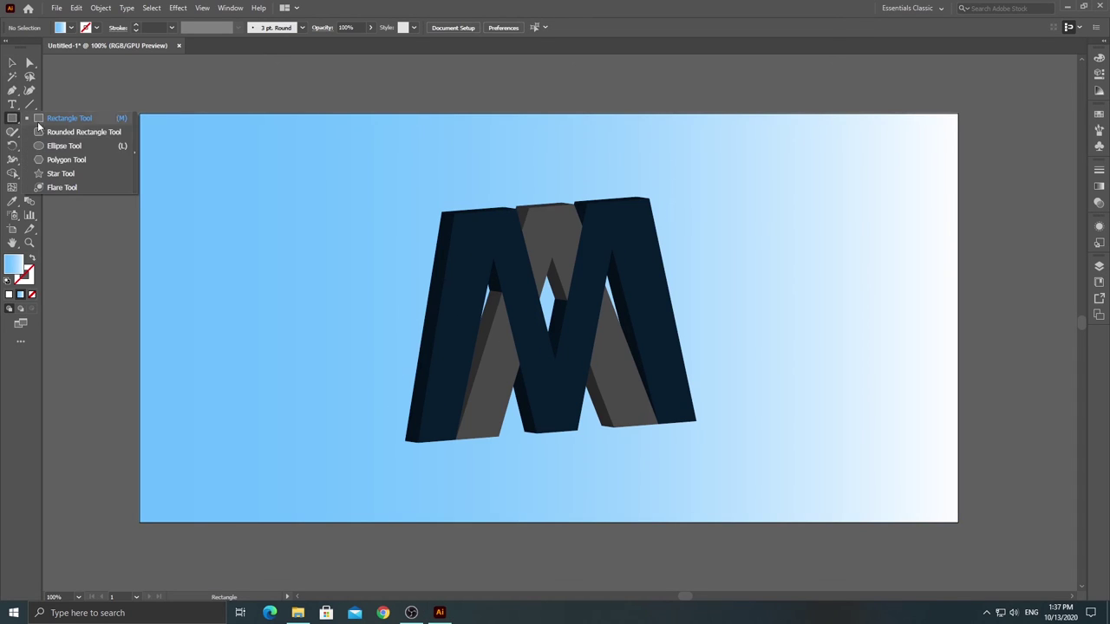
Step: Draw a flat white ellipse above the artboard
left_click(100, 146)
scroll(178, 100, "up", 1)
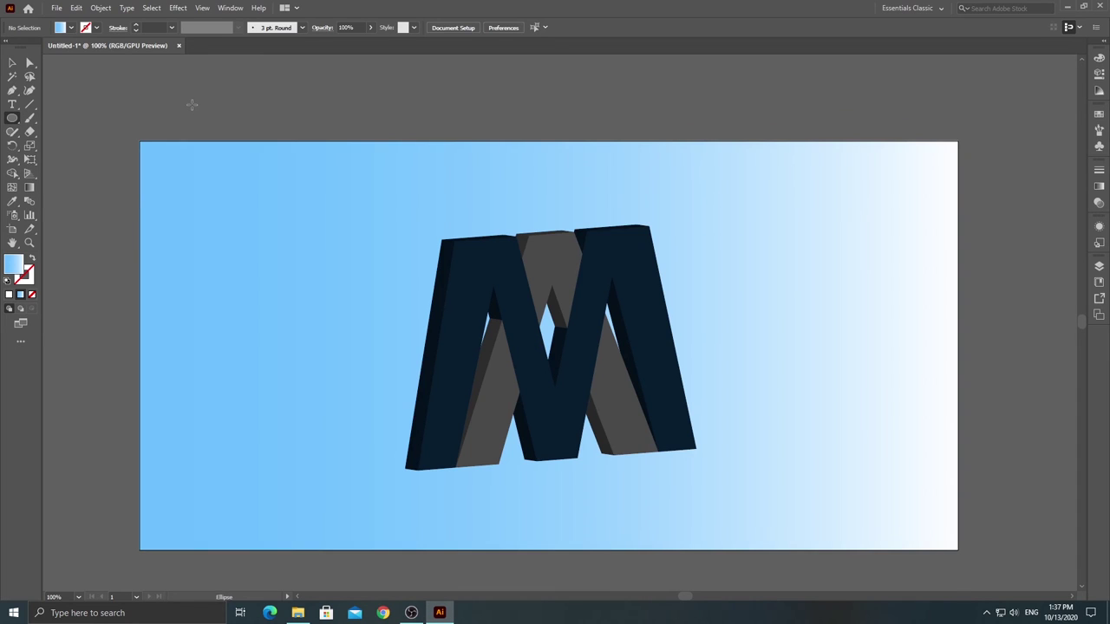
scroll(178, 100, "up", 2)
mouse_move(174, 93)
left_mouse_down()
mouse_move(222, 111)
mouse_move(315, 92)
left_mouse_up()
left_click(10, 294)
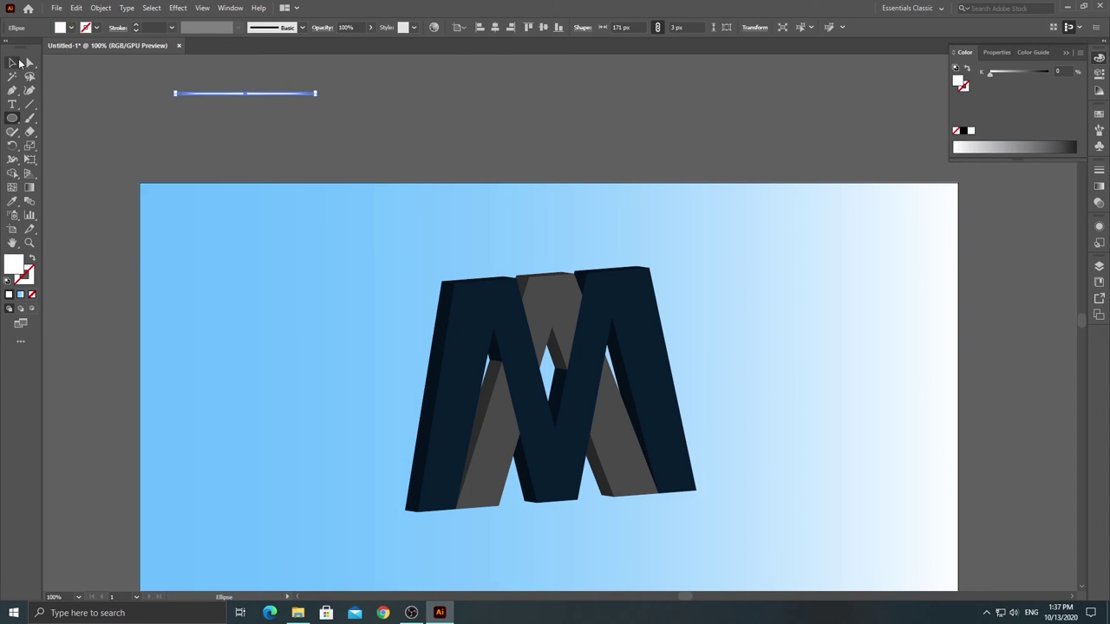
Step: Scale the ellipse's left end anchor to 0% width, making a sharp point
left_click(30, 64)
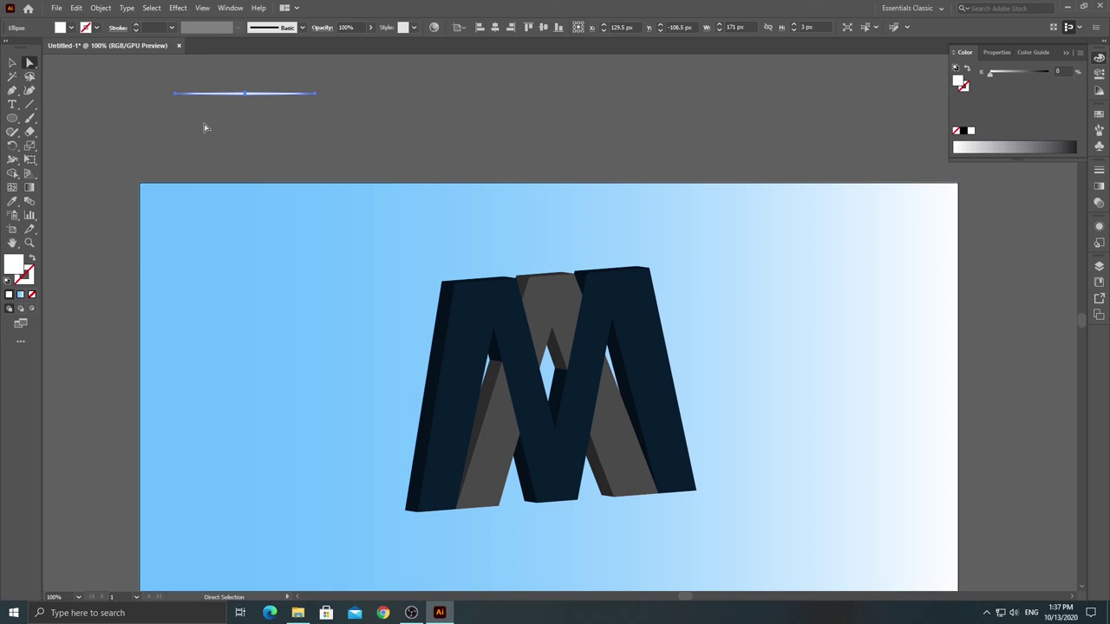
key("ctrl+alt+=")
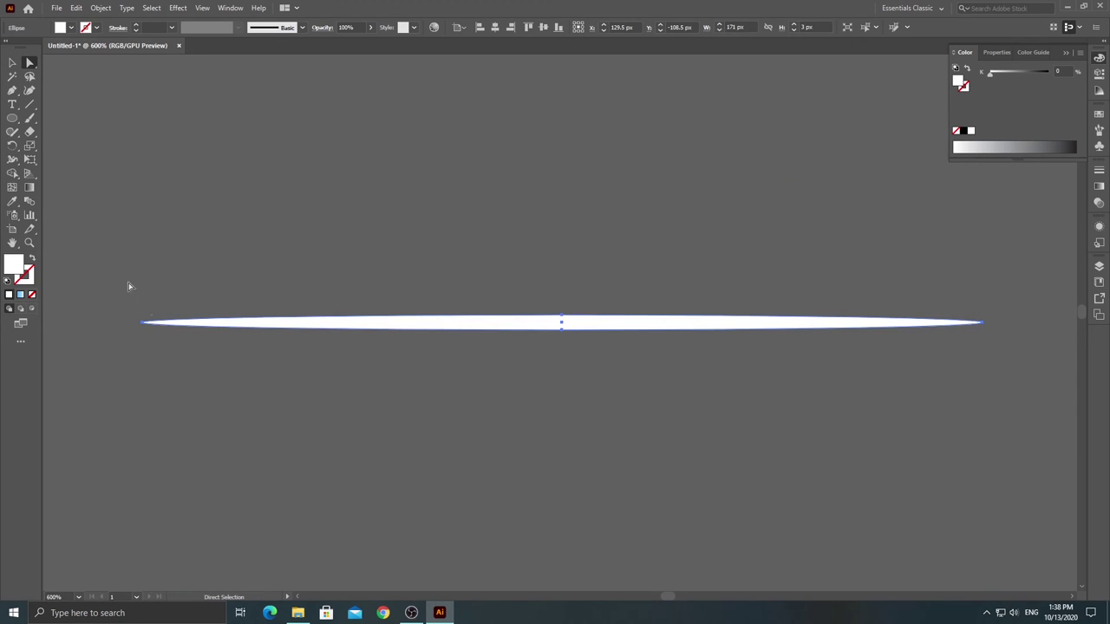
left_click(147, 321)
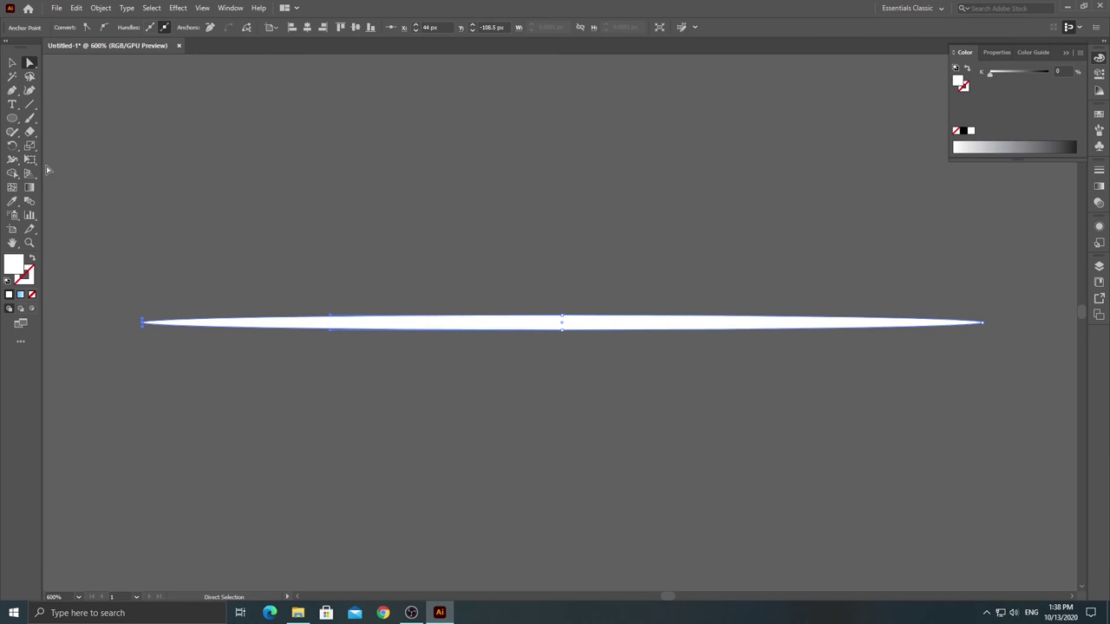
left_click(30, 146)
left_click(67, 145)
left_click_drag(144, 316, 144, 326)
Step: Taper the right end anchor to a sharp point and zoom in to check the tip
left_click(29, 62)
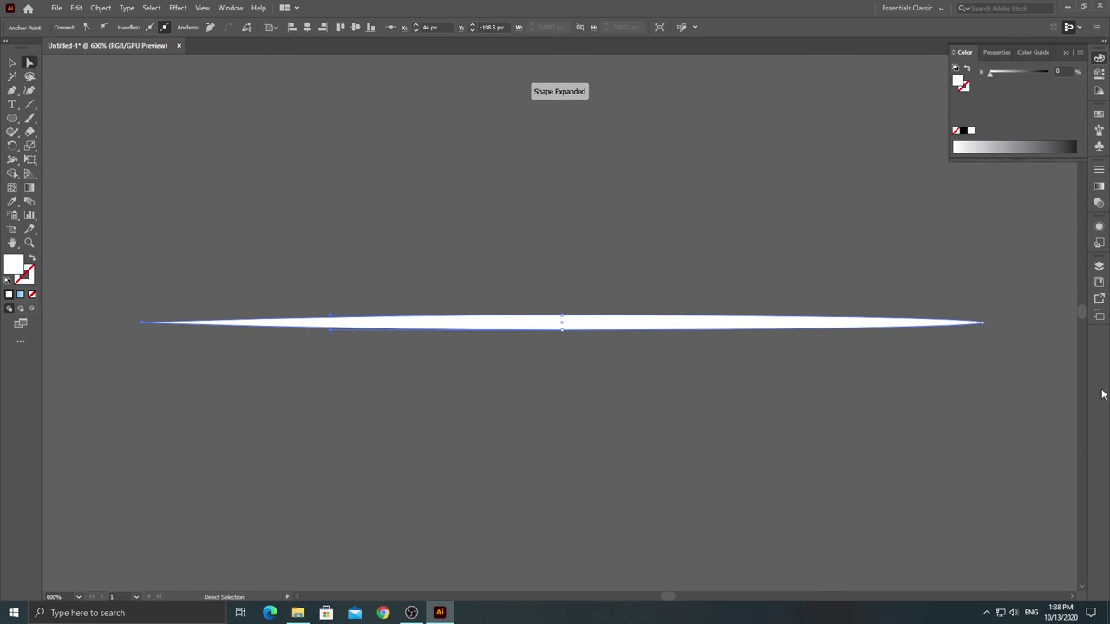
left_click(983, 323)
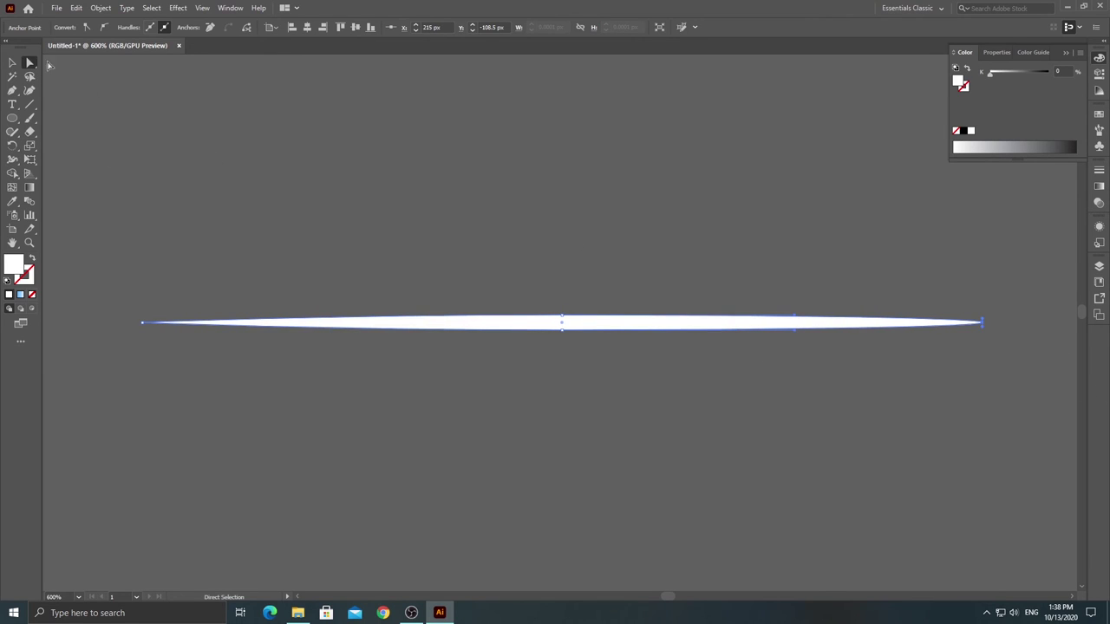
left_click(31, 146)
left_click_drag(979, 318, 986, 327)
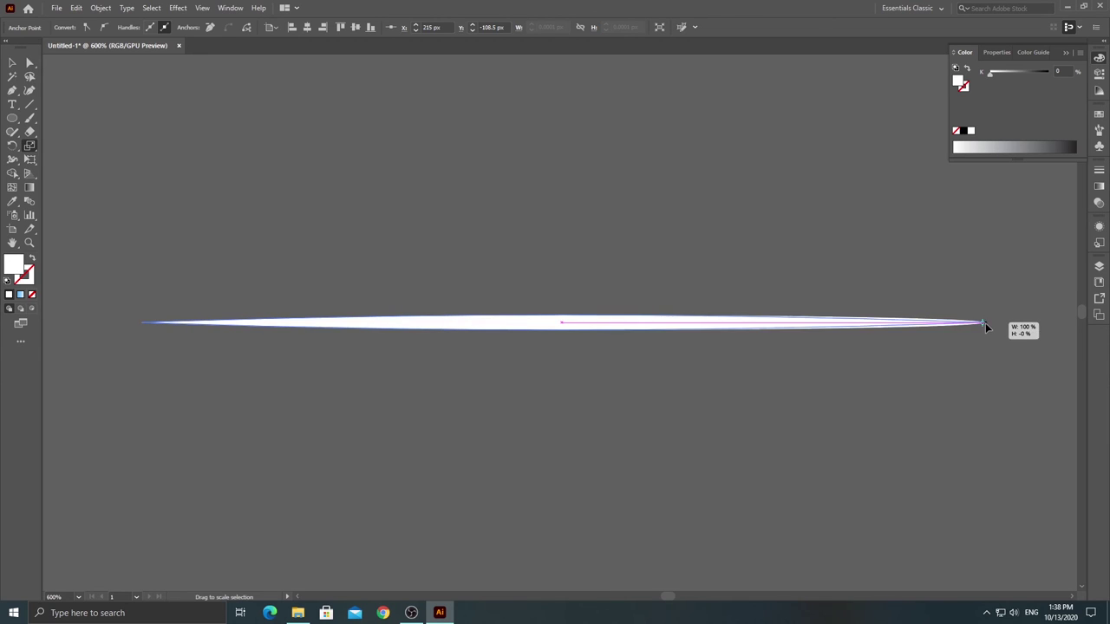
left_click_drag(986, 327, 984, 321)
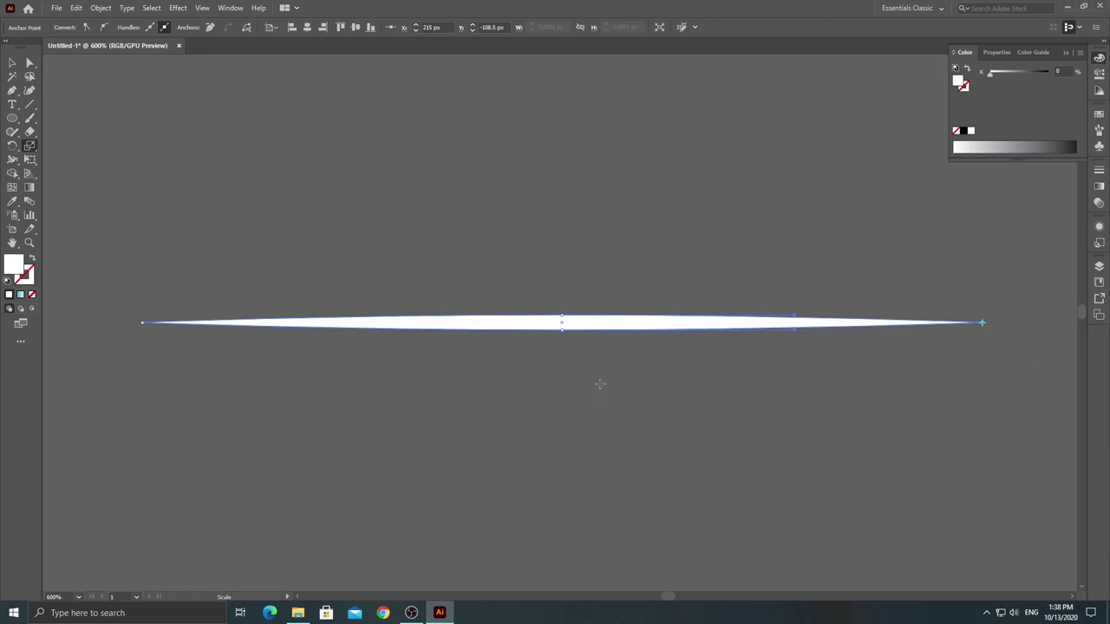
left_click(13, 63)
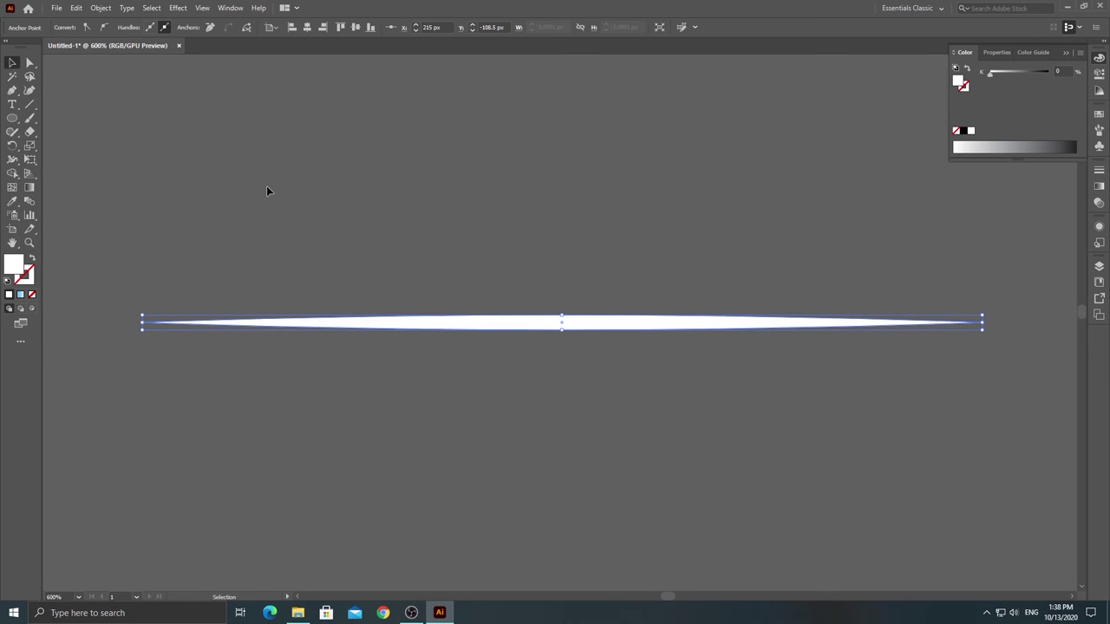
key("ctrl+equal")
key("ctrl+equal")
key("ctrl+equal")
scroll(268, 191, "down", 2)
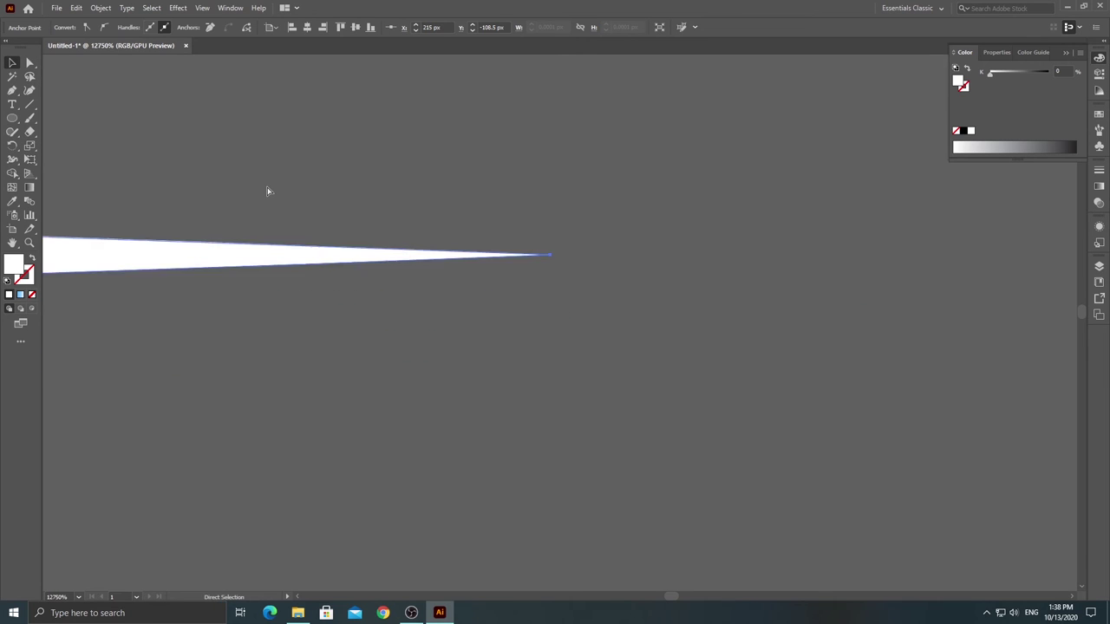
scroll(267, 191, "up", 5)
scroll(267, 191, "down", 3)
scroll(267, 191, "up", 2)
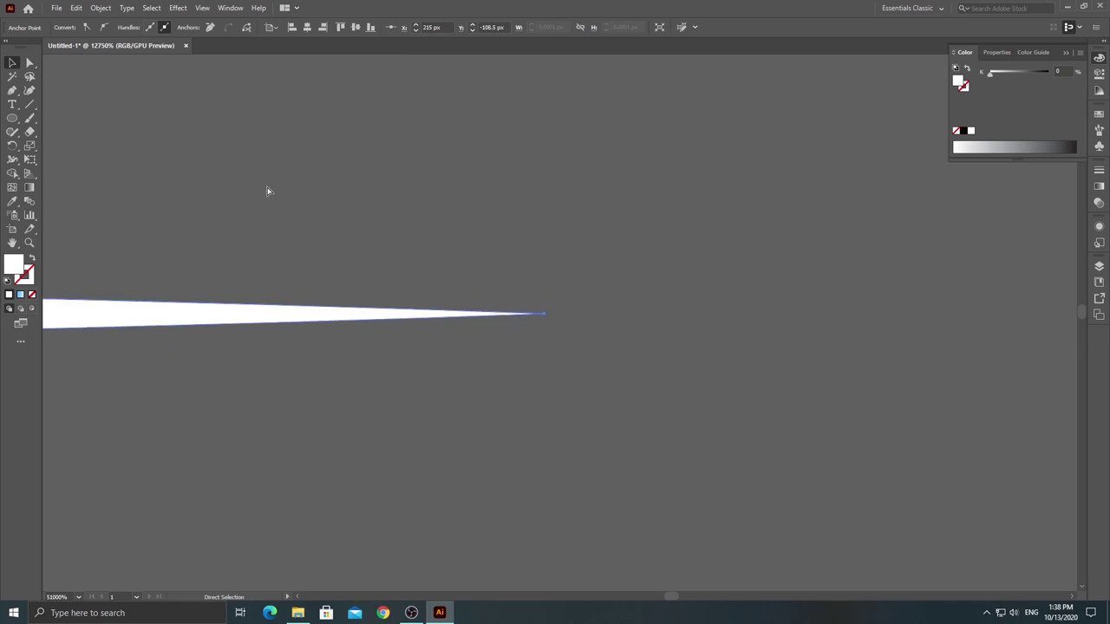
key("ctrl+0")
key("ctrl+minus")
key("ctrl+minus")
key("ctrl+equal")
key("ctrl+equal")
key("ctrl+equal")
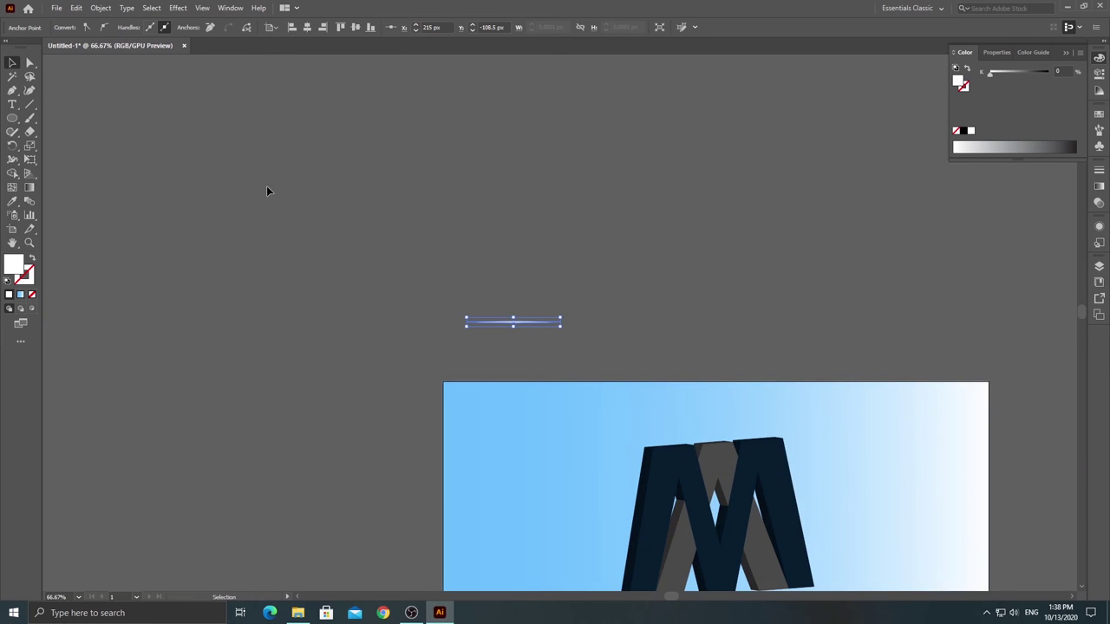
Step: Zoom and scroll the view to frame the tapered white sliver
scroll(268, 191, "down", 2)
scroll(724, 246, "down", 3)
key("a")
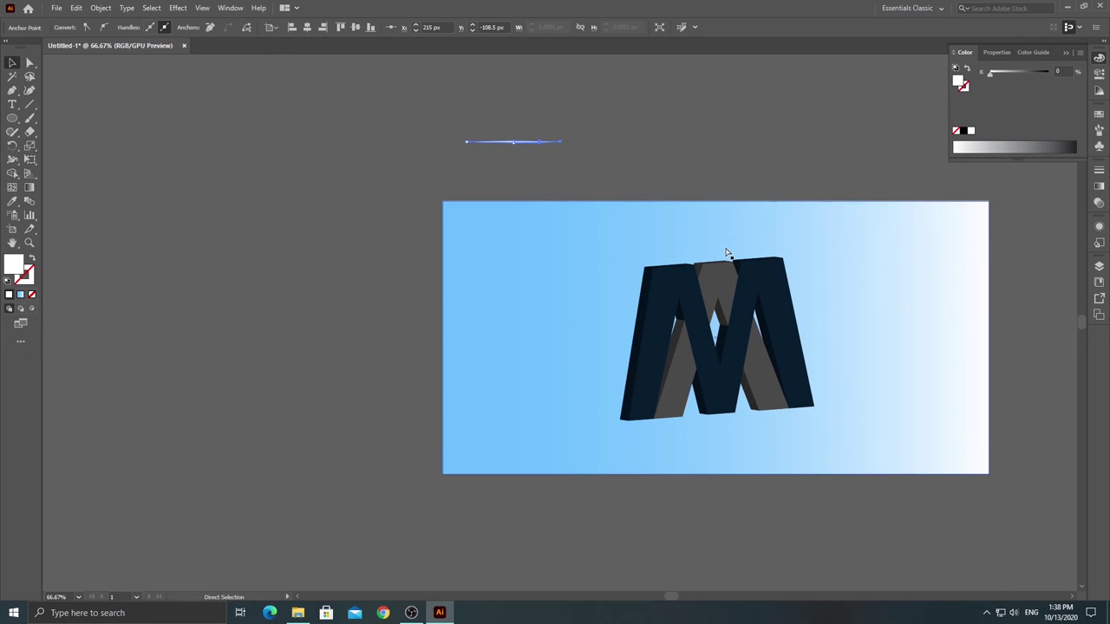
key("ctrl+equal")
scroll(727, 252, "up", 5)
scroll(722, 247, "down", 3)
scroll(732, 255, "down", 3)
scroll(735, 265, "down", 1)
scroll(726, 558, "up", 2)
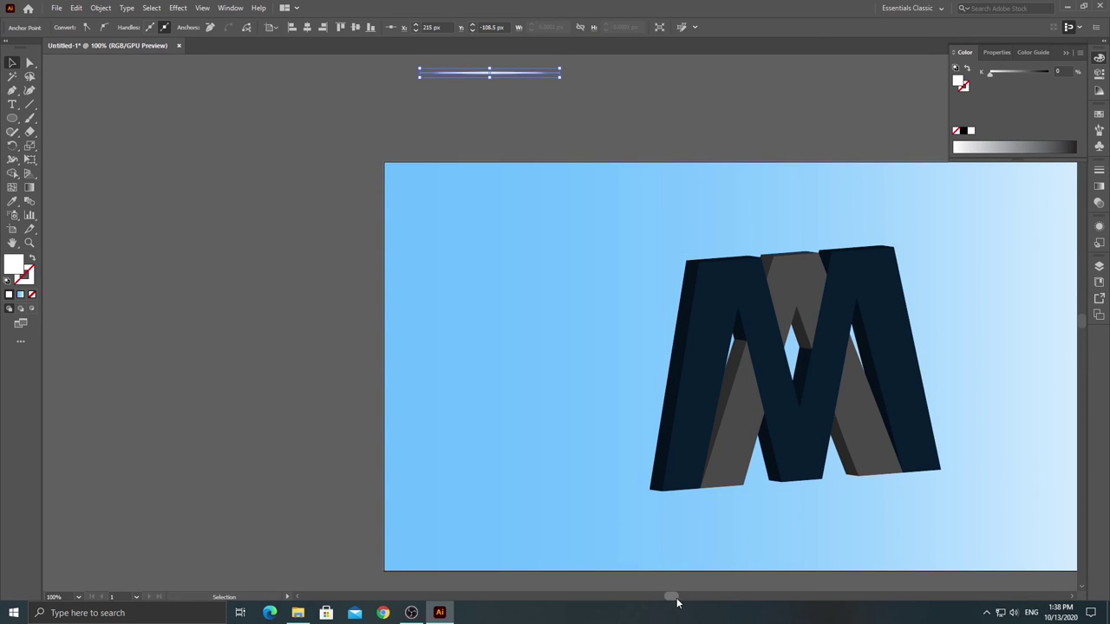
left_click_drag(674, 599, 685, 599)
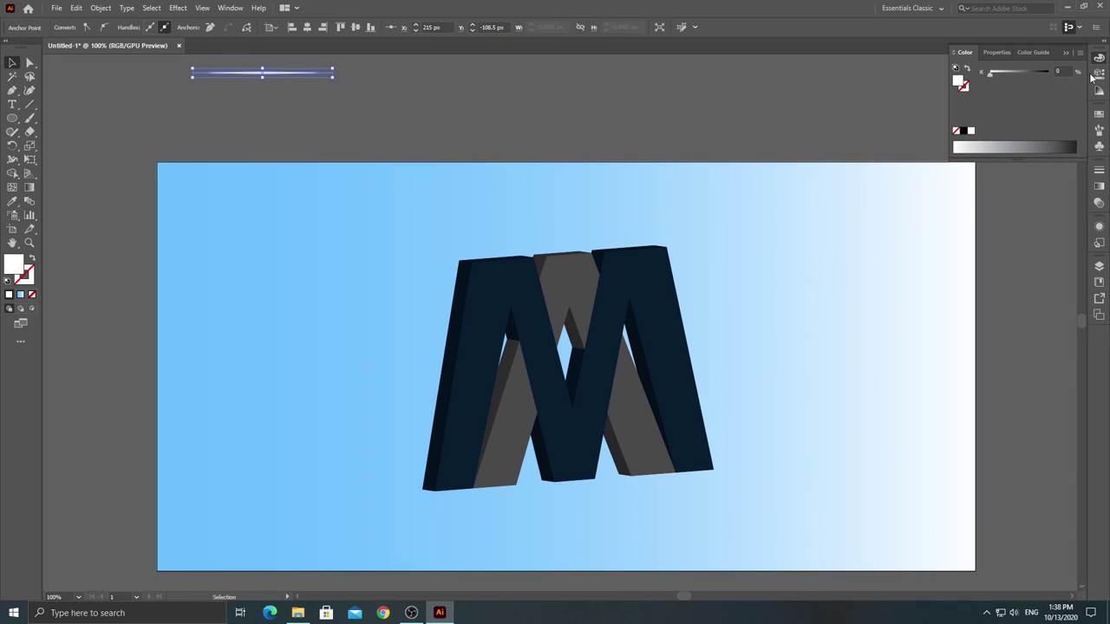
Step: Add the tapered sliver to the Brushes panel as a new Art Brush with default options
left_click(1069, 54)
left_click(1100, 130)
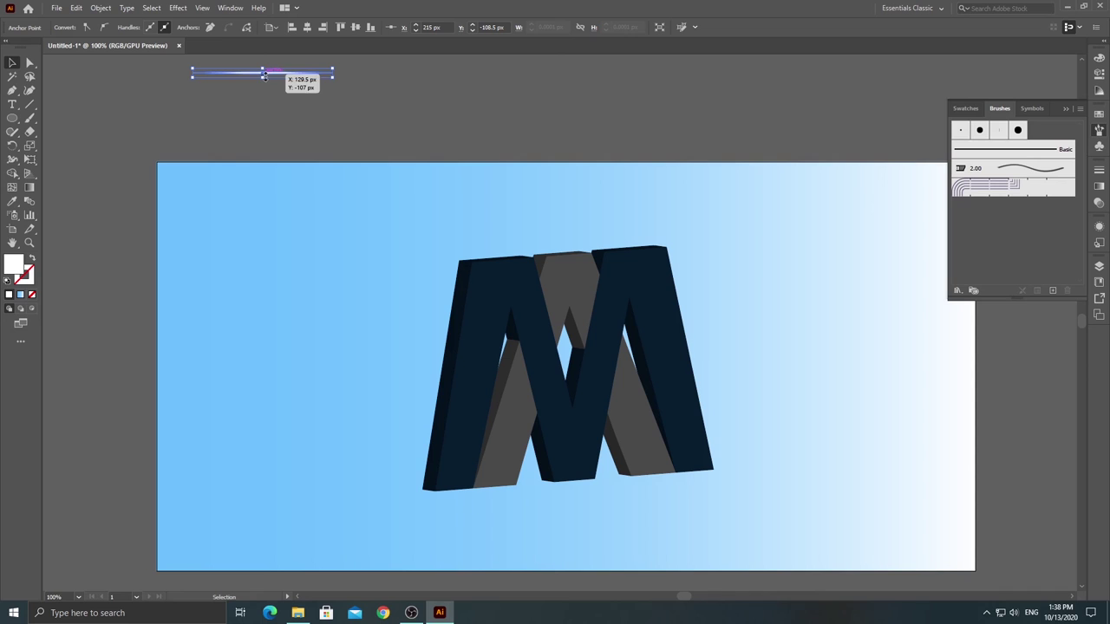
left_click_drag(266, 74, 988, 236)
left_click(510, 335)
left_click(527, 389)
left_click(639, 458)
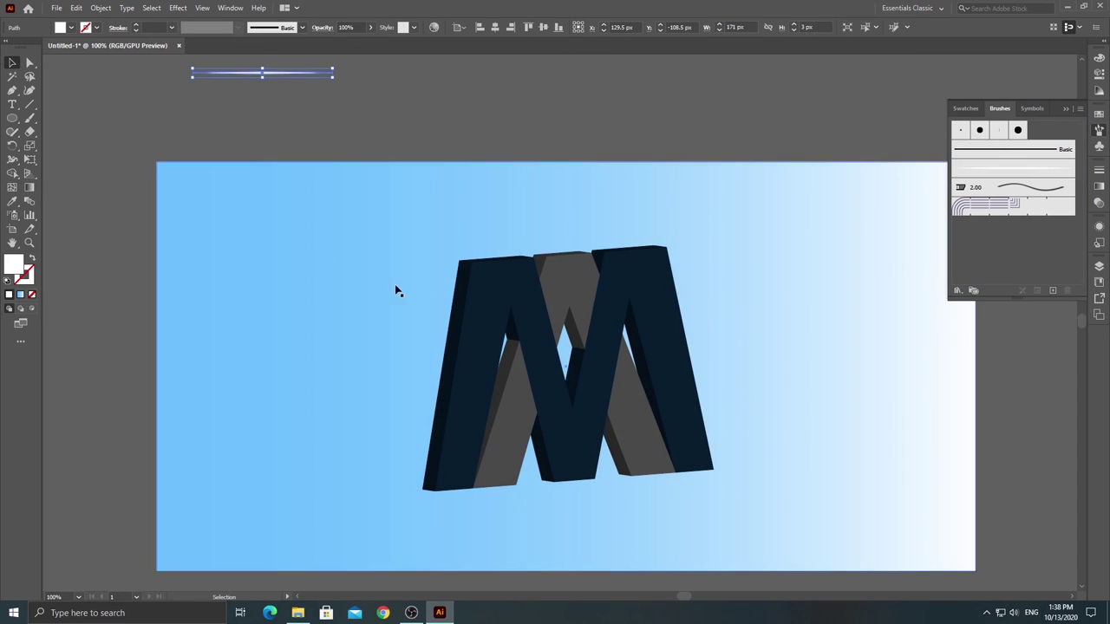
left_click(488, 302)
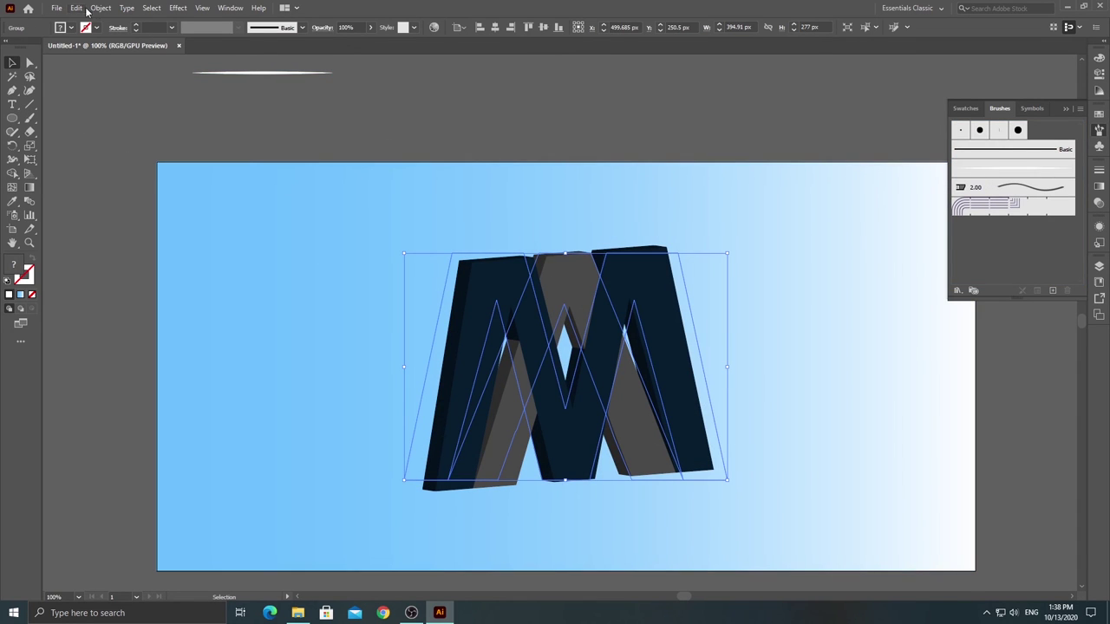
Step: Expand the 3D M into editable paths and draw a Pen path down its right edge
left_click(100, 7)
left_click(145, 161)
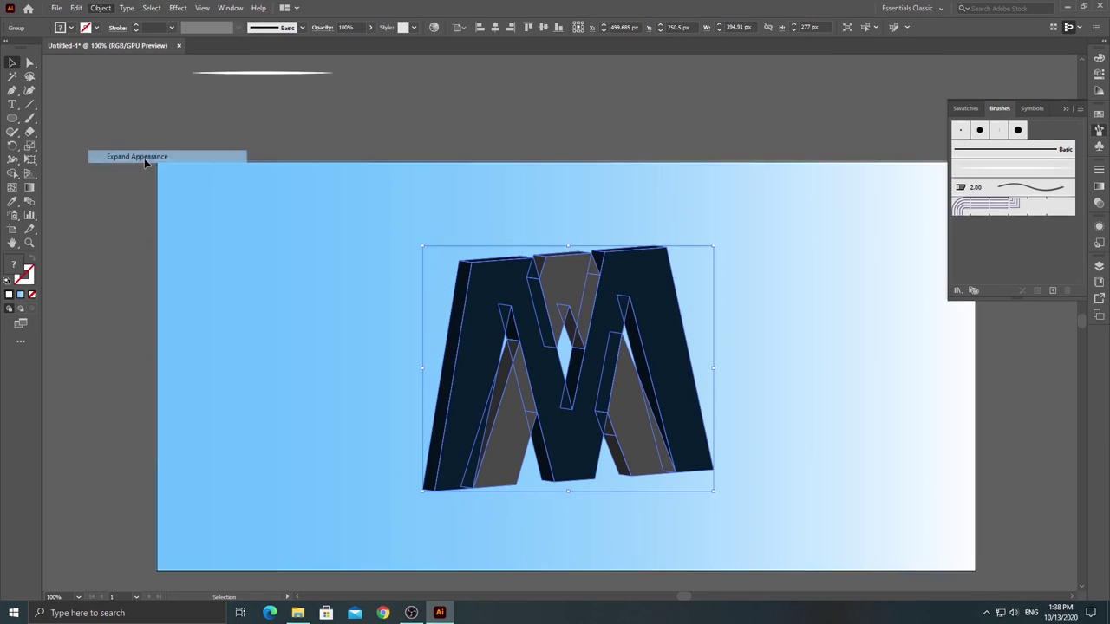
left_click(691, 128)
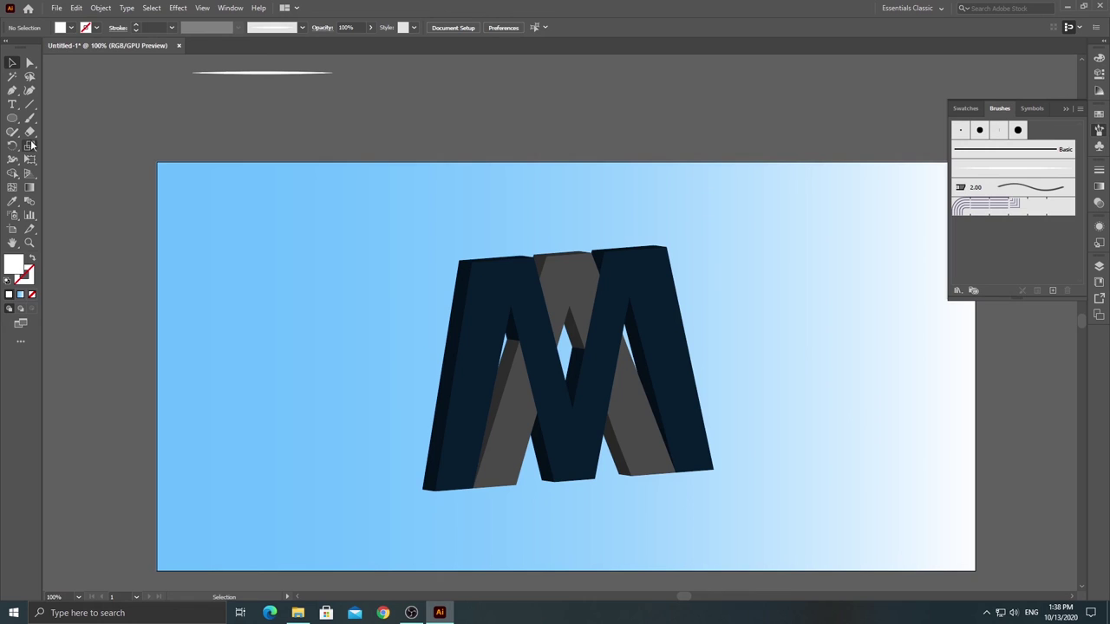
left_click(13, 90)
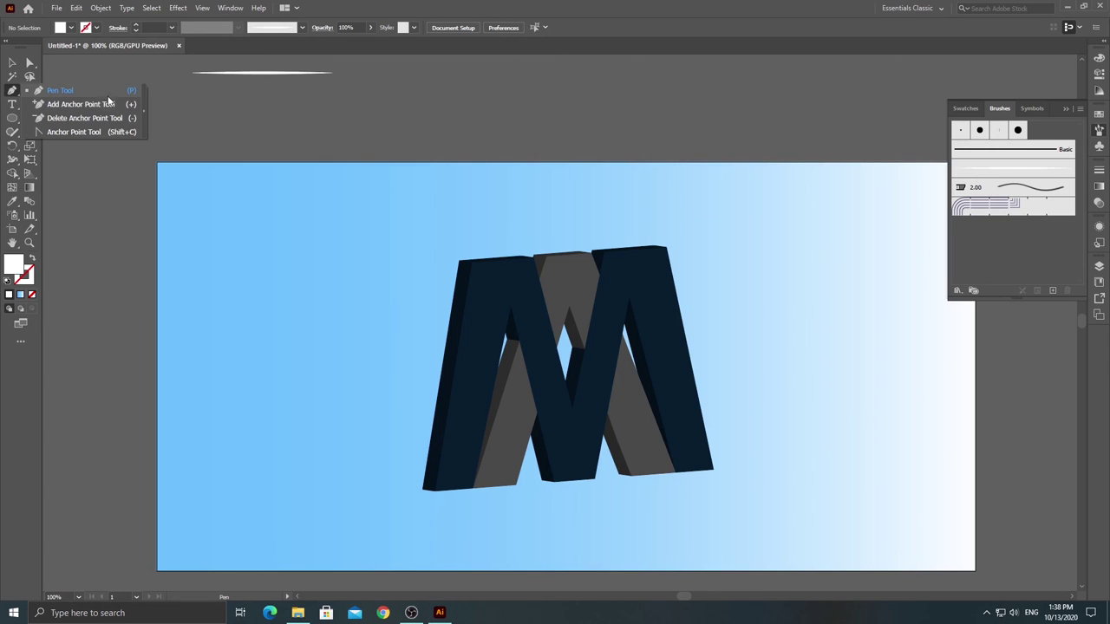
left_click(106, 92)
left_click(666, 250)
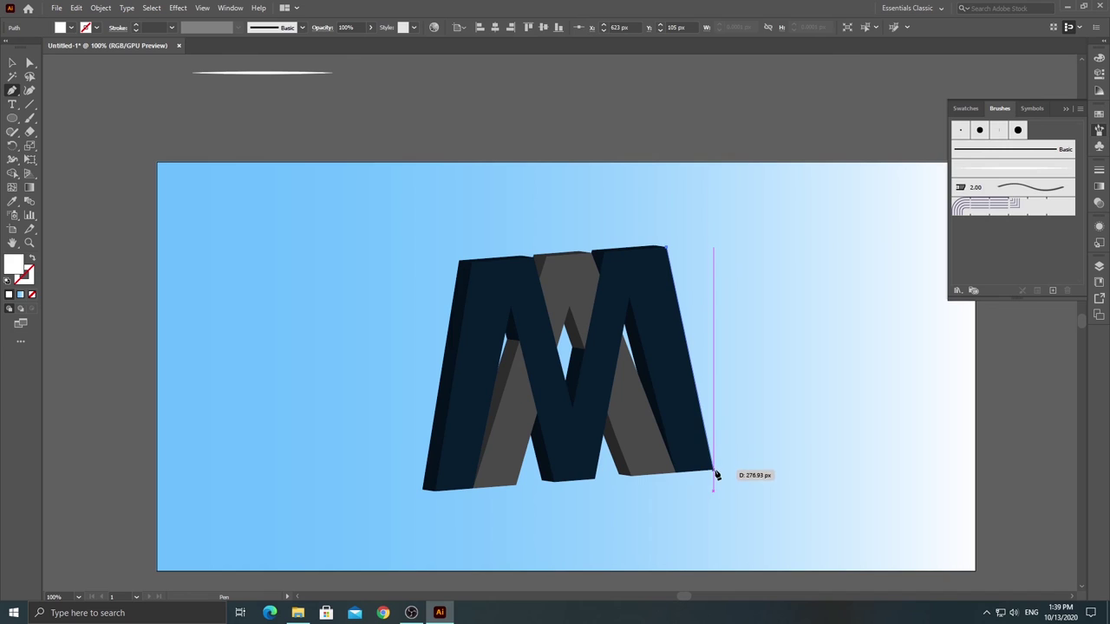
left_click(713, 469)
Step: Apply the white art brush to the edge path and set its stroke weight to 2 pt
left_click(12, 63)
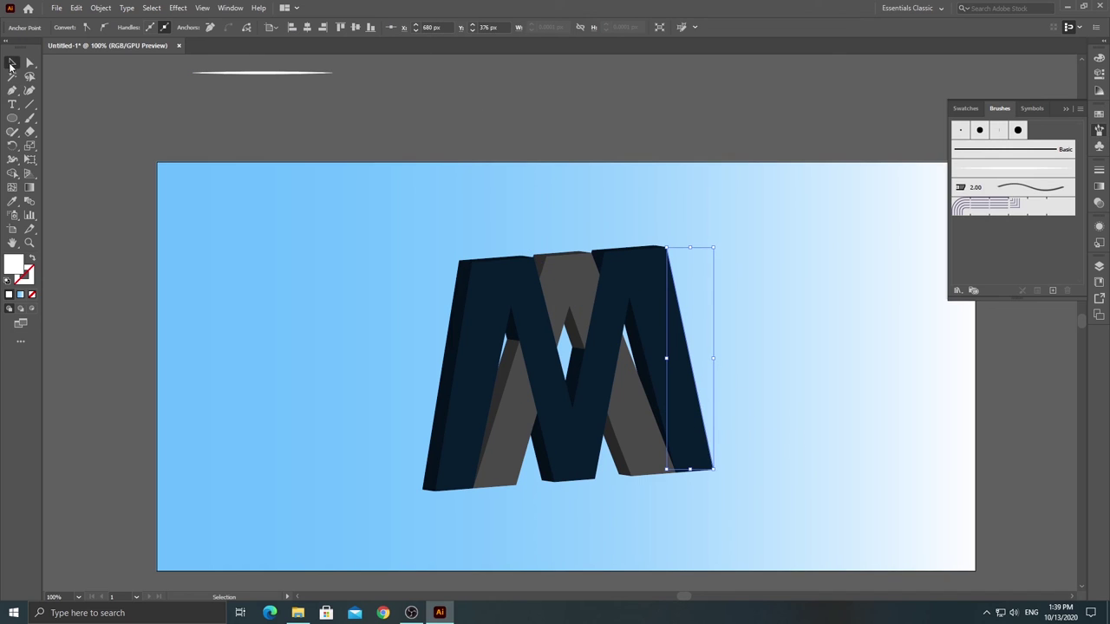
left_click(1023, 172)
left_click(554, 89)
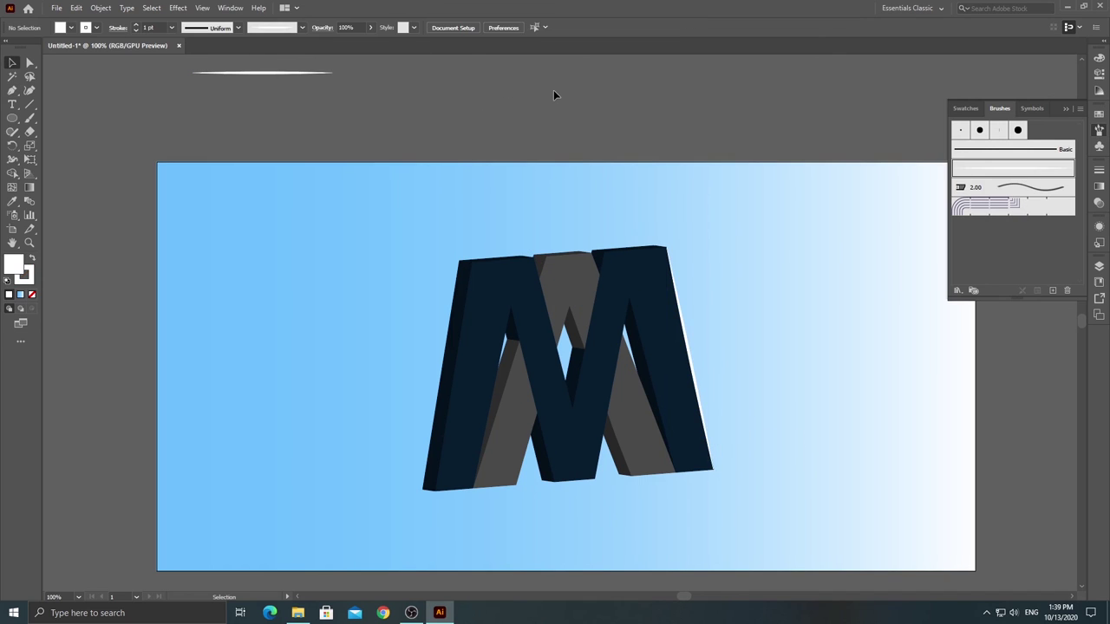
left_click(690, 351)
left_click(136, 25)
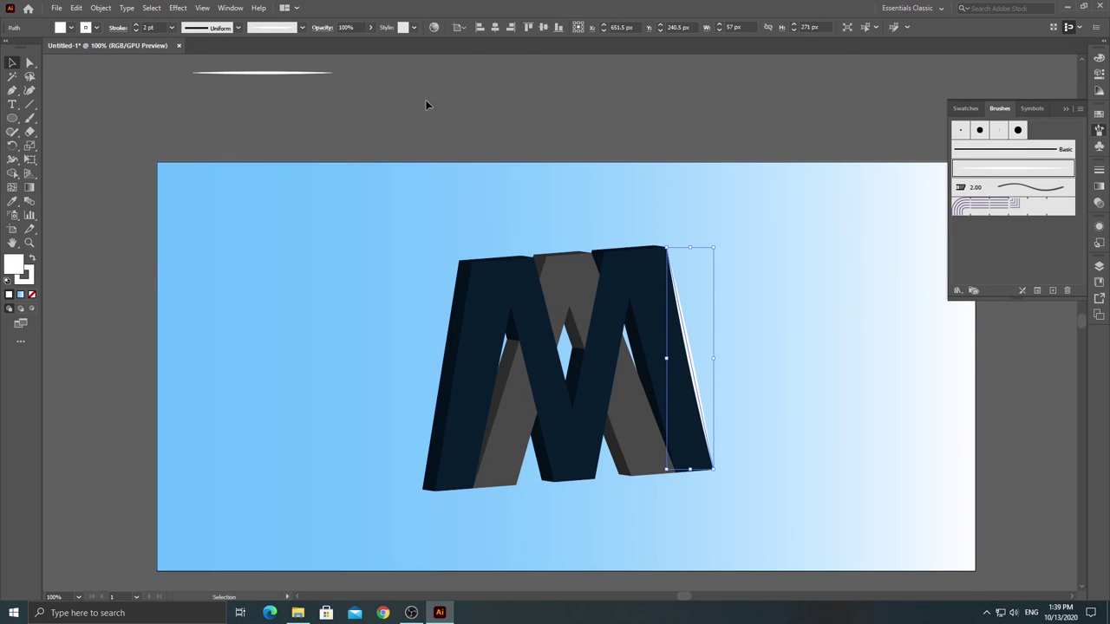
left_click(512, 106)
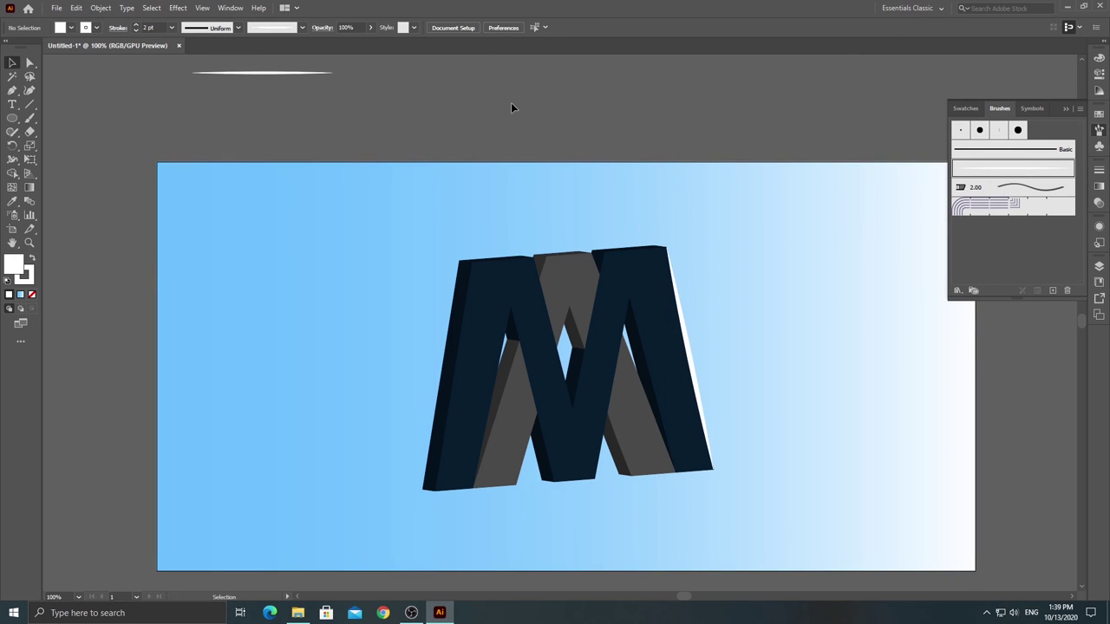
left_click(688, 334)
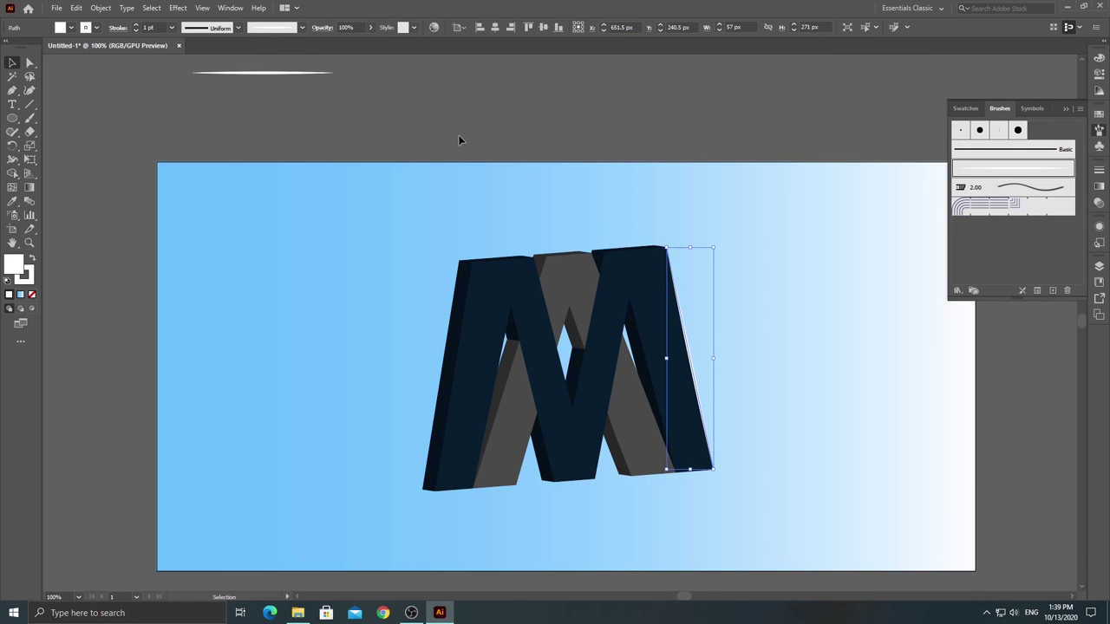
left_click(459, 135)
scroll(521, 165, "down", 1)
left_click(12, 90)
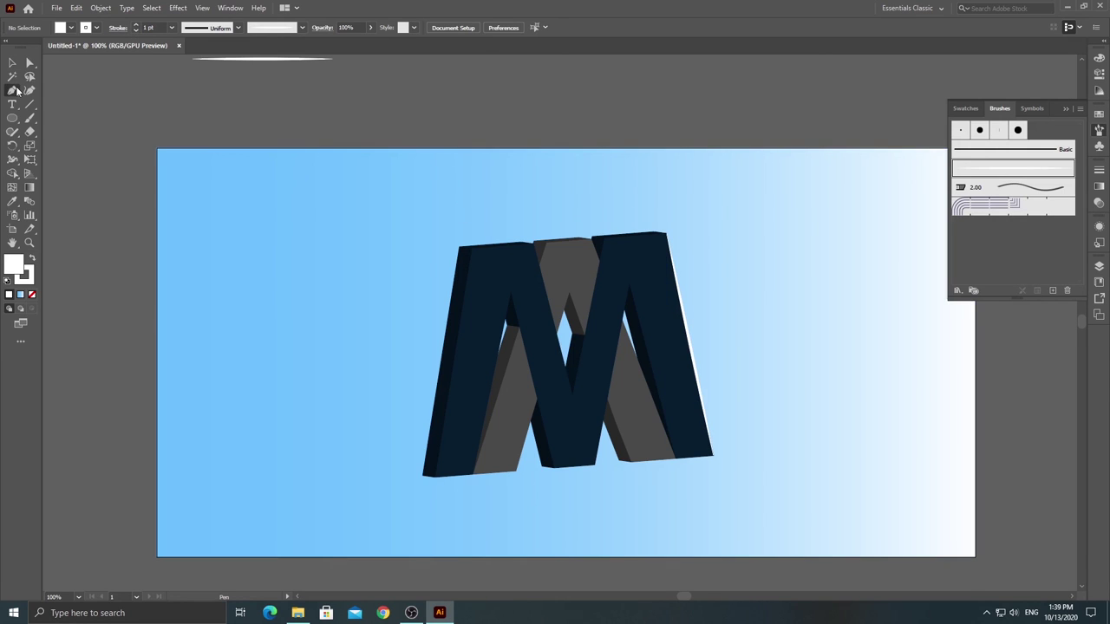
left_click(674, 459)
left_click(713, 456)
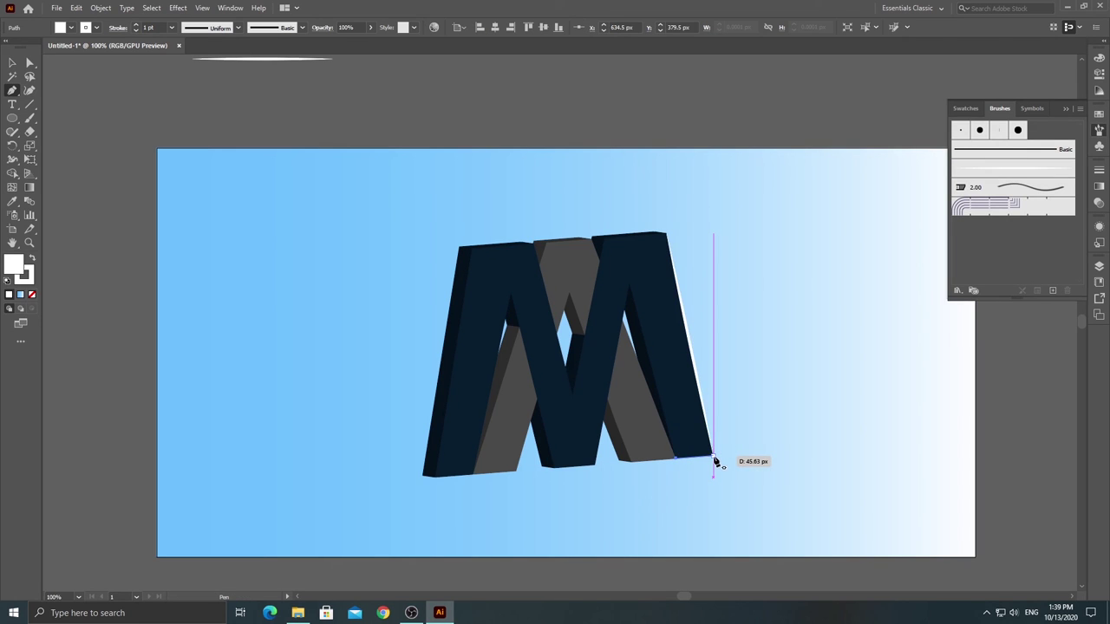
left_click(713, 457)
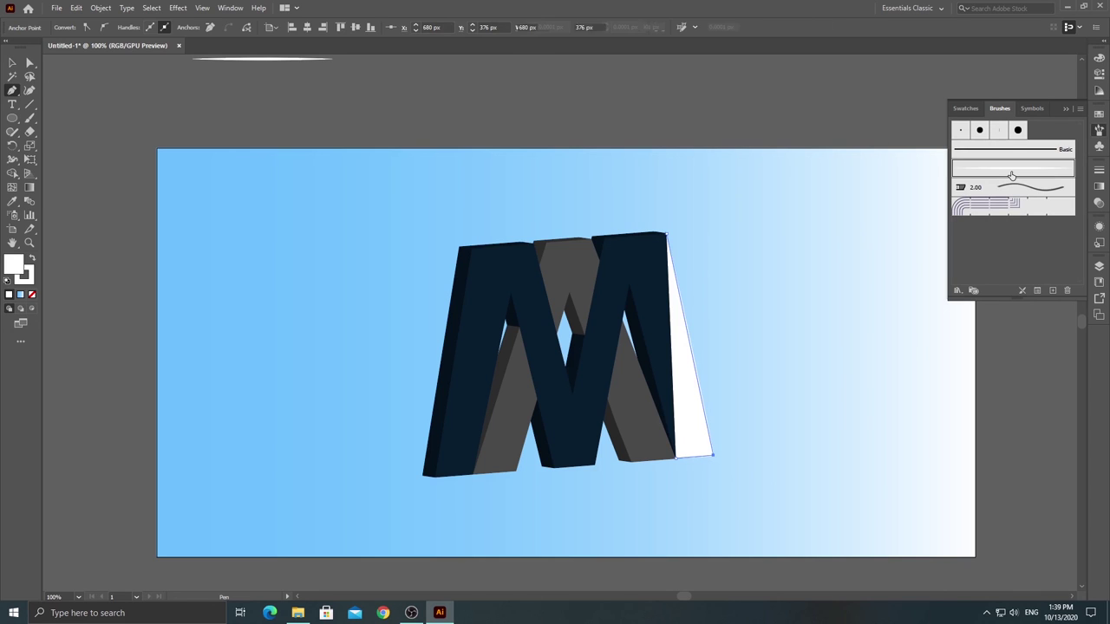
left_click(677, 458)
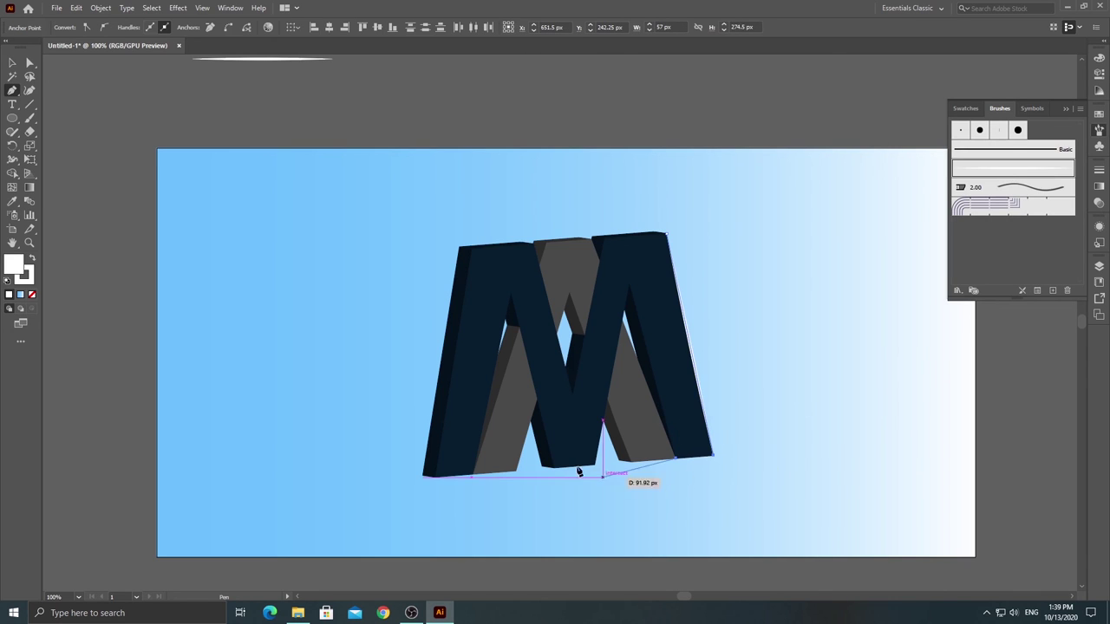
left_click(10, 63)
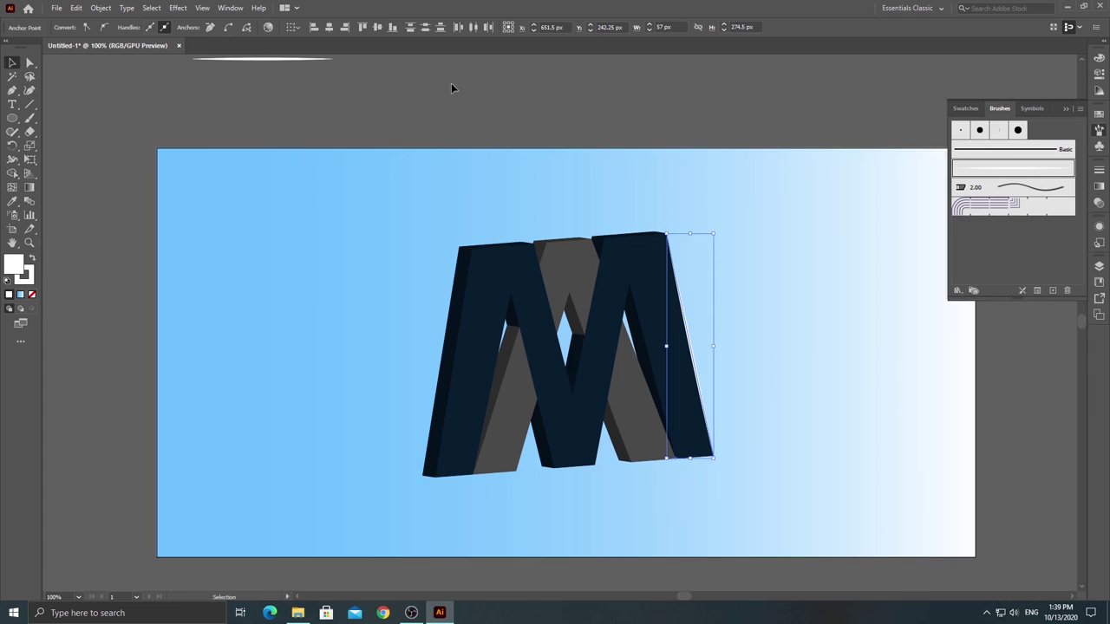
left_click(689, 458)
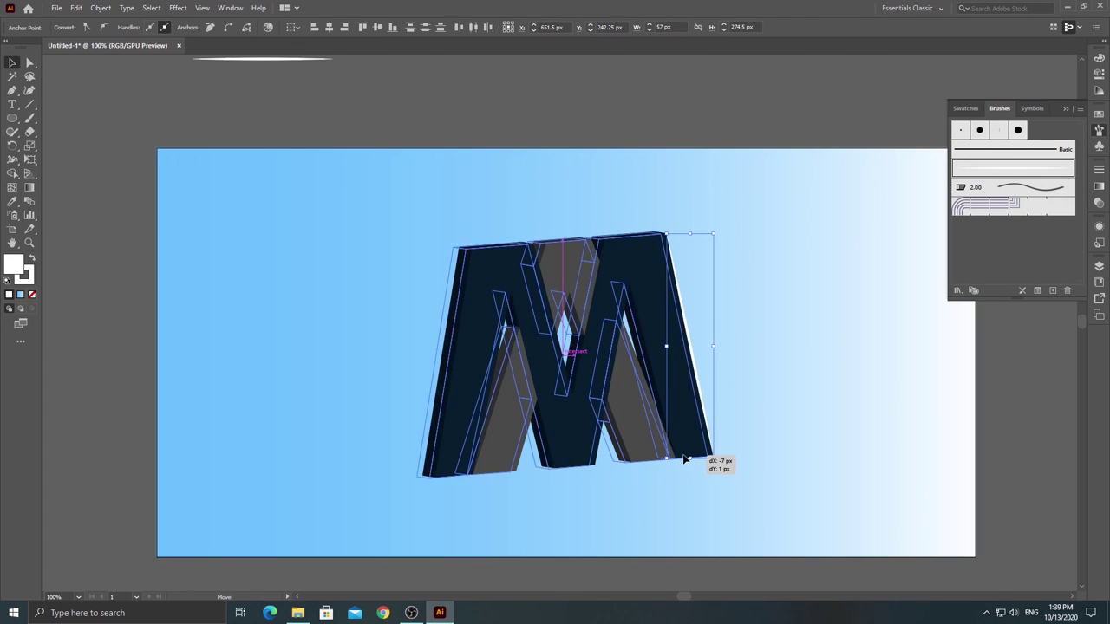
key("v")
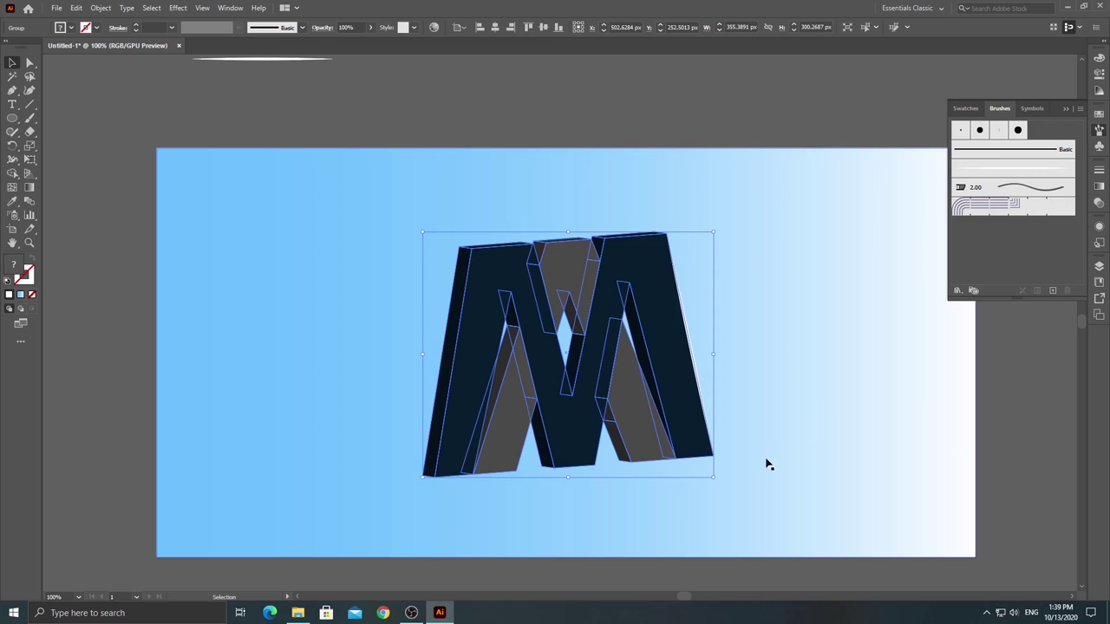
left_click(960, 415)
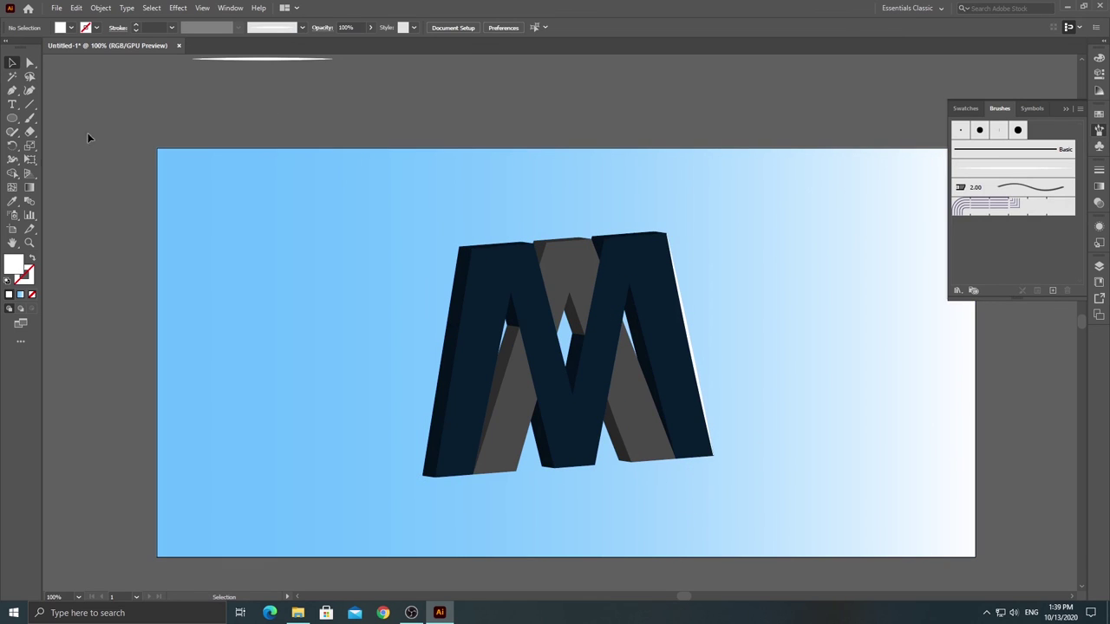
left_click_drag(12, 90, 53, 91)
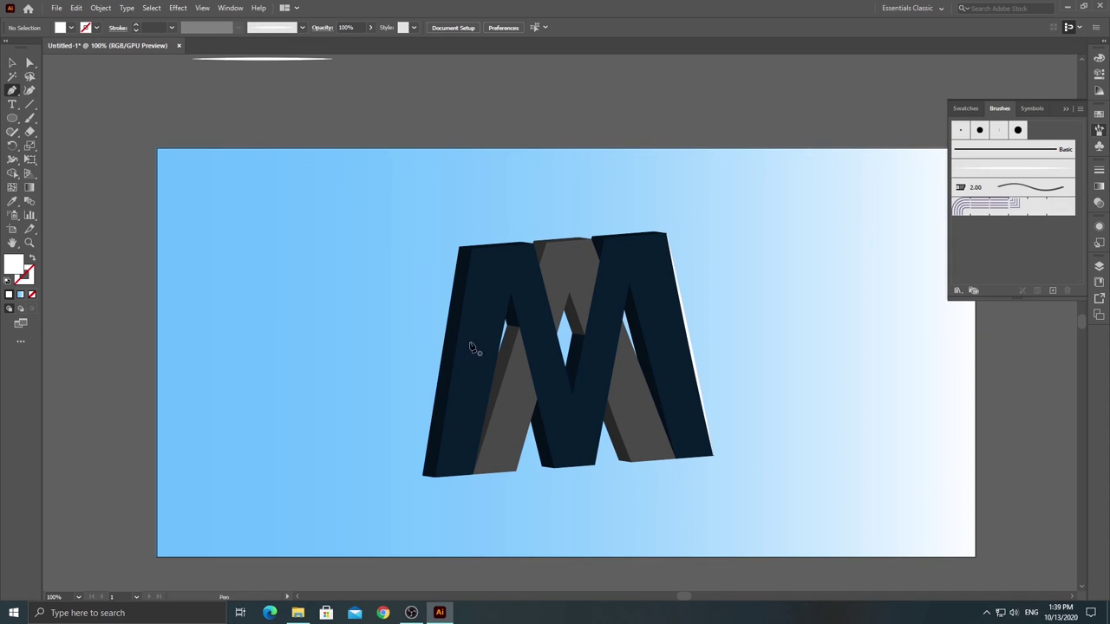
Step: Draw a short path along the M's bottom-right foot and set its stroke to 0.5 pt
left_click_drag(678, 462, 712, 462)
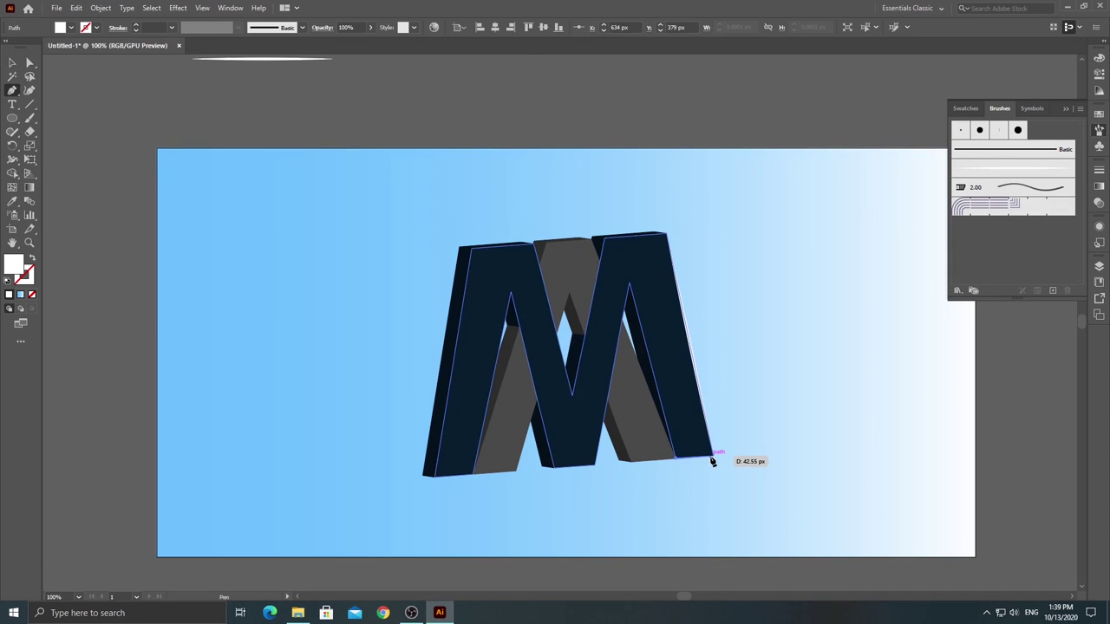
left_click_drag(712, 462, 714, 461)
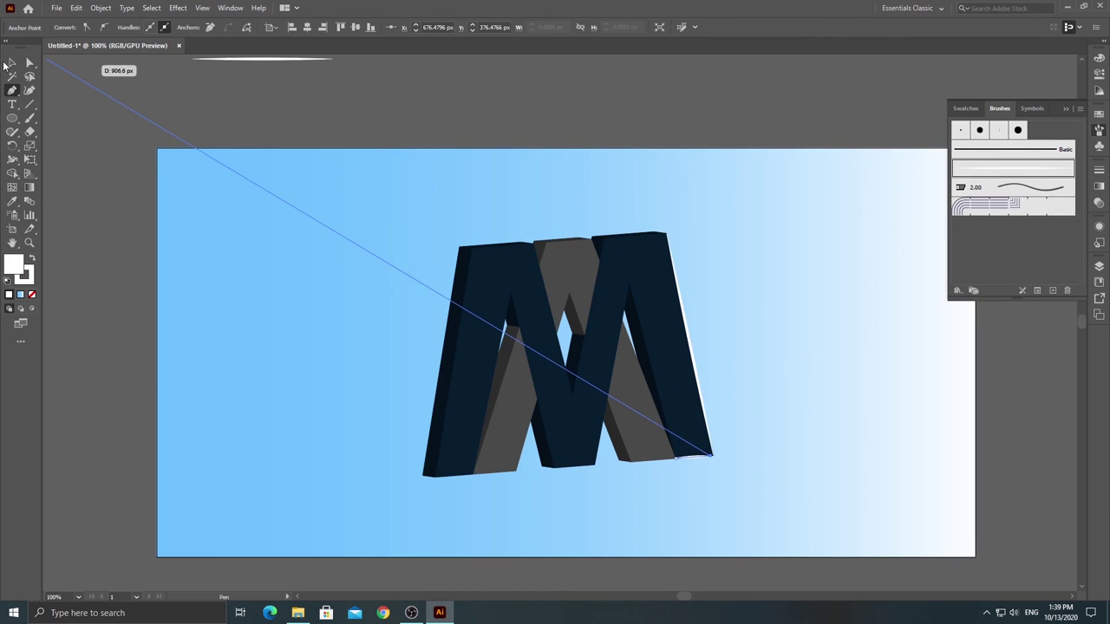
left_click(10, 63)
left_click(258, 94)
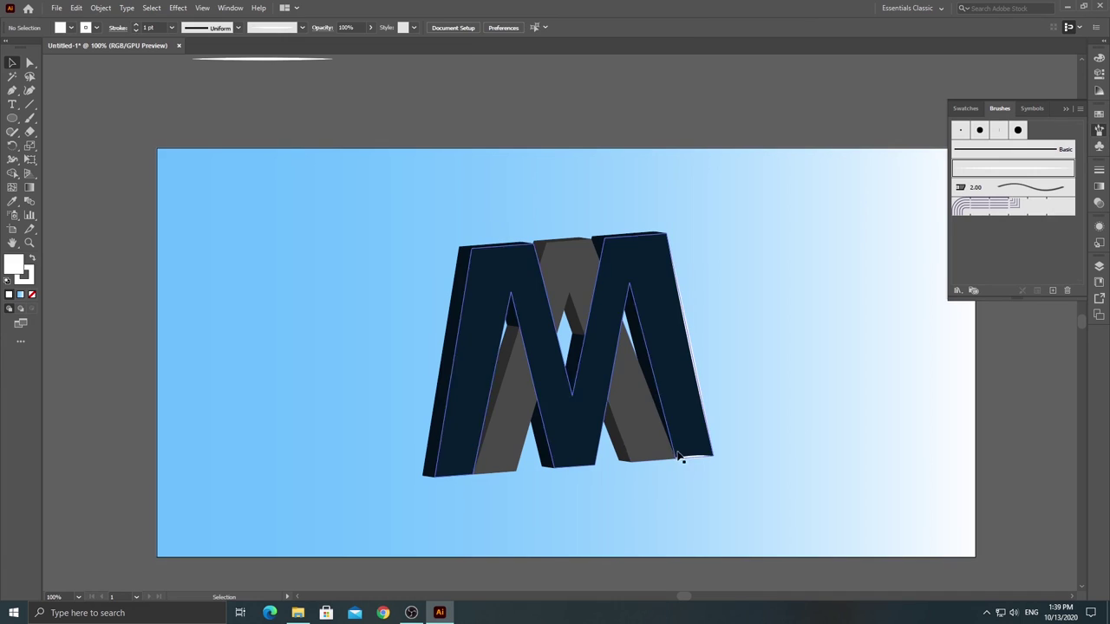
left_click(699, 461)
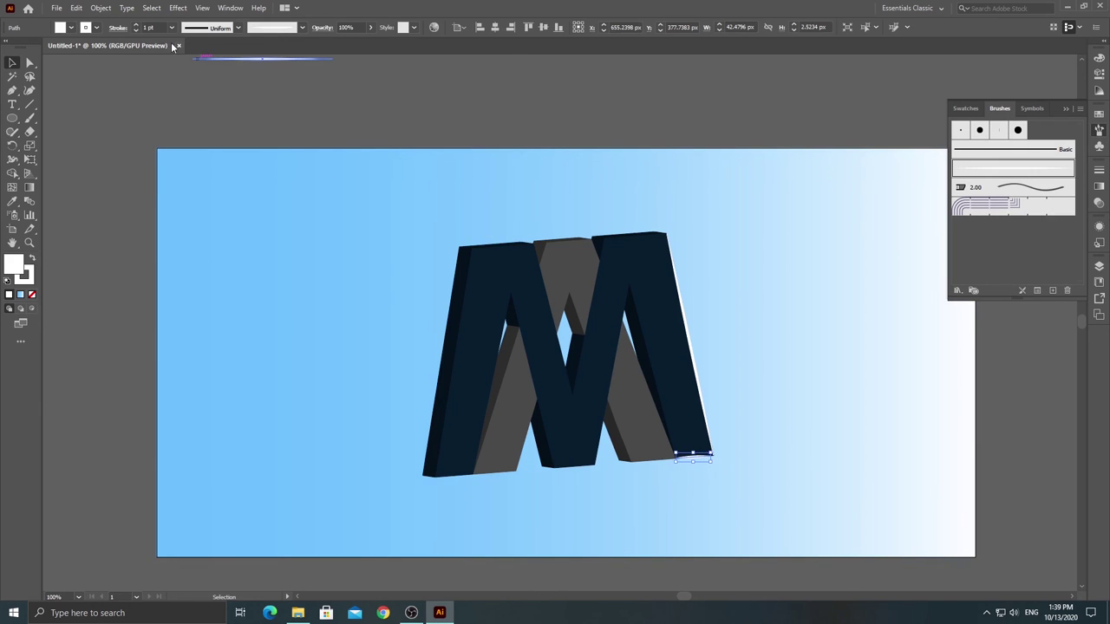
left_click(135, 31)
left_click(324, 139)
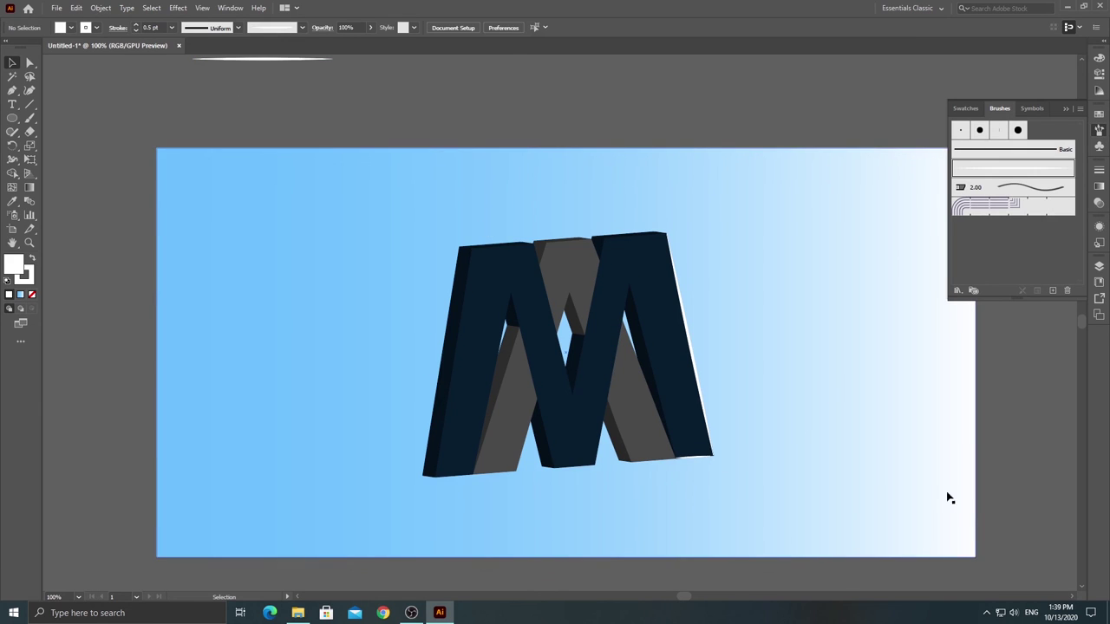
Step: Delete the leftover white sliver above the artboard, then collapse the Brushes panel
scroll(969, 510, "up", 2)
scroll(938, 516, "down", 3)
scroll(937, 517, "up", 3)
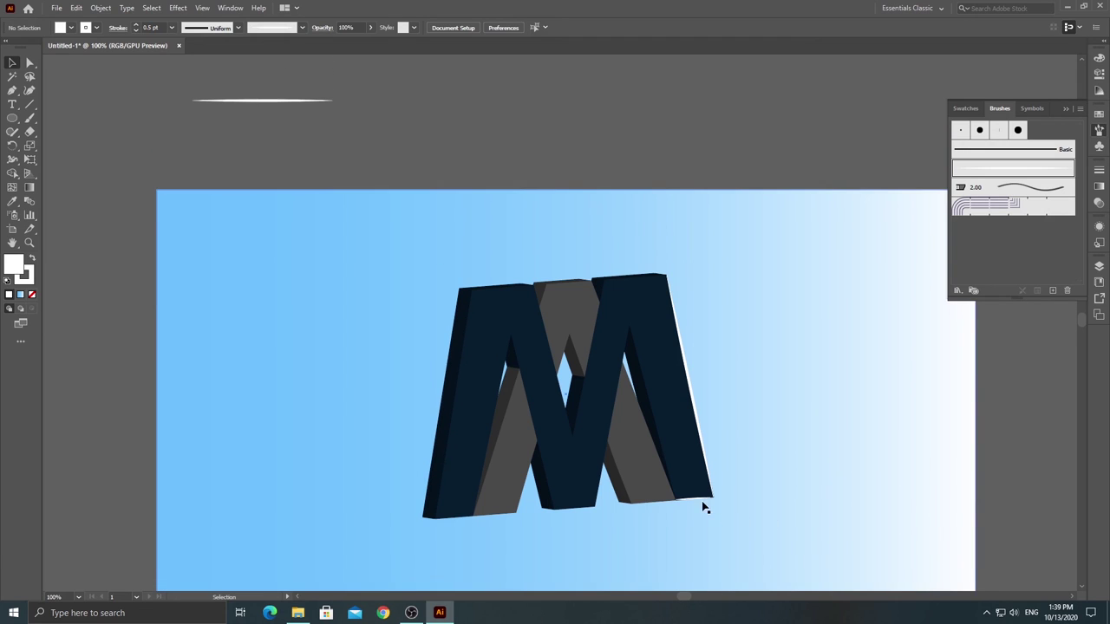
left_click(694, 499)
left_click(935, 503)
left_click(273, 100)
key("Delete")
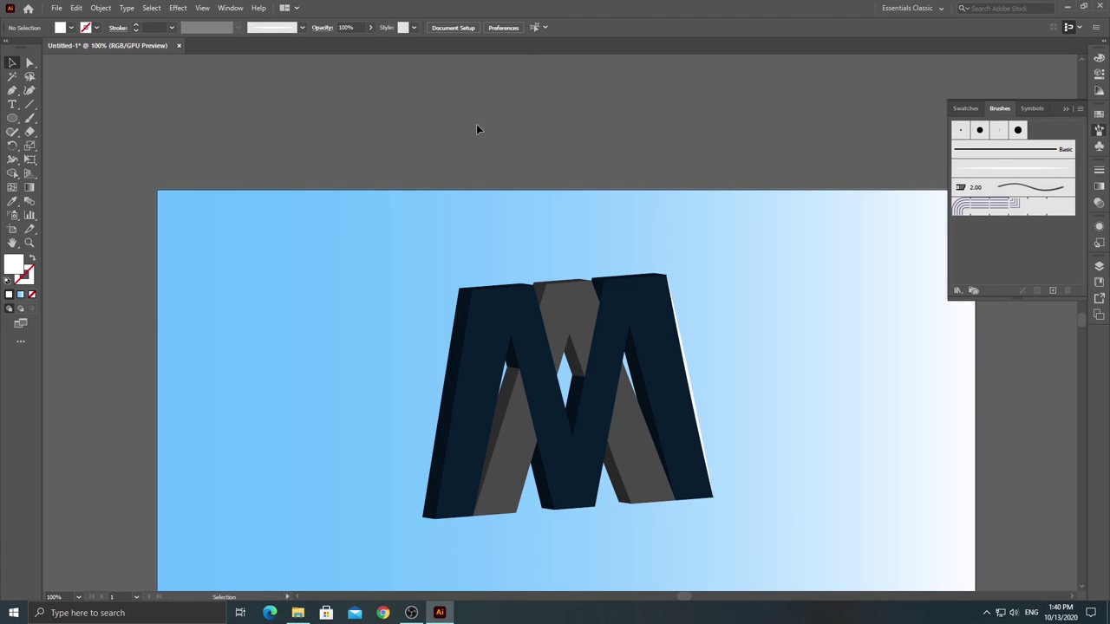
scroll(476, 124, "down", 1)
scroll(476, 124, "down", 1)
left_click(1066, 108)
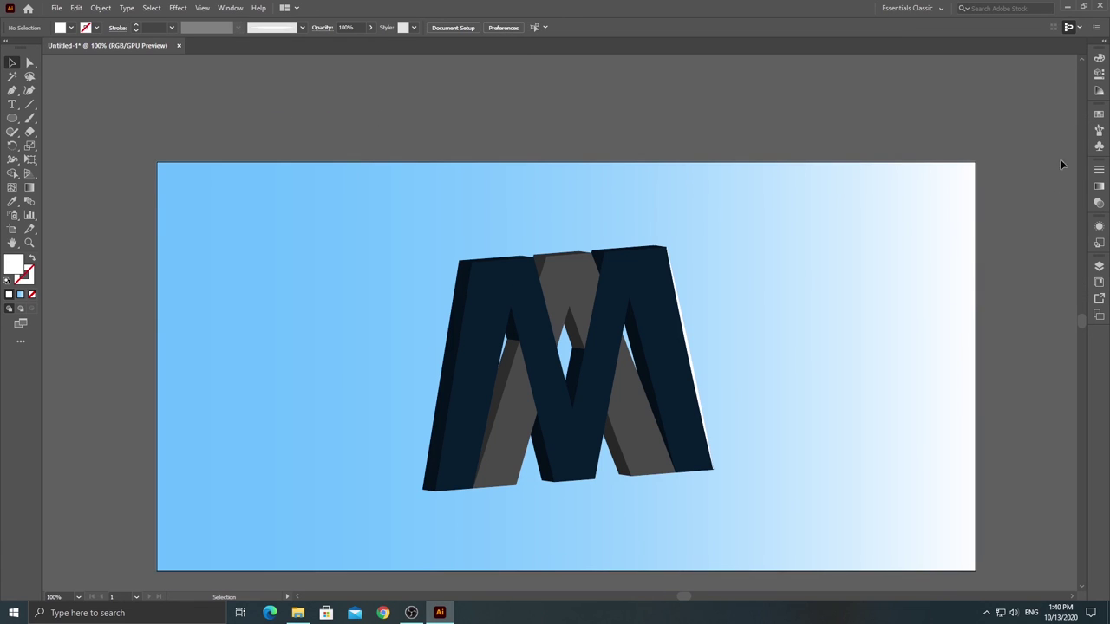
scroll(1040, 246, "down", 1)
scroll(1040, 246, "down", 1)
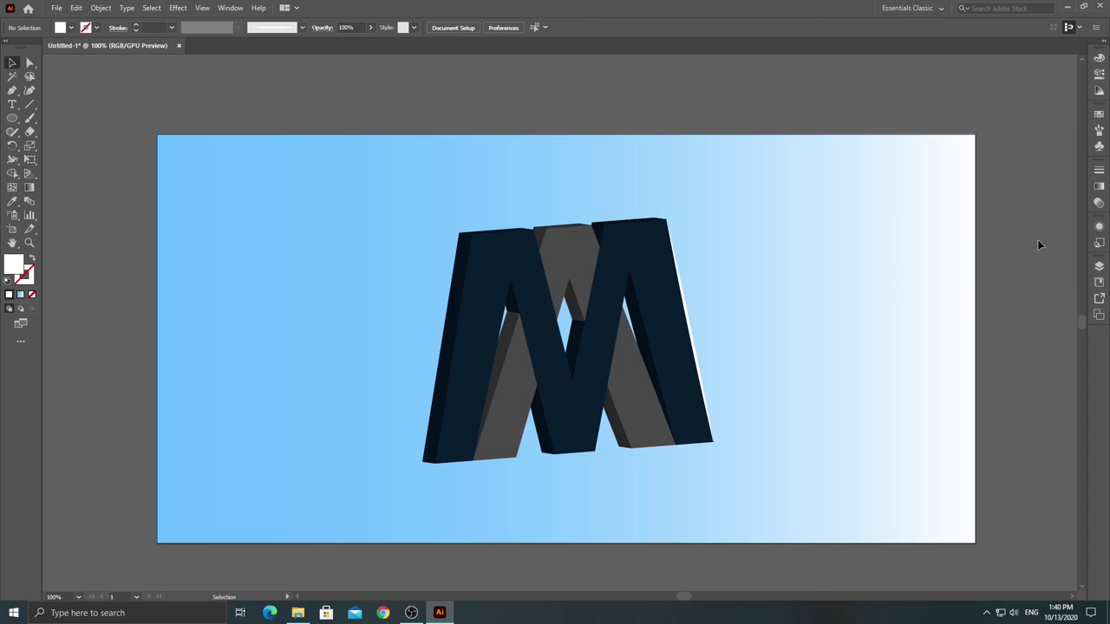